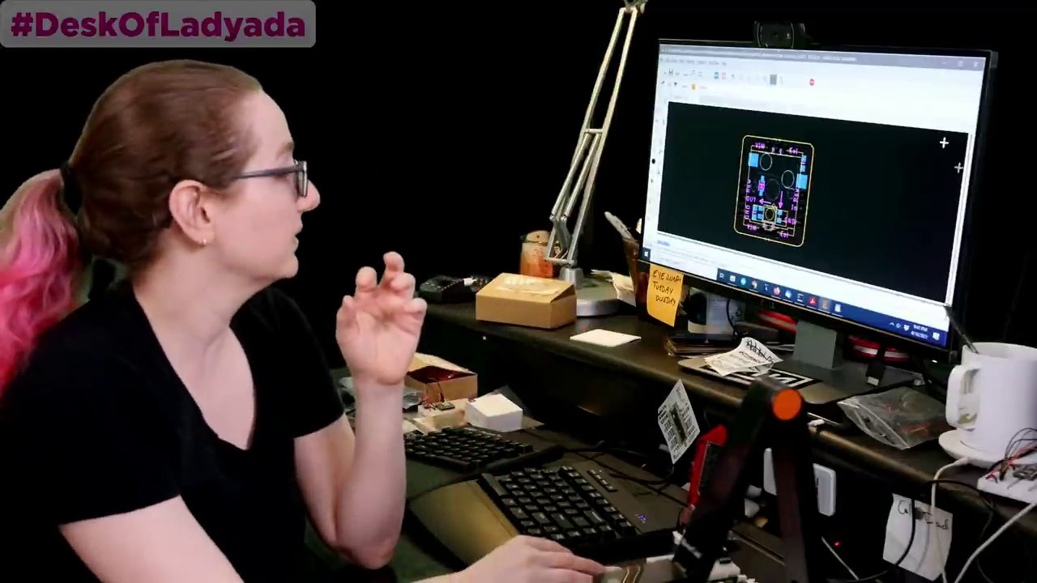
Switch to the SparkFun ProtoSnap - Pro Mini page and enlarge its board photo.
{"action": "key", "text": "alt+Tab"}
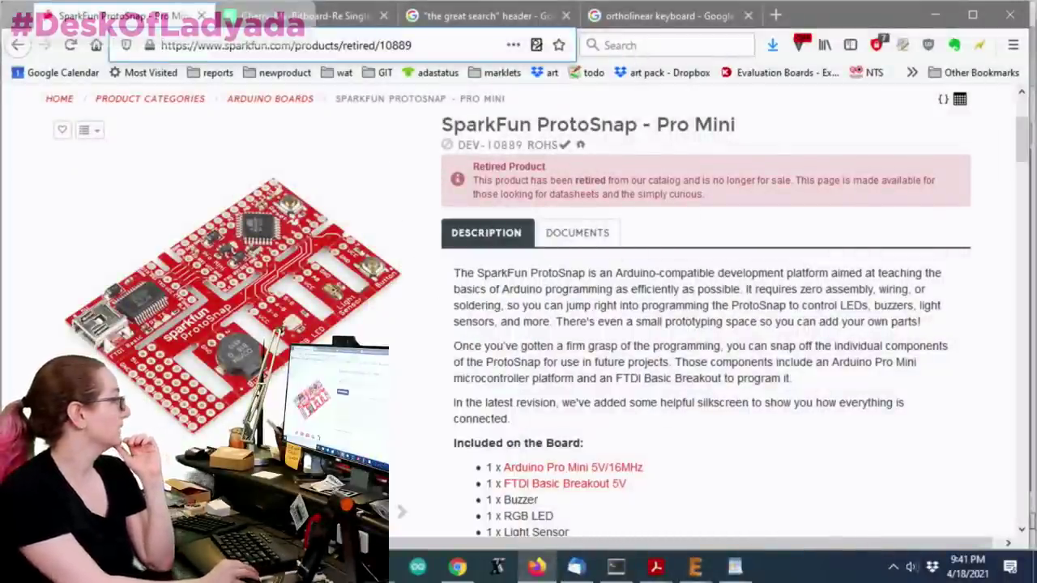
{"action": "left_click", "coordinate": [199, 267]}
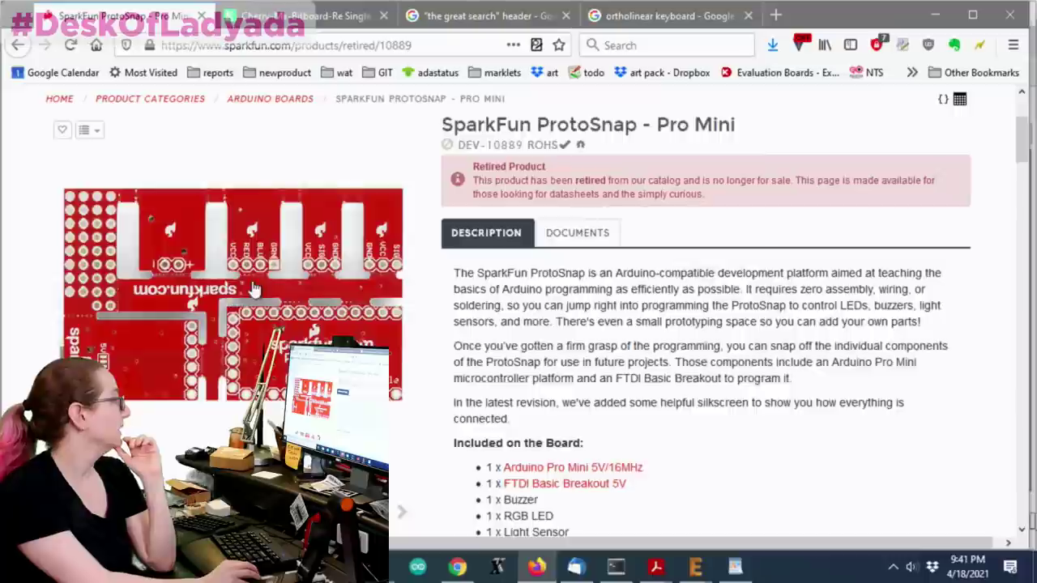
{"action": "left_click", "coordinate": [254, 289]}
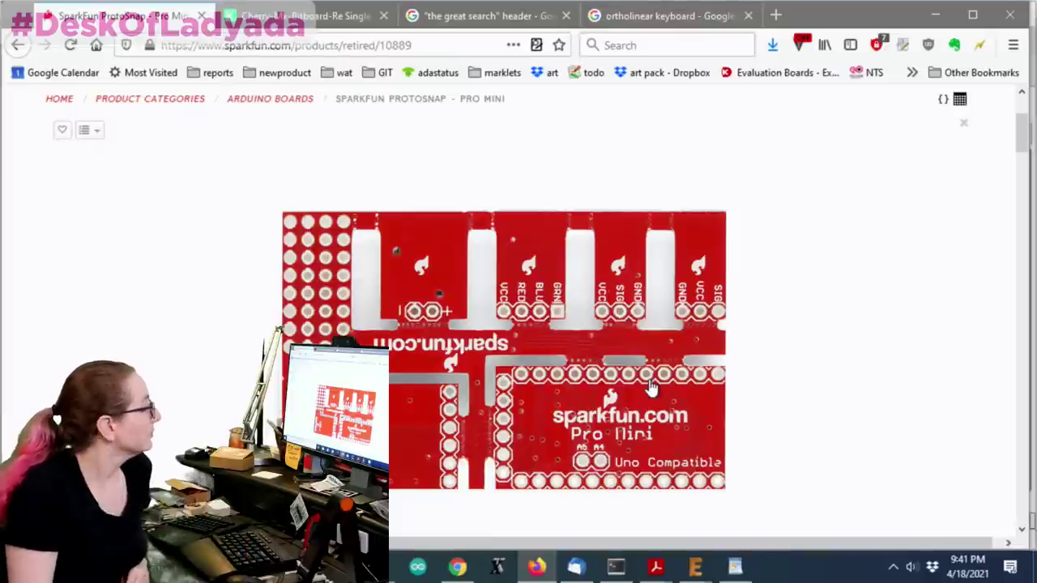
View the board photo alone fitted to the window, then reopen it enlarged on the product page.
{"action": "right_click", "coordinate": [473, 405]}
{"action": "left_click", "coordinate": [523, 166]}
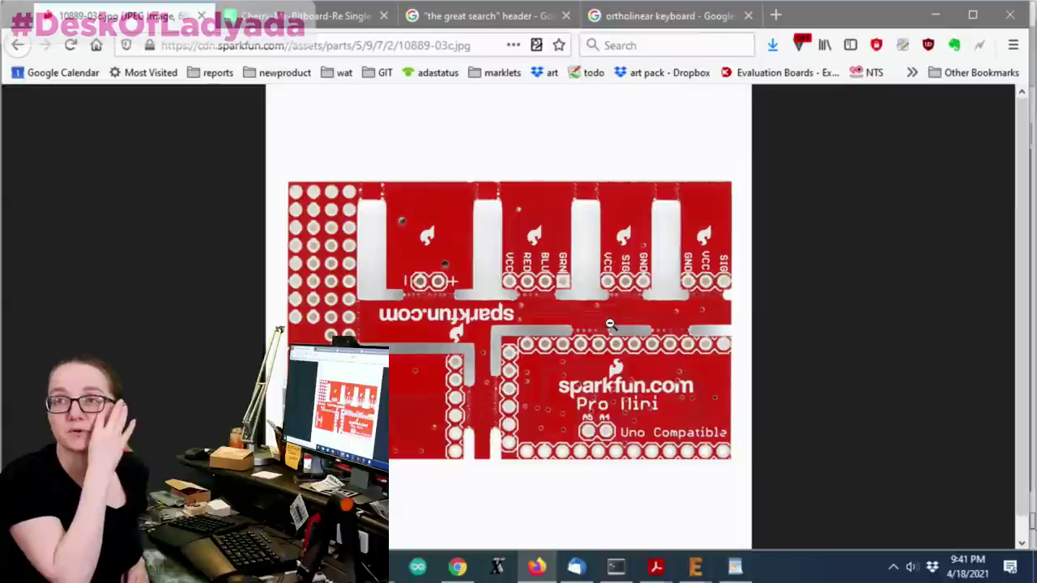
{"action": "left_click", "coordinate": [502, 293]}
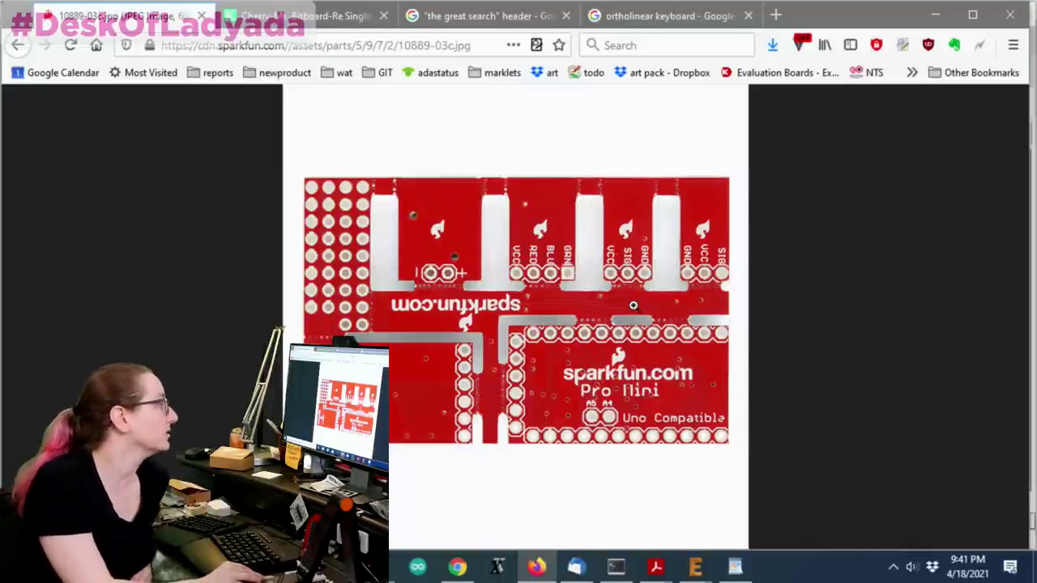
{"action": "left_click", "coordinate": [18, 44]}
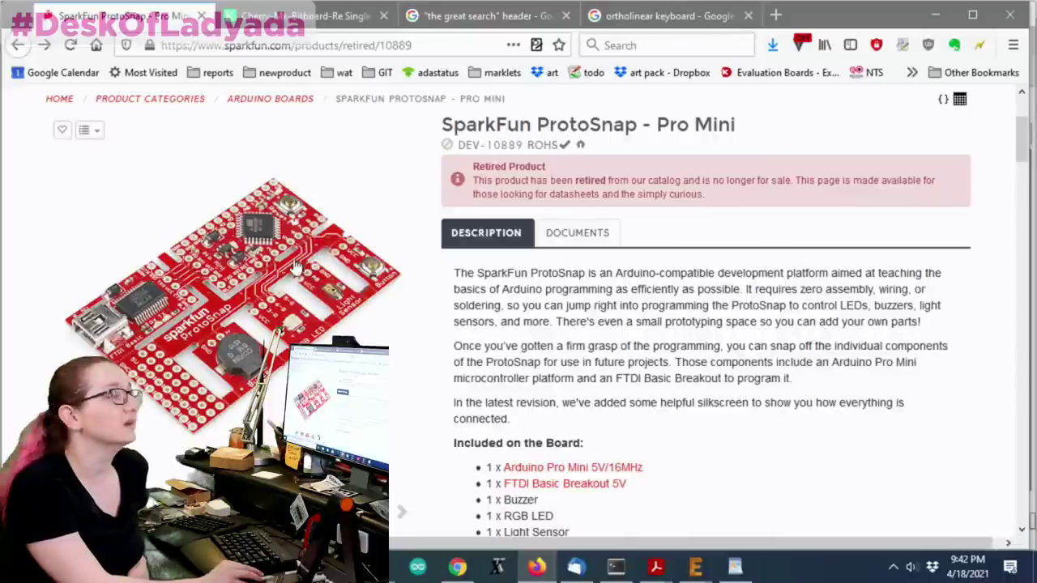
{"action": "left_click", "coordinate": [195, 272]}
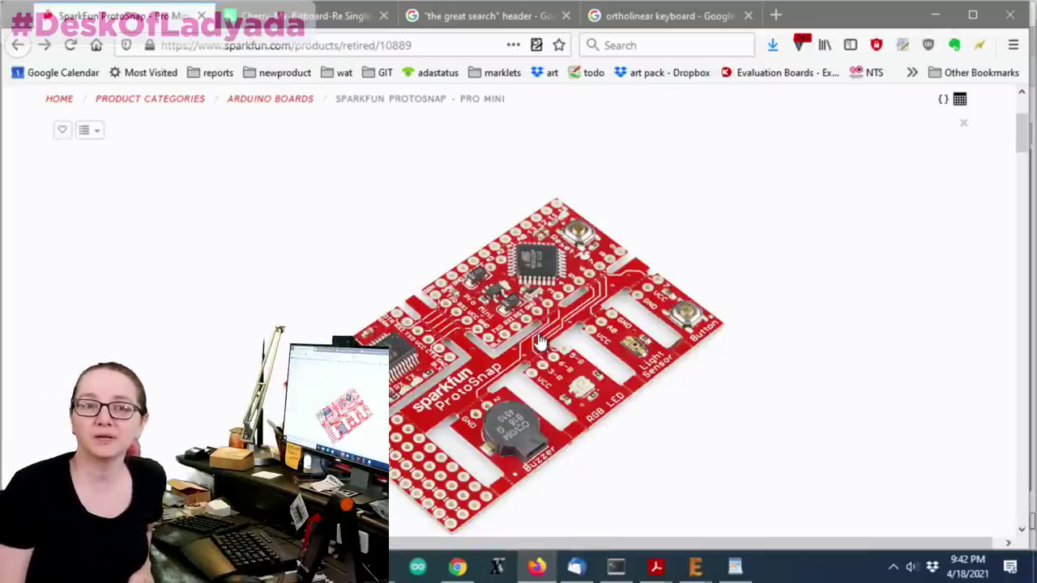
View the Cherry-Mx-Bitboard page's PCB layout render and tile-panel photo, then return to EAGLE.
{"action": "left_click", "coordinate": [344, 24]}
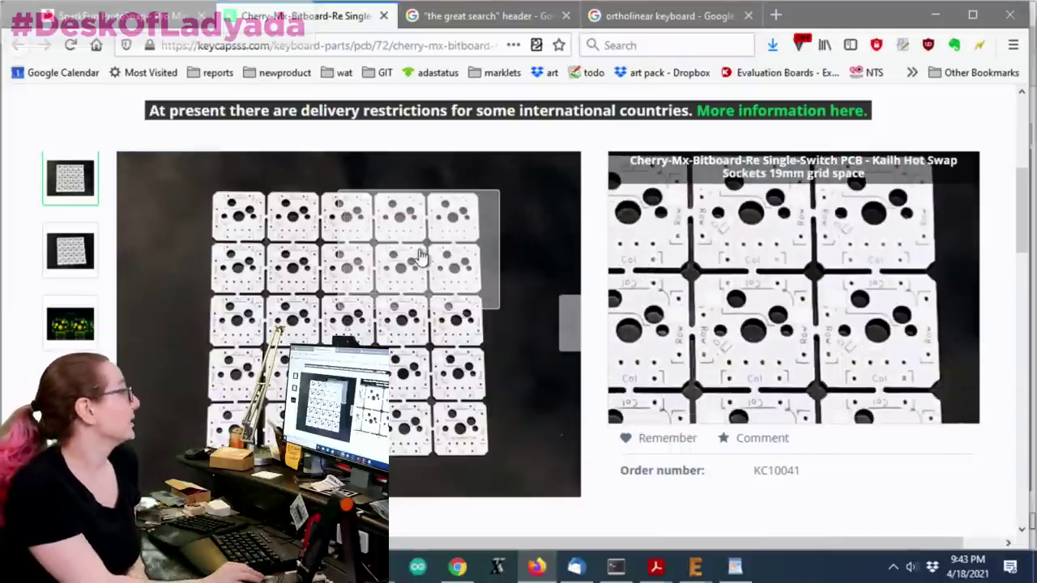
{"action": "left_click", "coordinate": [91, 325]}
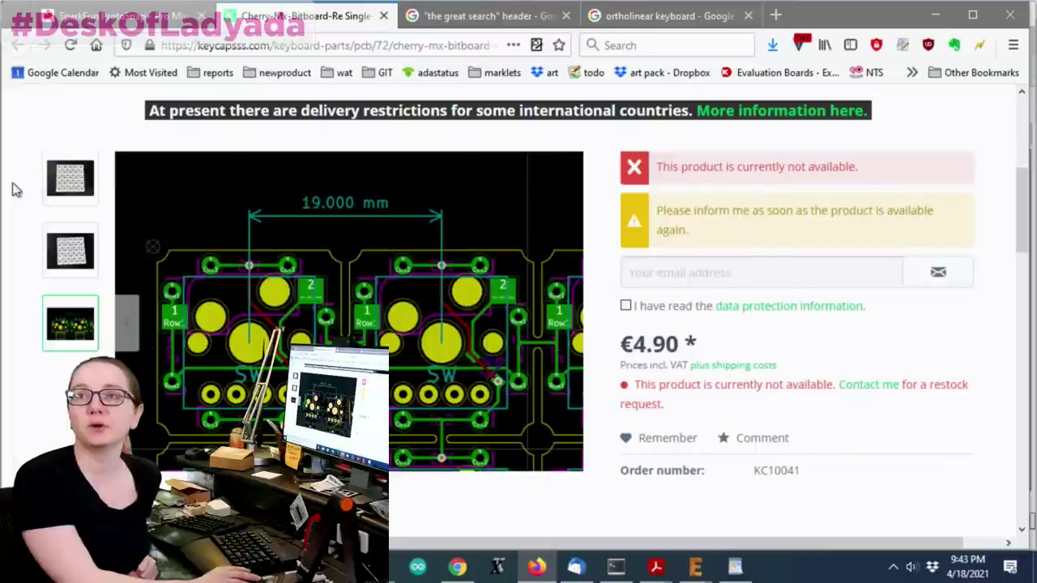
{"action": "left_click", "coordinate": [56, 183]}
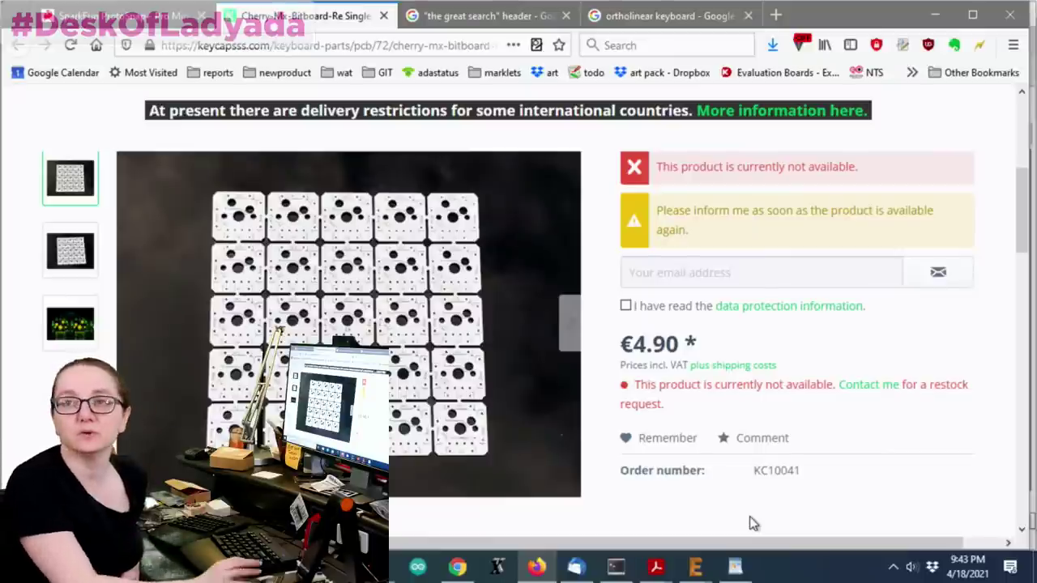
{"action": "left_click", "coordinate": [701, 570]}
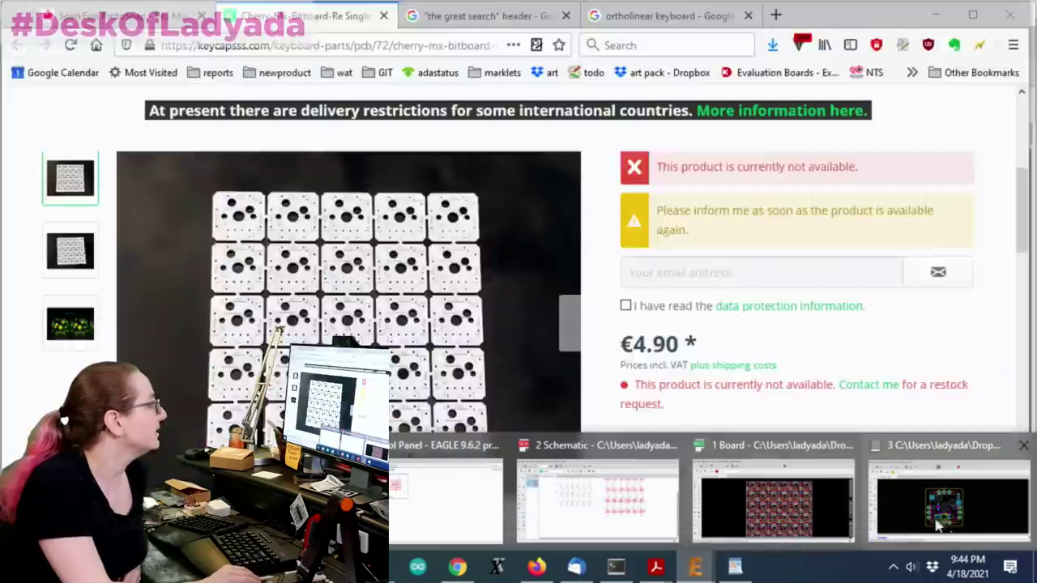
Switch to the NeoKey Snap 2x6 rev A board and zoom in and out over the 6×5 tile panel.
{"action": "mouse_move", "coordinate": [925, 518]}
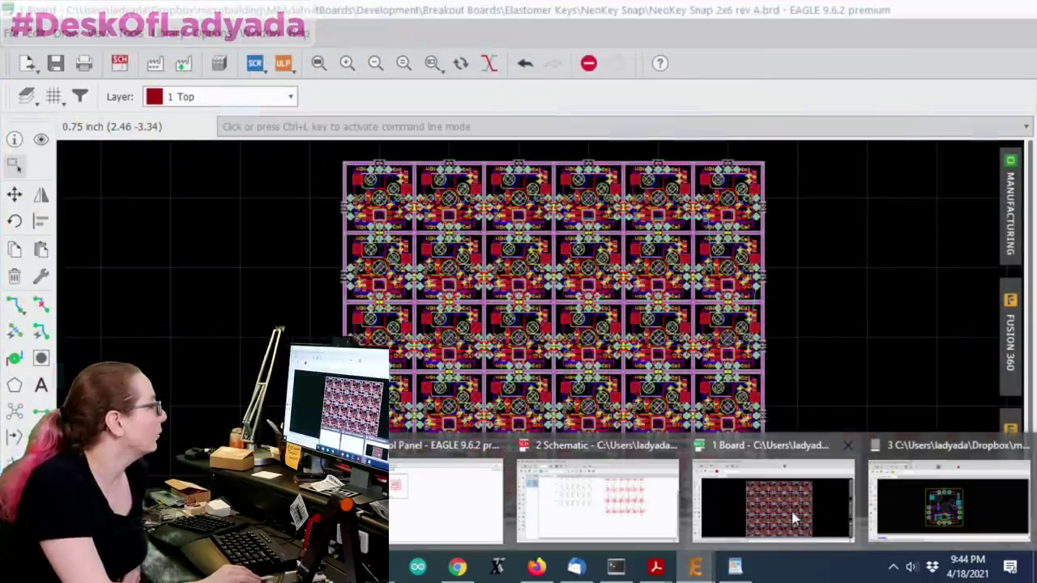
{"action": "left_click", "coordinate": [790, 508]}
{"action": "scroll", "coordinate": [739, 274], "scroll_direction": "up", "scroll_amount": 5}
{"action": "scroll", "coordinate": [738, 274], "scroll_direction": "down", "scroll_amount": 1}
{"action": "scroll", "coordinate": [739, 274], "scroll_direction": "up", "scroll_amount": 1}
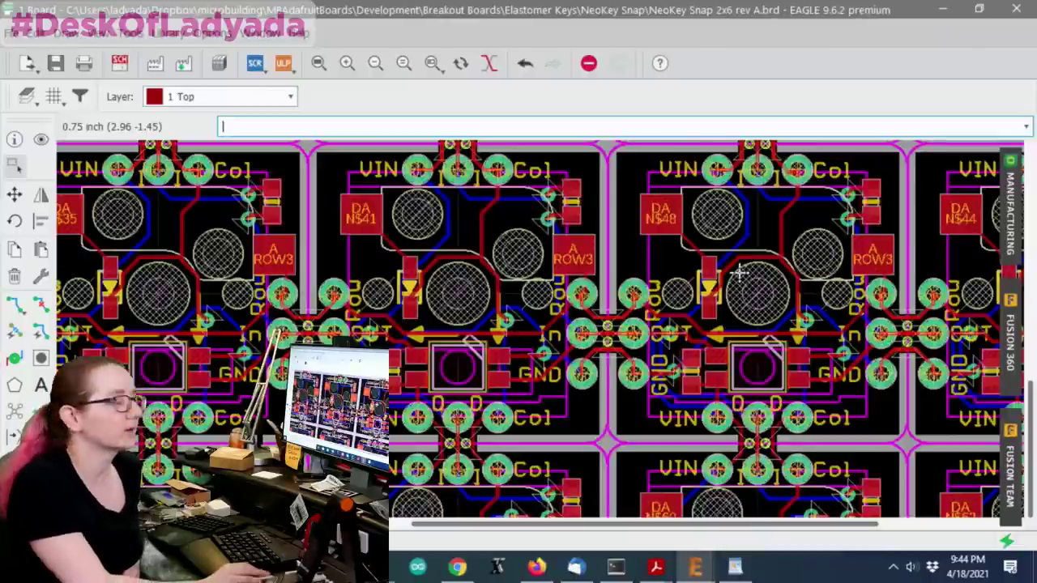
{"action": "scroll", "coordinate": [679, 369], "scroll_direction": "down", "scroll_amount": 1}
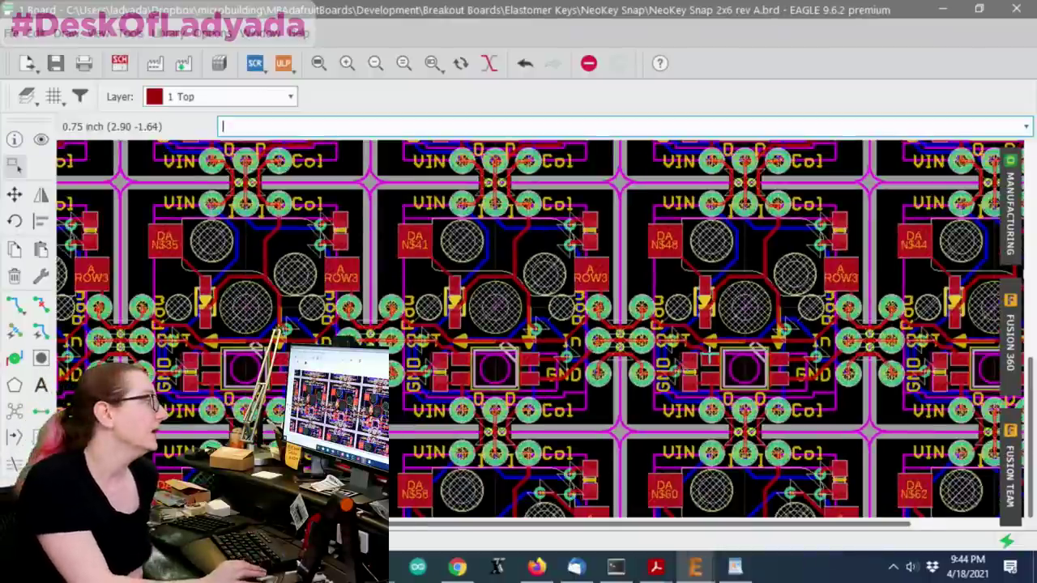
{"action": "scroll", "coordinate": [806, 286], "scroll_direction": "down", "scroll_amount": 1}
{"action": "scroll", "coordinate": [806, 286], "scroll_direction": "up", "scroll_amount": 2}
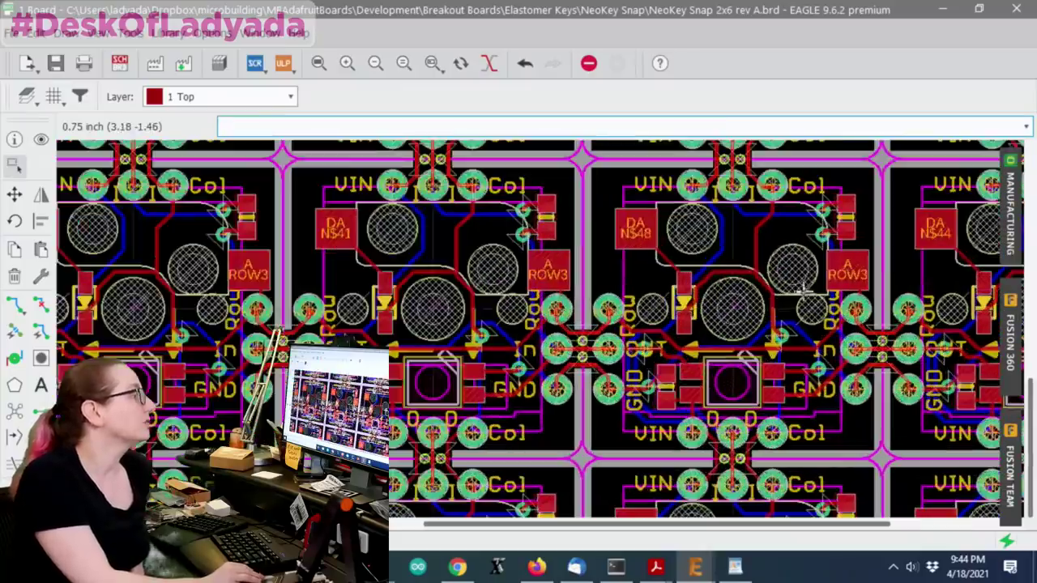
{"action": "scroll", "coordinate": [801, 290], "scroll_direction": "down", "scroll_amount": 5}
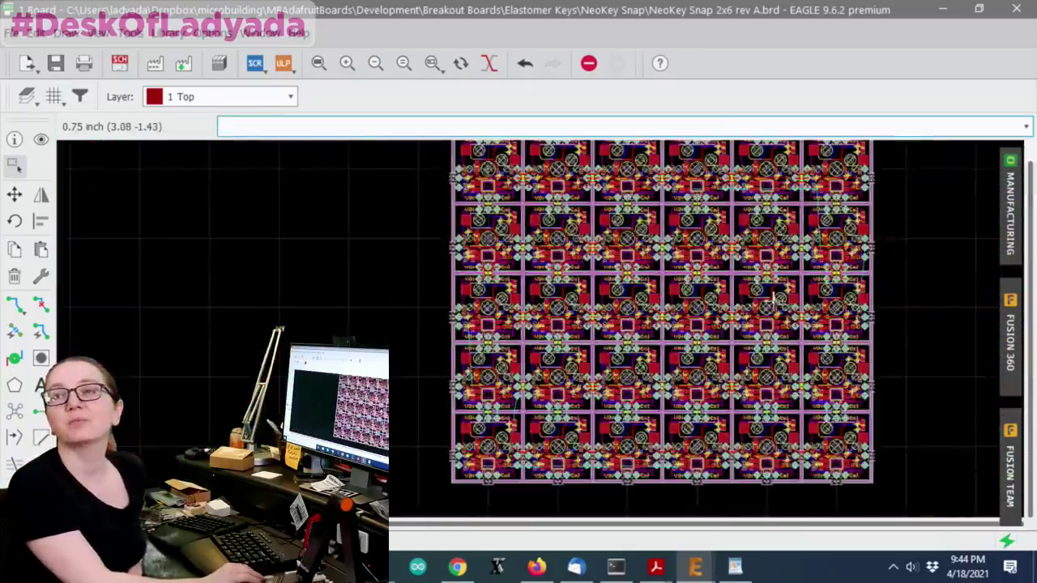
{"action": "scroll", "coordinate": [772, 299], "scroll_direction": "down", "scroll_amount": 1}
{"action": "scroll", "coordinate": [753, 224], "scroll_direction": "up", "scroll_amount": 2}
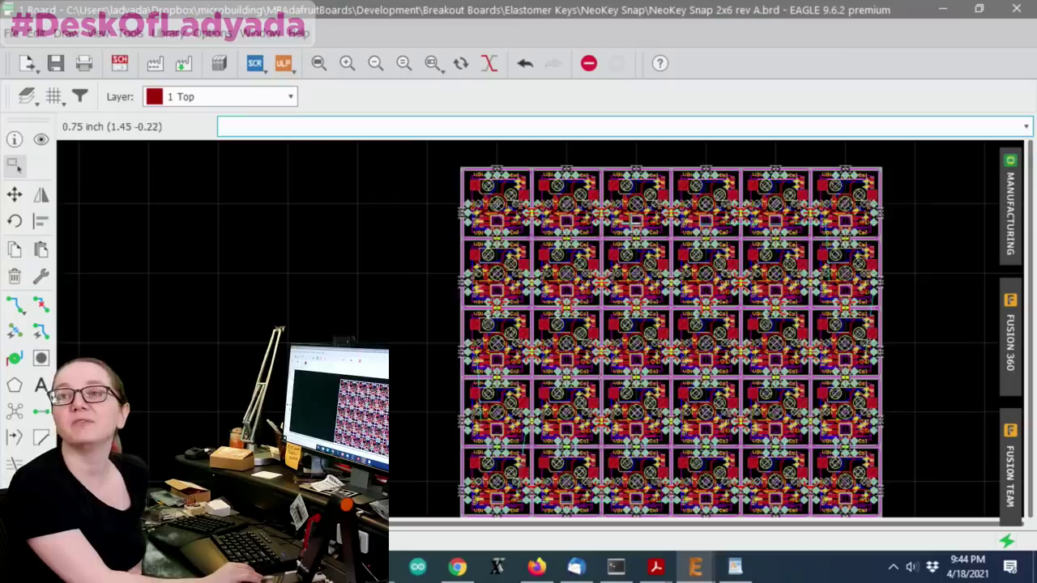
{"action": "scroll", "coordinate": [640, 226], "scroll_direction": "up", "scroll_amount": 5}
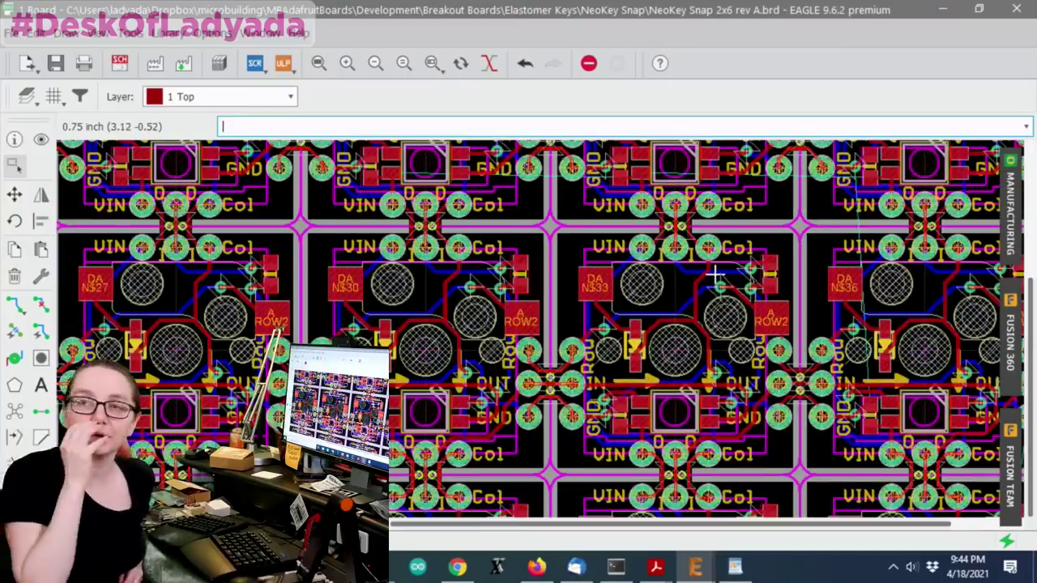
{"action": "left_click", "coordinate": [695, 567]}
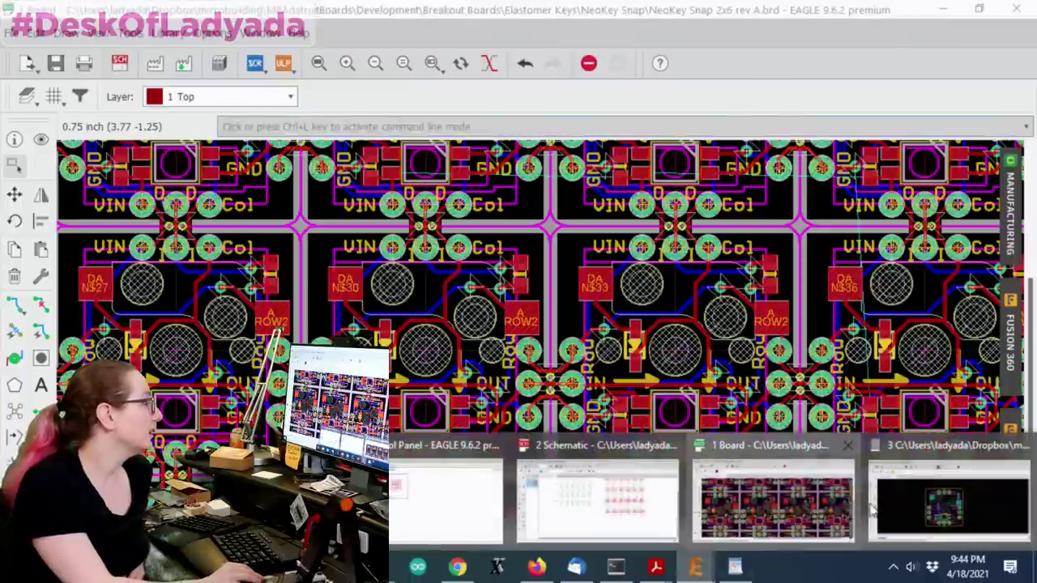
Switch to the KAILH_SOCKET_TILE footprint and zoom onto its VDD1, DIN_C and C1 pads.
{"action": "left_click", "coordinate": [950, 504]}
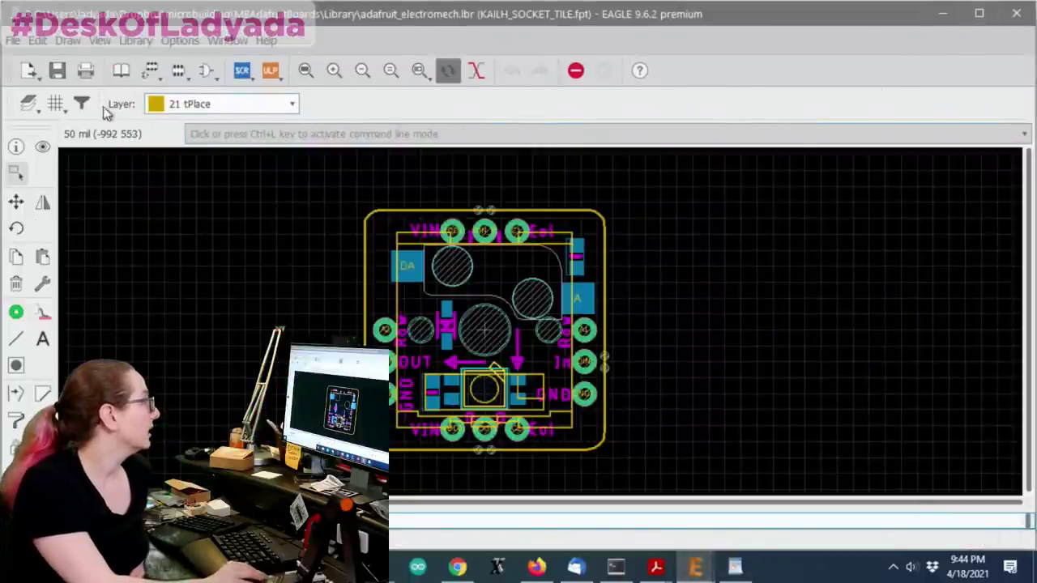
{"action": "scroll", "coordinate": [482, 324], "scroll_direction": "up", "scroll_amount": 2}
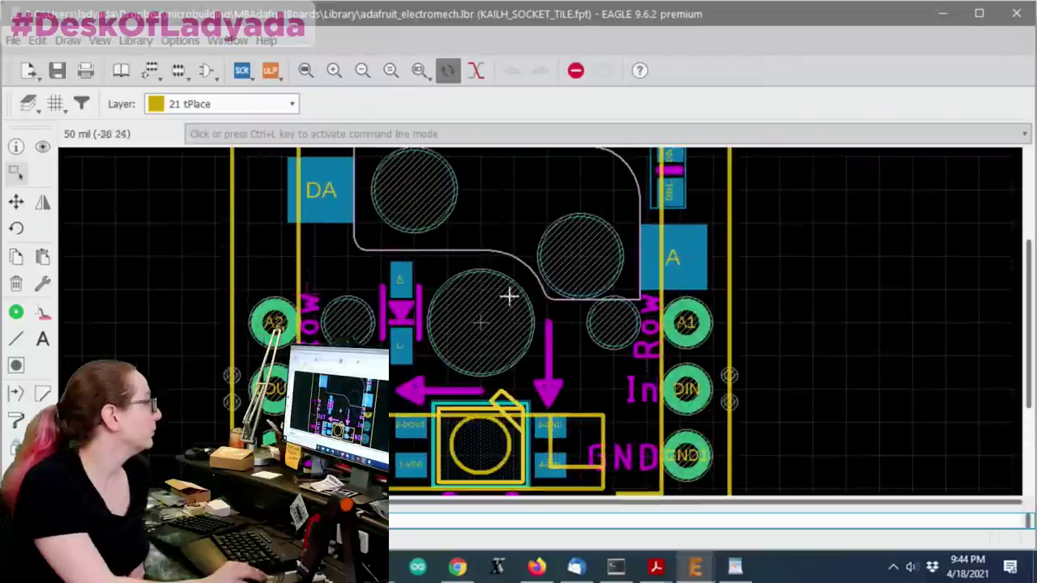
{"action": "scroll", "coordinate": [495, 305], "scroll_direction": "down", "scroll_amount": 1}
{"action": "scroll", "coordinate": [493, 267], "scroll_direction": "down", "scroll_amount": 1}
{"action": "scroll", "coordinate": [493, 263], "scroll_direction": "up", "scroll_amount": 2}
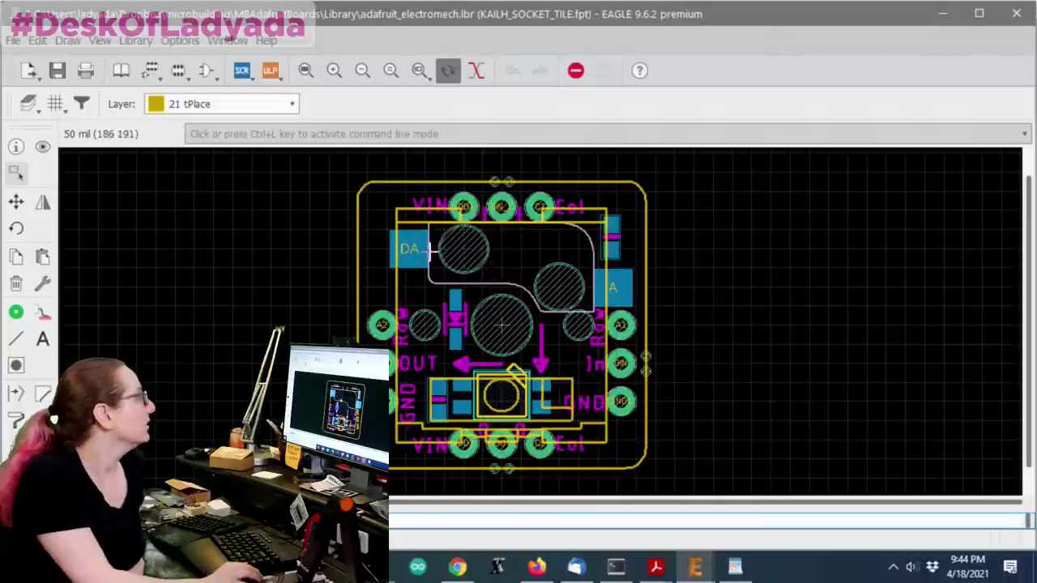
{"action": "scroll", "coordinate": [507, 180], "scroll_direction": "up", "scroll_amount": 8}
{"action": "scroll", "coordinate": [440, 169], "scroll_direction": "up", "scroll_amount": 2}
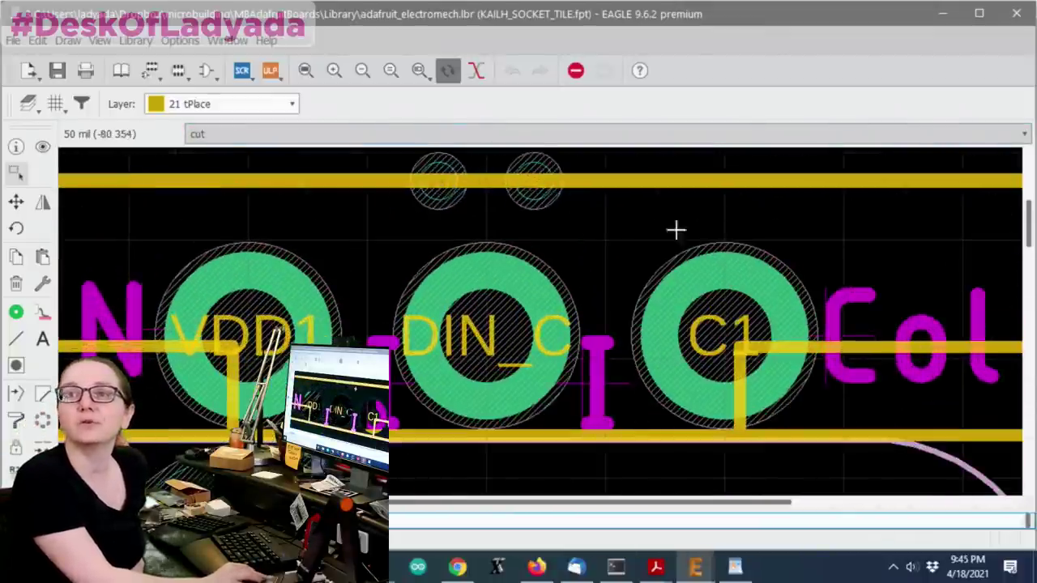
{"action": "scroll", "coordinate": [567, 235], "scroll_direction": "down", "scroll_amount": 4}
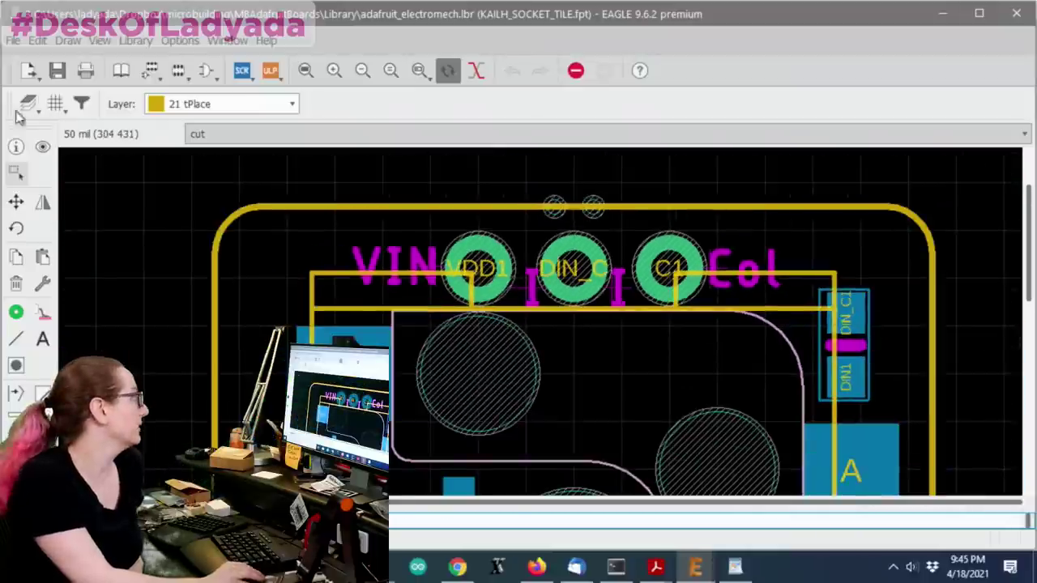
Make the tDocu layer visible, filtering the layer list to used layers only.
{"action": "left_click", "coordinate": [28, 104]}
{"action": "scroll", "coordinate": [98, 267], "scroll_direction": "down", "scroll_amount": 20}
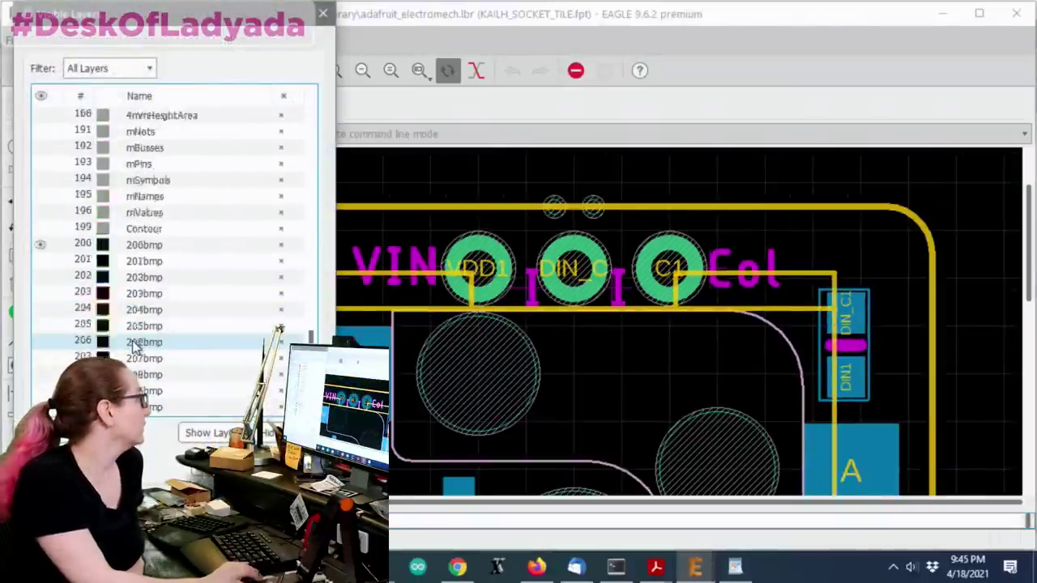
{"action": "scroll", "coordinate": [138, 268], "scroll_direction": "up", "scroll_amount": 1}
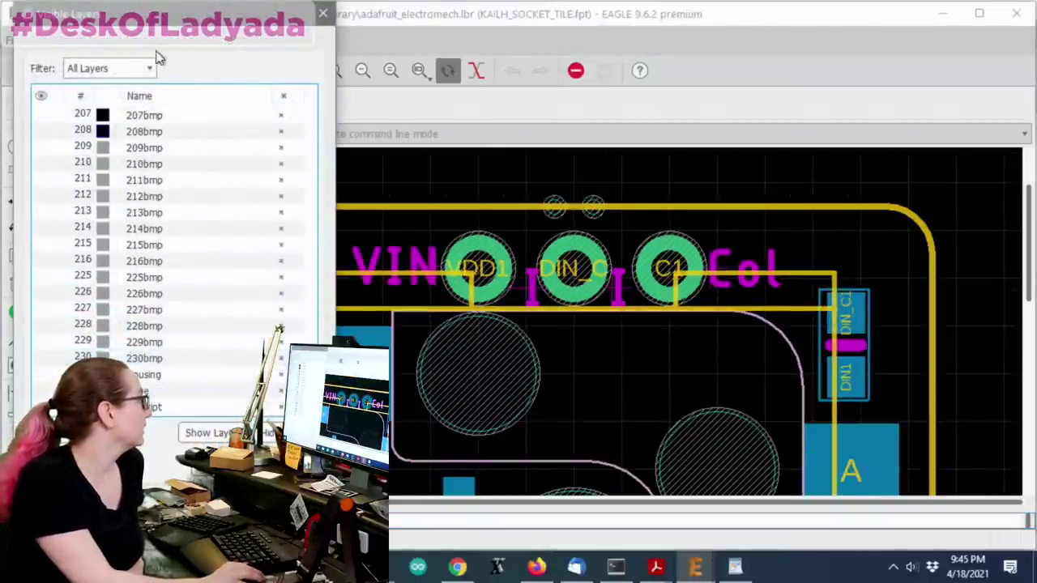
{"action": "left_click", "coordinate": [110, 68]}
{"action": "left_click", "coordinate": [93, 90]}
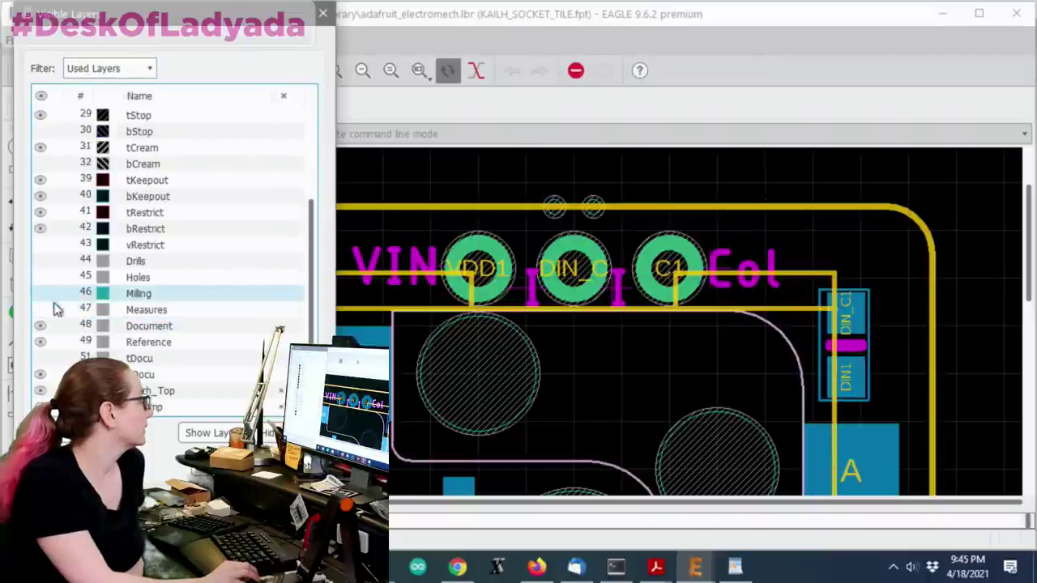
{"action": "left_click", "coordinate": [44, 358]}
{"action": "key", "text": "Return"}
Zoom around the central LED footprint with its 1-VDD, 2-DOUT, 3-GND and 4-DIN pads.
{"action": "scroll", "coordinate": [661, 235], "scroll_direction": "down", "scroll_amount": 3}
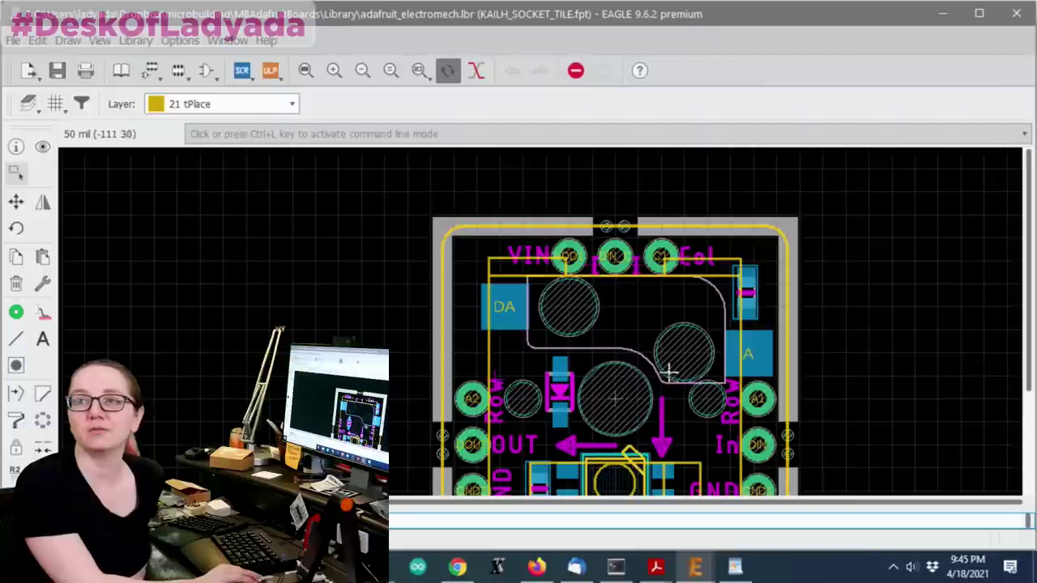
{"action": "scroll", "coordinate": [669, 381], "scroll_direction": "down", "scroll_amount": 2}
{"action": "scroll", "coordinate": [637, 367], "scroll_direction": "up", "scroll_amount": 3}
{"action": "scroll", "coordinate": [637, 366], "scroll_direction": "down", "scroll_amount": 2}
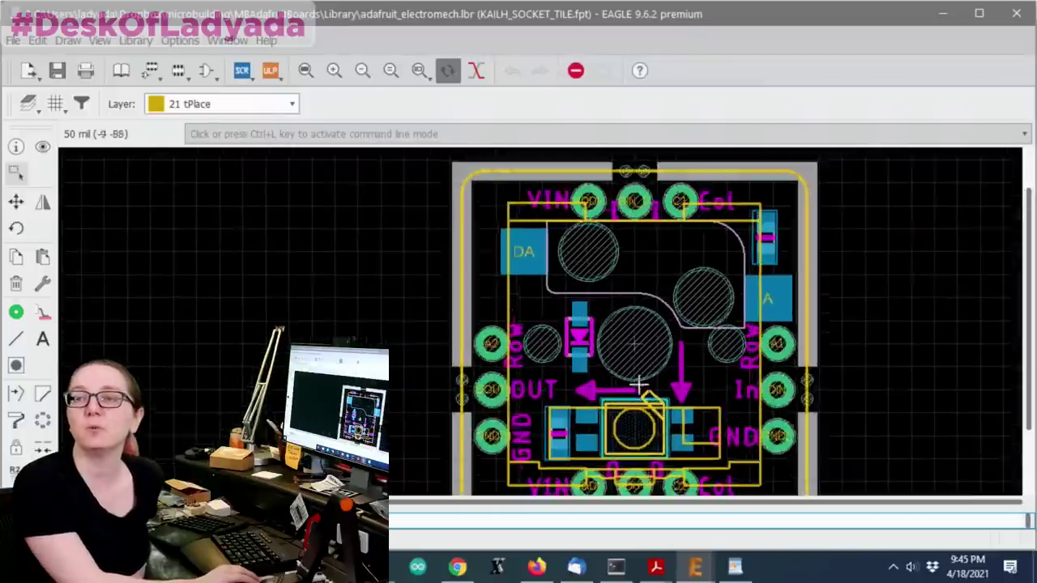
{"action": "scroll", "coordinate": [574, 422], "scroll_direction": "up", "scroll_amount": 3}
{"action": "scroll", "coordinate": [499, 442], "scroll_direction": "up", "scroll_amount": 2}
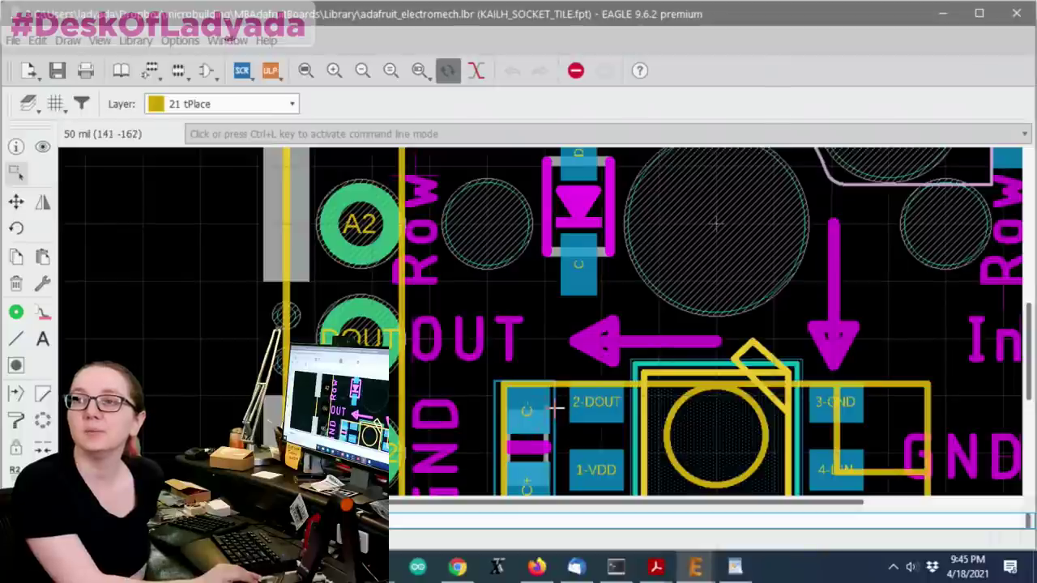
{"action": "scroll", "coordinate": [590, 315], "scroll_direction": "down", "scroll_amount": 2}
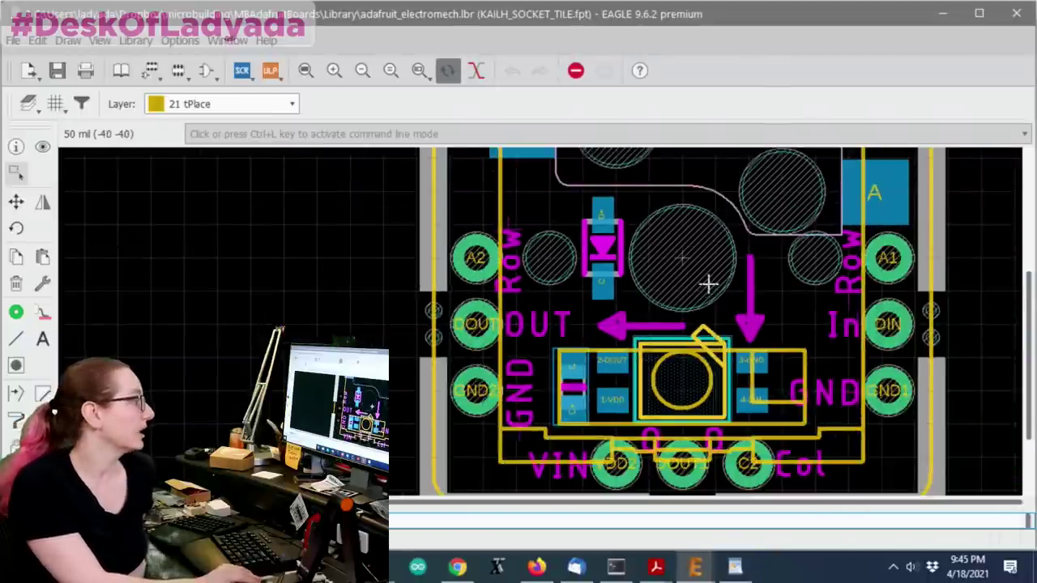
{"action": "left_click", "coordinate": [695, 567]}
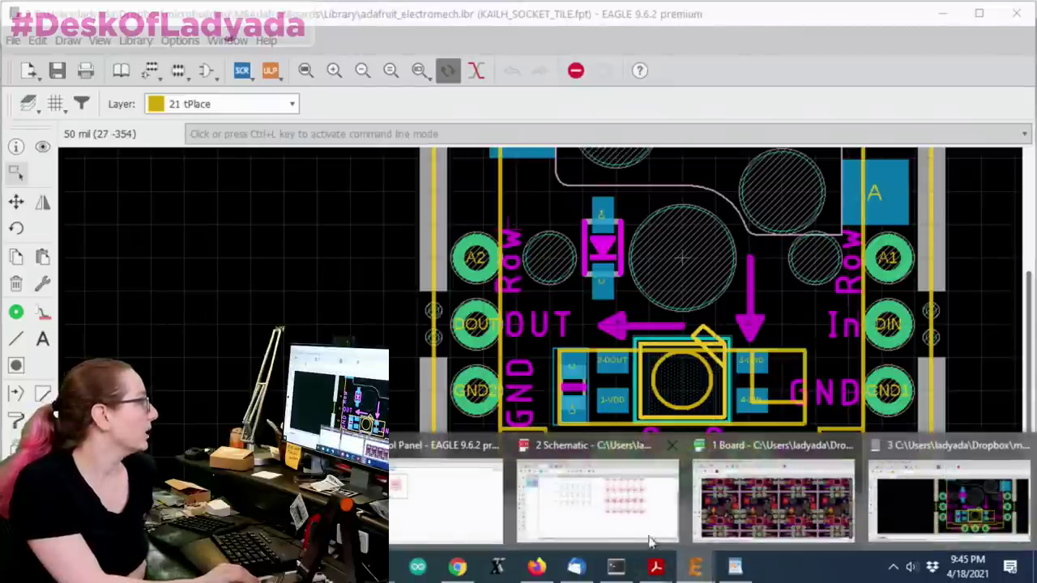
{"action": "left_click", "coordinate": [646, 538]}
{"action": "scroll", "coordinate": [593, 292], "scroll_direction": "up", "scroll_amount": 4}
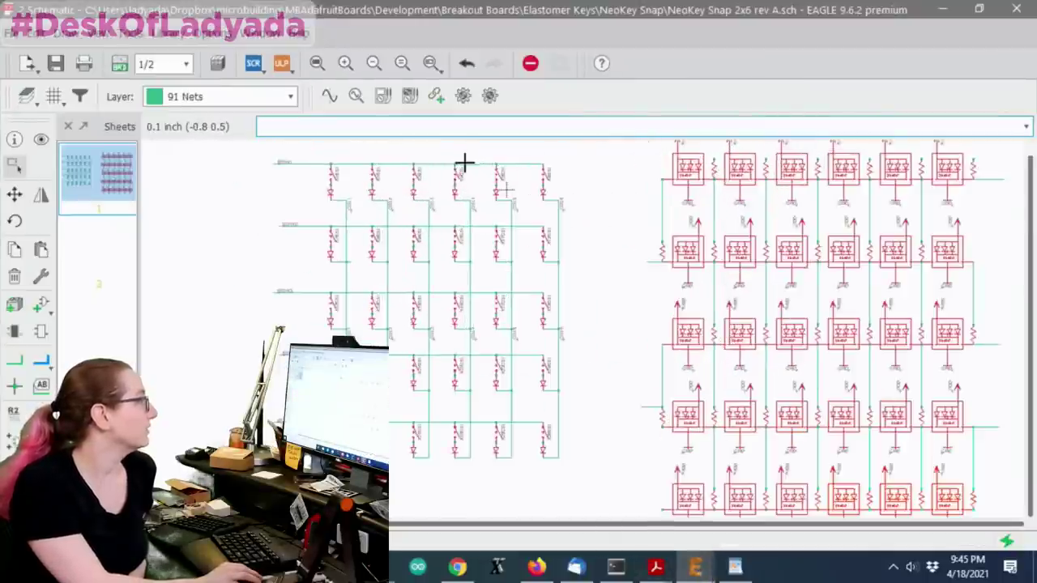
{"action": "scroll", "coordinate": [412, 241], "scroll_direction": "up", "scroll_amount": 4}
{"action": "scroll", "coordinate": [530, 285], "scroll_direction": "down", "scroll_amount": 2}
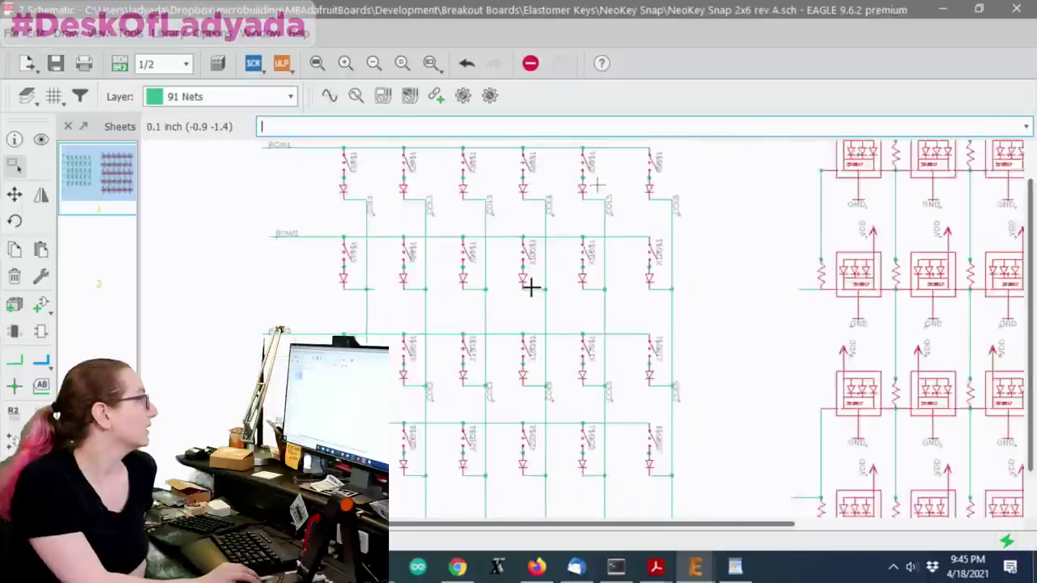
{"action": "scroll", "coordinate": [324, 167], "scroll_direction": "up", "scroll_amount": 2}
{"action": "scroll", "coordinate": [583, 197], "scroll_direction": "up", "scroll_amount": 3}
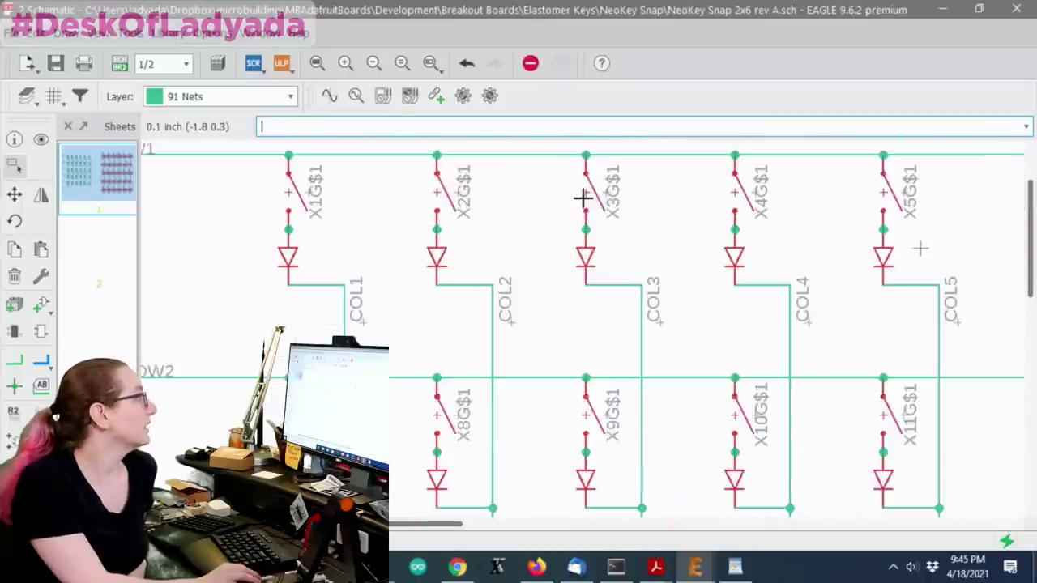
{"action": "scroll", "coordinate": [583, 197], "scroll_direction": "up", "scroll_amount": 1}
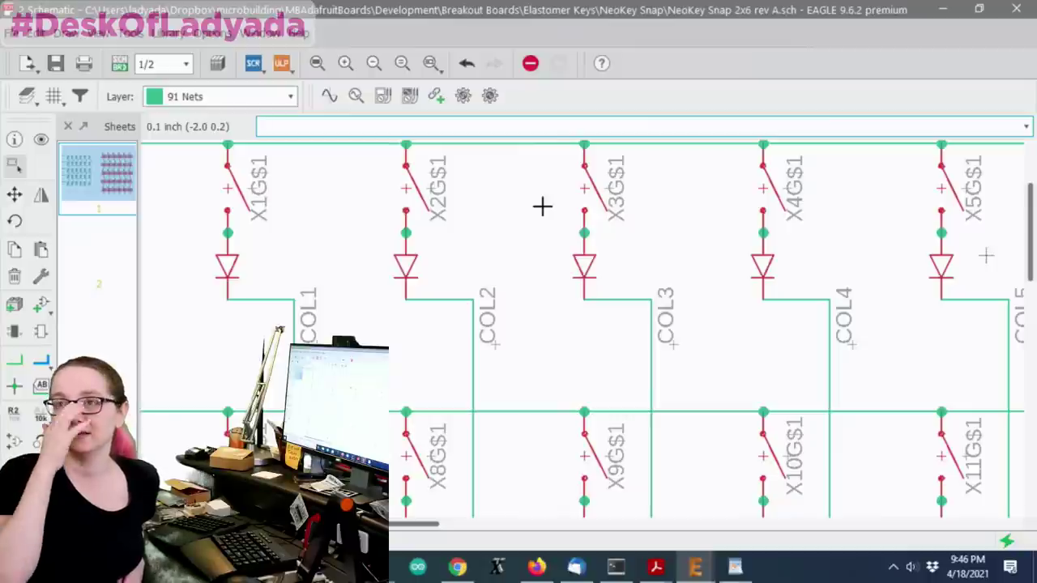
{"action": "scroll", "coordinate": [567, 235], "scroll_direction": "down", "scroll_amount": 2}
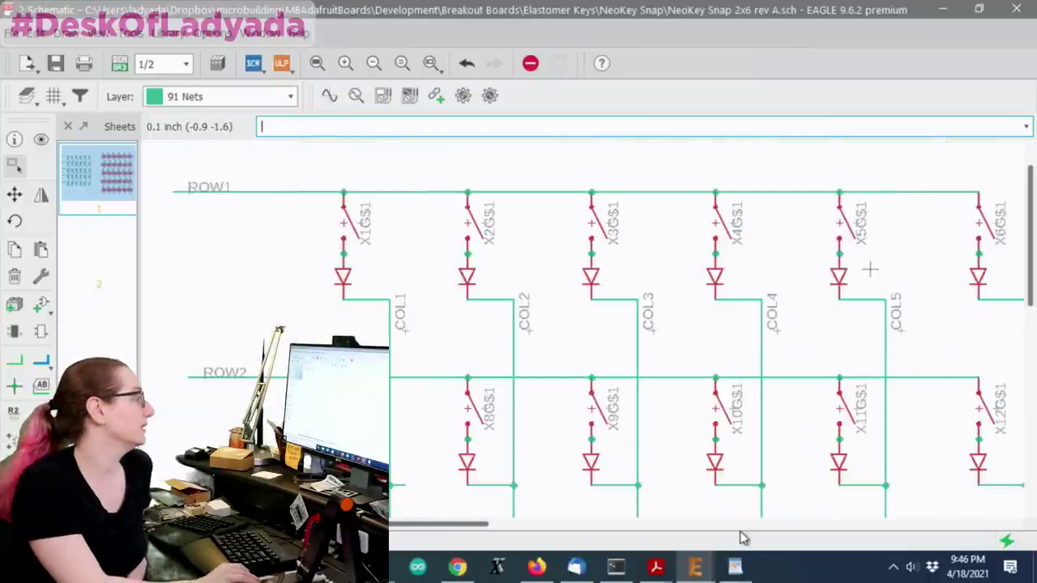
{"action": "mouse_move", "coordinate": [702, 572]}
{"action": "left_click", "coordinate": [947, 502]}
{"action": "scroll", "coordinate": [845, 228], "scroll_direction": "down", "scroll_amount": 3}
{"action": "scroll", "coordinate": [845, 228], "scroll_direction": "up", "scroll_amount": 3}
{"action": "scroll", "coordinate": [845, 228], "scroll_direction": "up", "scroll_amount": 2}
{"action": "scroll", "coordinate": [845, 228], "scroll_direction": "down", "scroll_amount": 3}
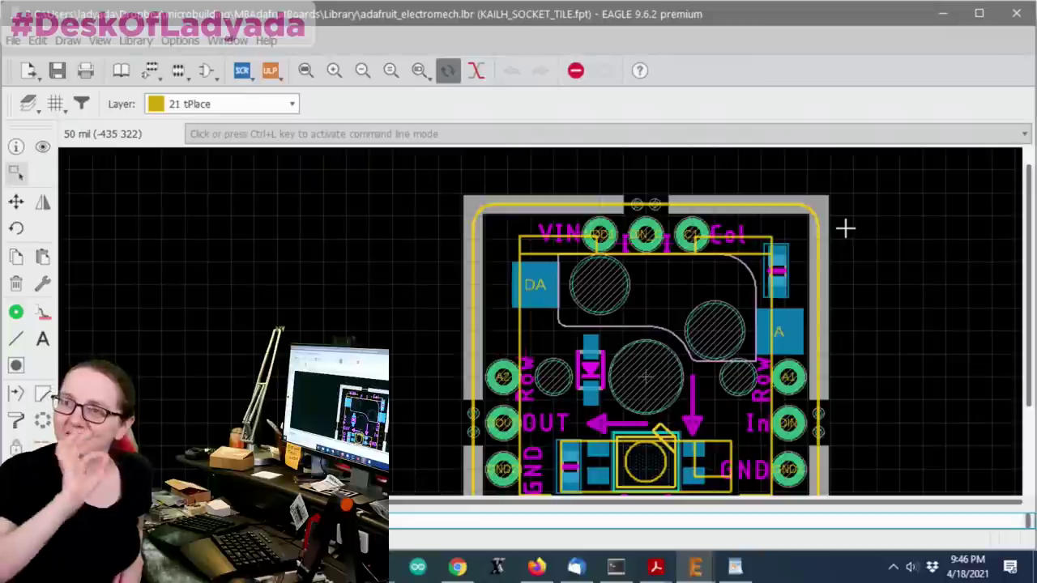
Open the KAILH_SOCKET_TILE device and zoom around its switch, diode, SK6812 and resistor symbols.
{"action": "left_click", "coordinate": [152, 71]}
{"action": "left_click", "coordinate": [150, 95]}
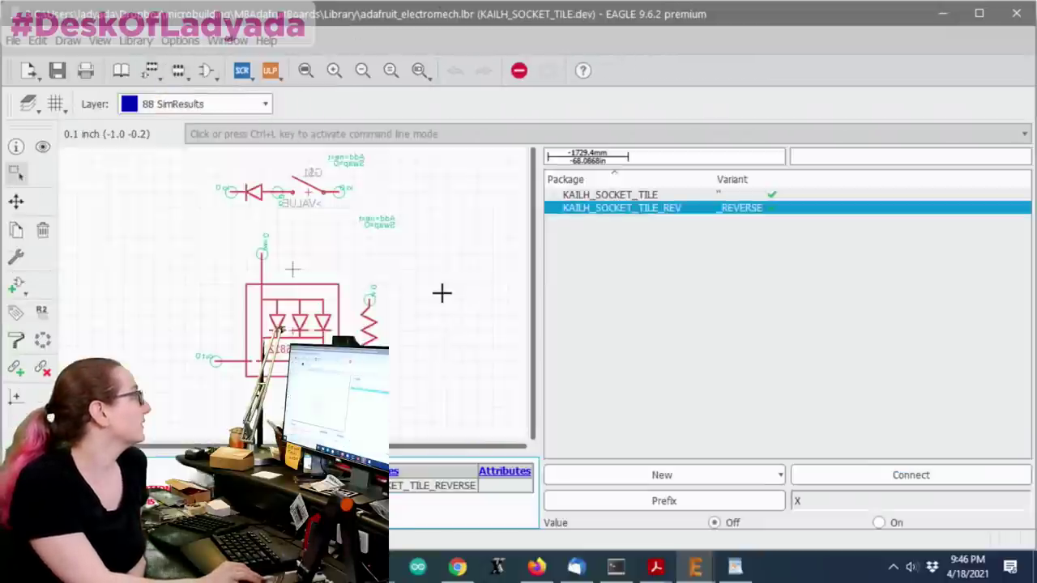
{"action": "scroll", "coordinate": [393, 259], "scroll_direction": "up", "scroll_amount": 2}
{"action": "scroll", "coordinate": [307, 150], "scroll_direction": "down", "scroll_amount": 2}
{"action": "scroll", "coordinate": [298, 211], "scroll_direction": "up", "scroll_amount": 4}
{"action": "scroll", "coordinate": [298, 206], "scroll_direction": "down", "scroll_amount": 3}
{"action": "scroll", "coordinate": [301, 204], "scroll_direction": "up", "scroll_amount": 2}
{"action": "scroll", "coordinate": [331, 208], "scroll_direction": "up", "scroll_amount": 1}
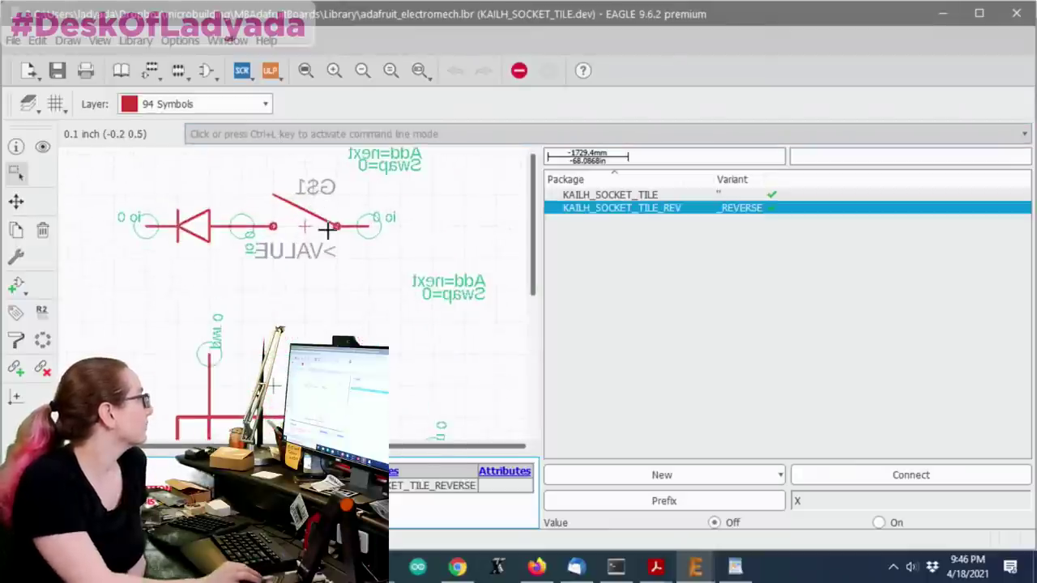
{"action": "scroll", "coordinate": [333, 253], "scroll_direction": "up", "scroll_amount": 1}
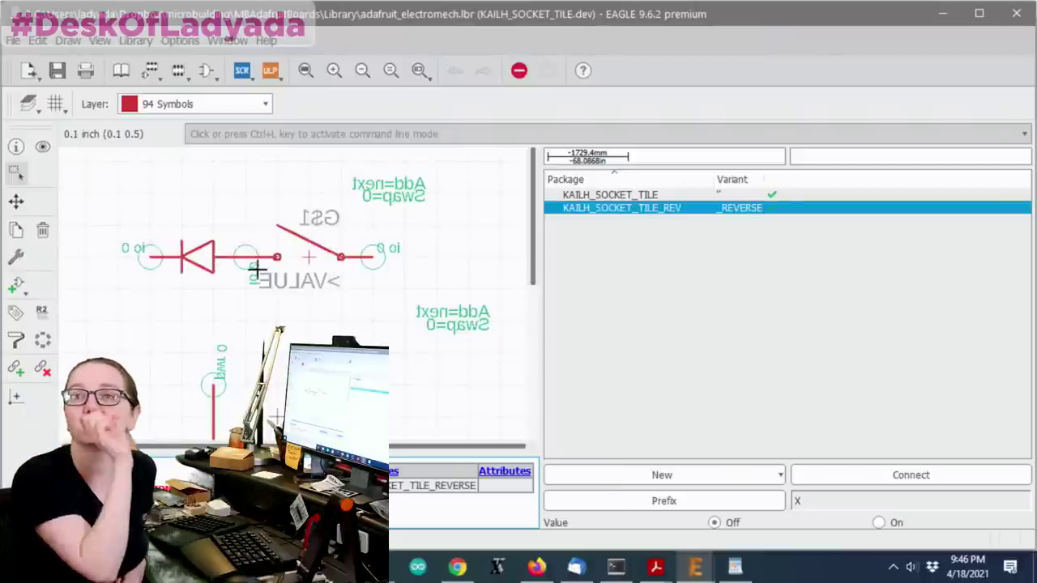
{"action": "scroll", "coordinate": [243, 275], "scroll_direction": "down", "scroll_amount": 2}
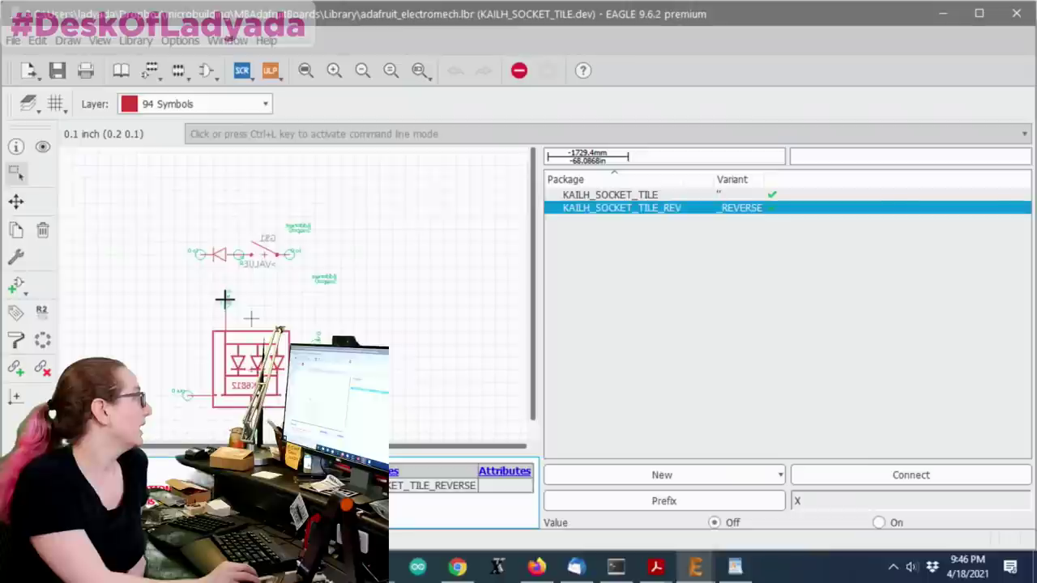
{"action": "scroll", "coordinate": [227, 267], "scroll_direction": "up", "scroll_amount": 1}
{"action": "scroll", "coordinate": [230, 254], "scroll_direction": "up", "scroll_amount": 2}
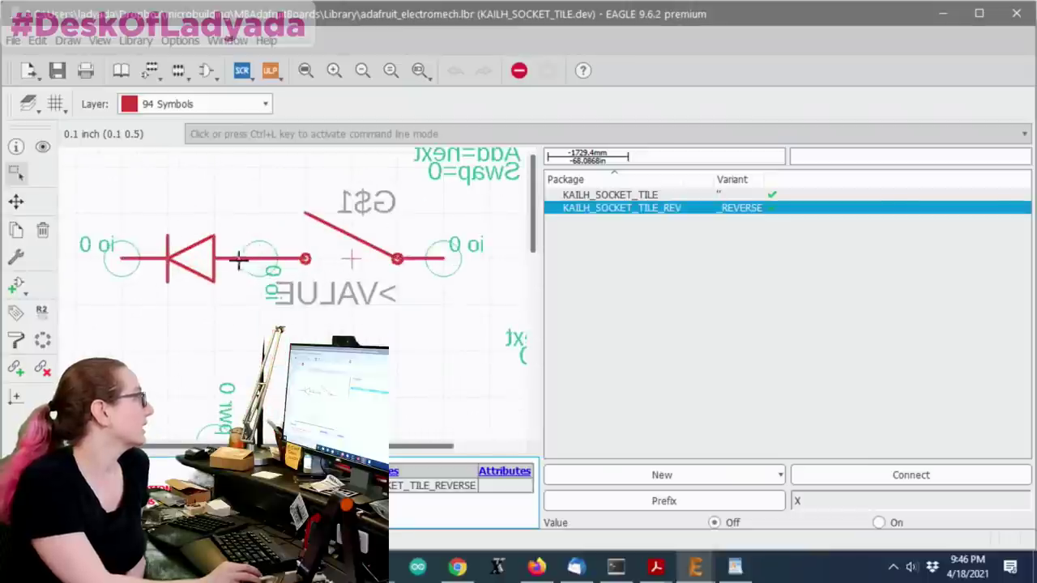
{"action": "scroll", "coordinate": [280, 255], "scroll_direction": "down", "scroll_amount": 3}
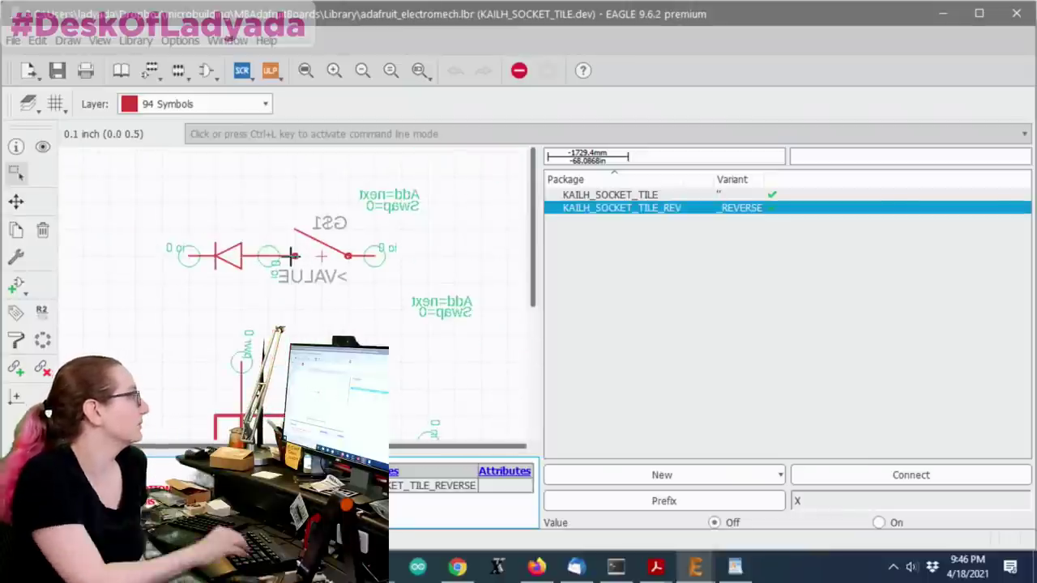
{"action": "scroll", "coordinate": [289, 263], "scroll_direction": "down", "scroll_amount": 2}
{"action": "scroll", "coordinate": [312, 255], "scroll_direction": "up", "scroll_amount": 4}
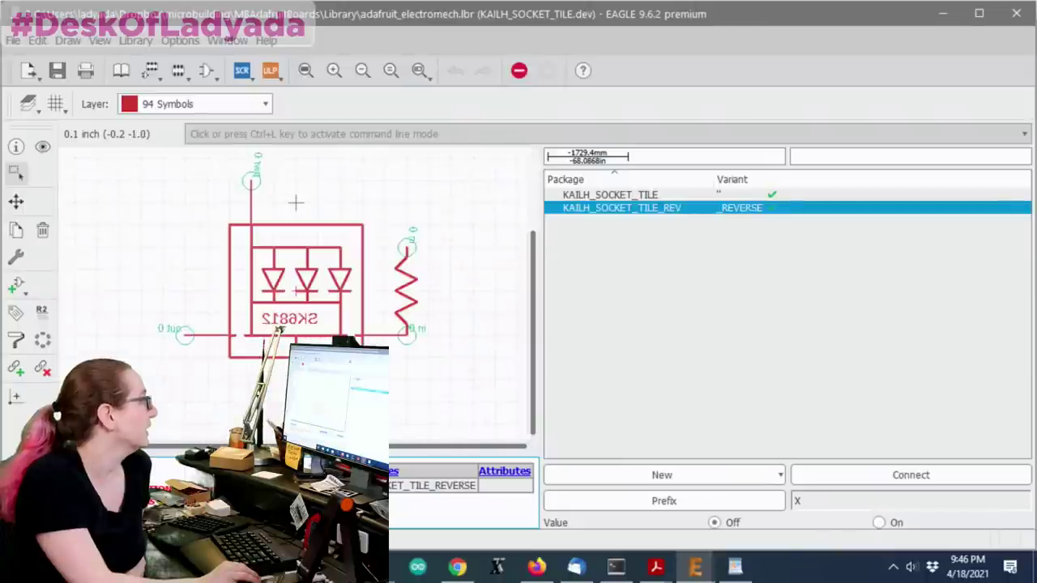
{"action": "scroll", "coordinate": [299, 280], "scroll_direction": "up", "scroll_amount": 1}
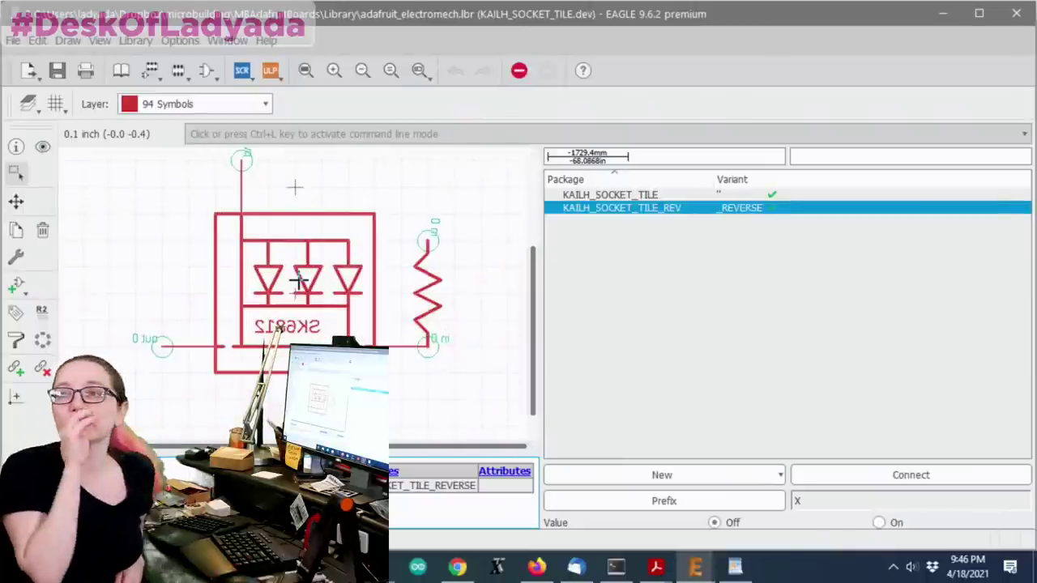
{"action": "scroll", "coordinate": [299, 280], "scroll_direction": "down", "scroll_amount": 2}
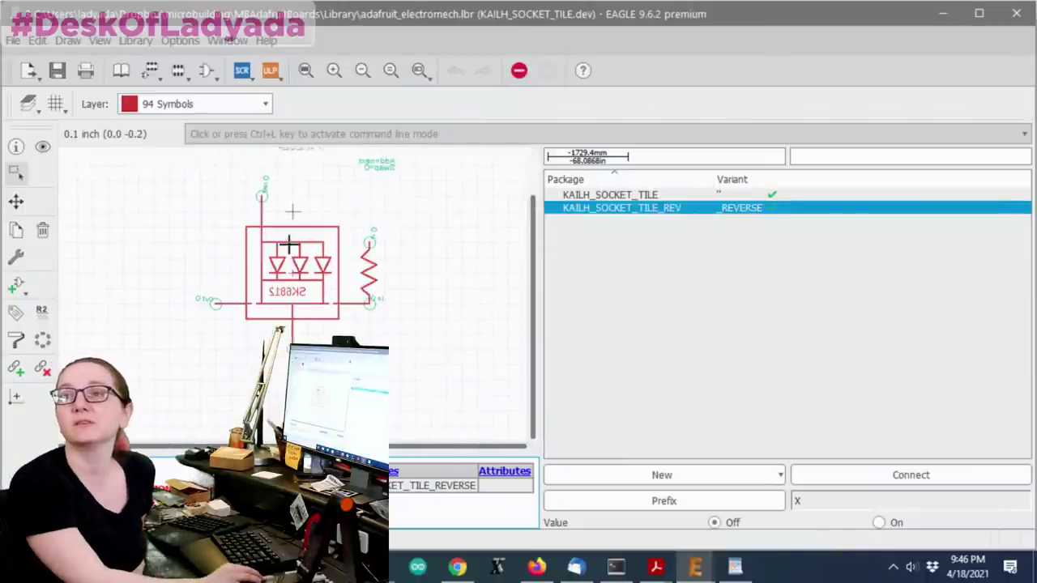
{"action": "scroll", "coordinate": [440, 284], "scroll_direction": "up", "scroll_amount": 3}
{"action": "scroll", "coordinate": [368, 271], "scroll_direction": "up", "scroll_amount": 1}
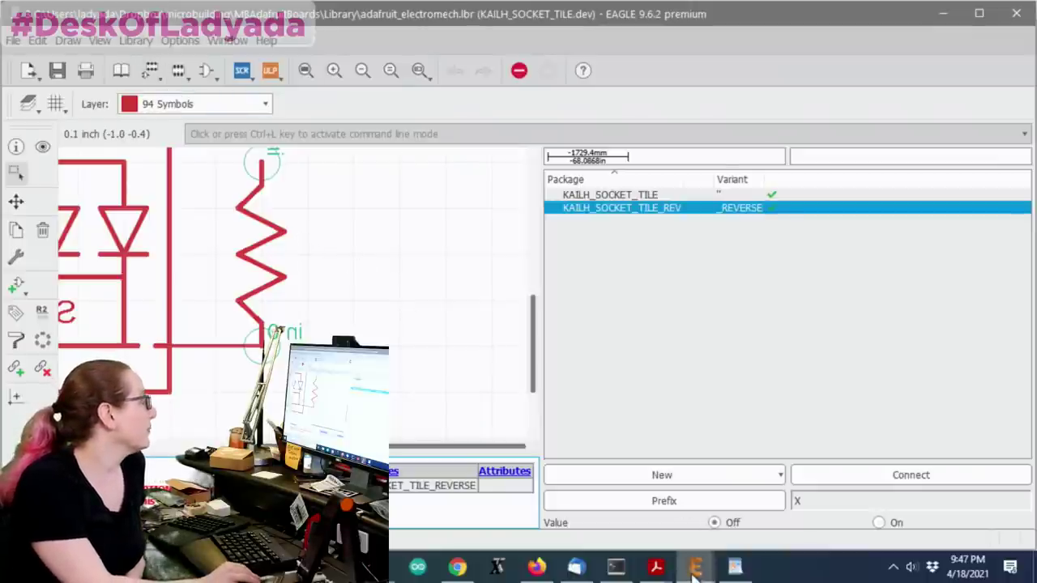
Return to the NeoKey Snap 2x6 rev A board and zoom out to the full 6×5 panel.
{"action": "left_click", "coordinate": [774, 498]}
{"action": "scroll", "coordinate": [602, 317], "scroll_direction": "down", "scroll_amount": 4}
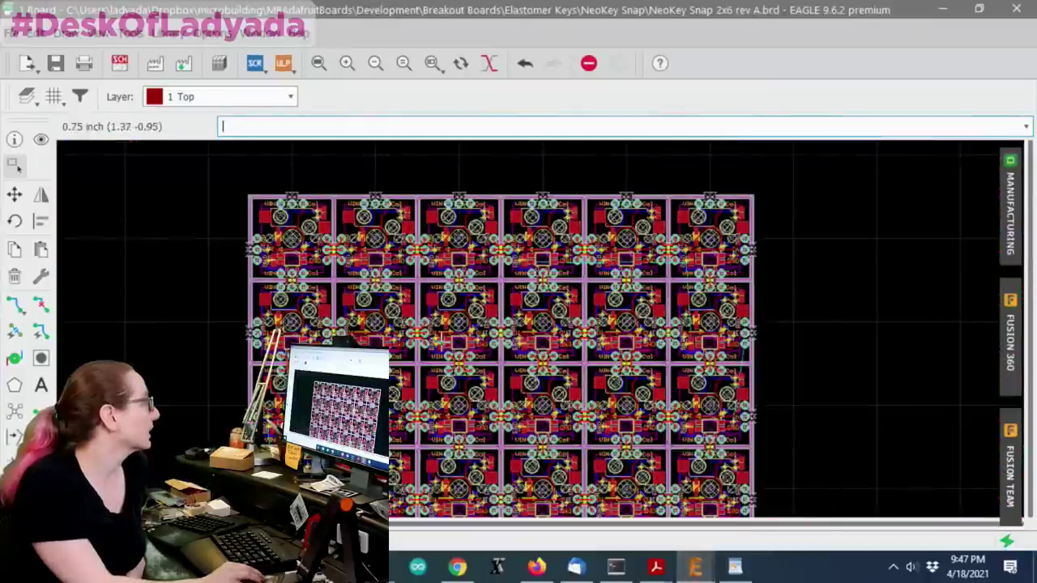
{"action": "scroll", "coordinate": [324, 231], "scroll_direction": "down", "scroll_amount": 1}
{"action": "scroll", "coordinate": [393, 233], "scroll_direction": "down", "scroll_amount": 1}
{"action": "scroll", "coordinate": [344, 292], "scroll_direction": "up", "scroll_amount": 1}
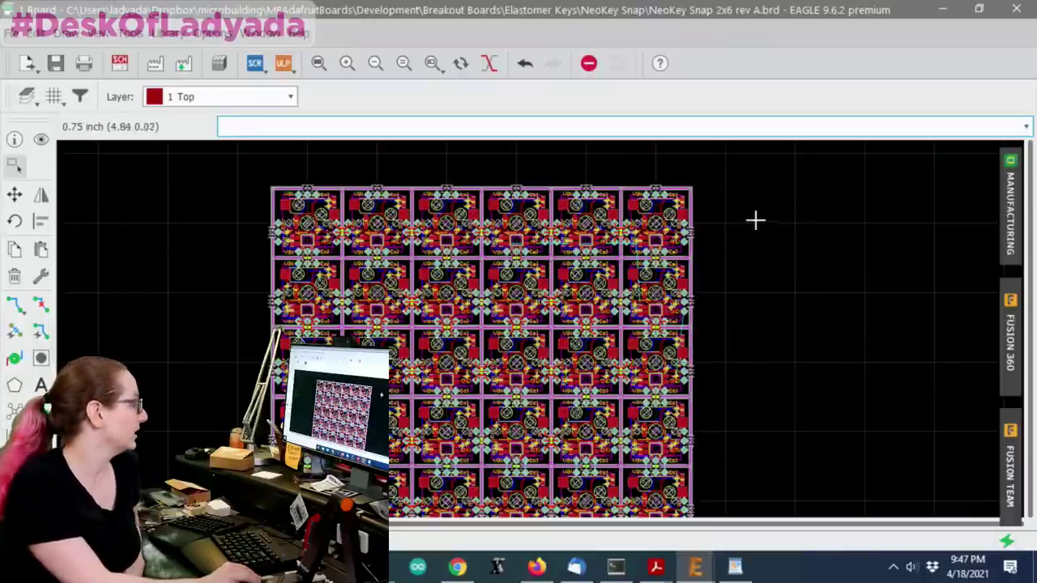
{"action": "scroll", "coordinate": [729, 195], "scroll_direction": "down", "scroll_amount": 1}
{"action": "scroll", "coordinate": [709, 186], "scroll_direction": "up", "scroll_amount": 1}
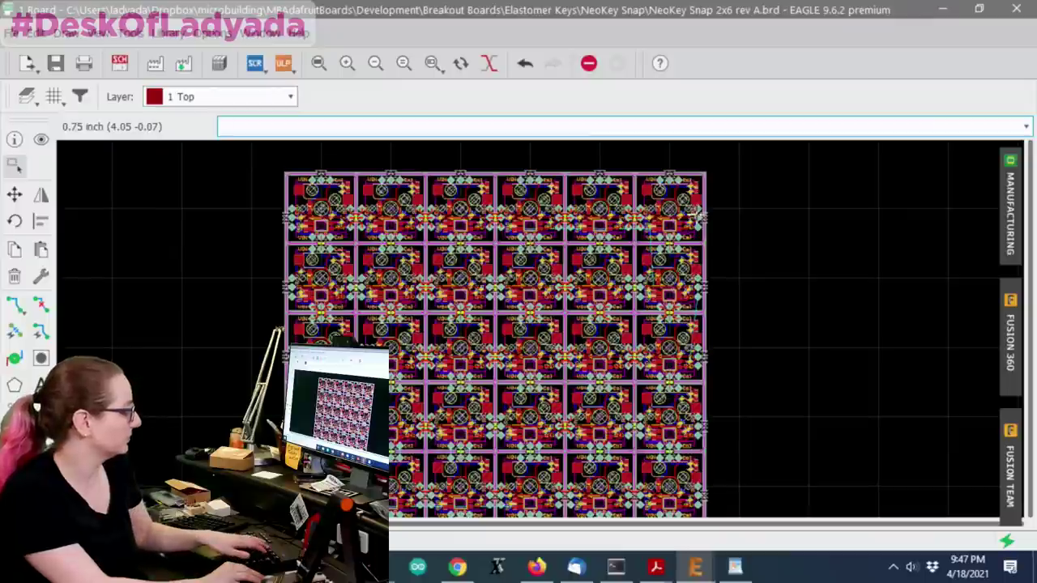
{"action": "scroll", "coordinate": [698, 213], "scroll_direction": "down", "scroll_amount": 1}
{"action": "scroll", "coordinate": [604, 375], "scroll_direction": "up", "scroll_amount": 1}
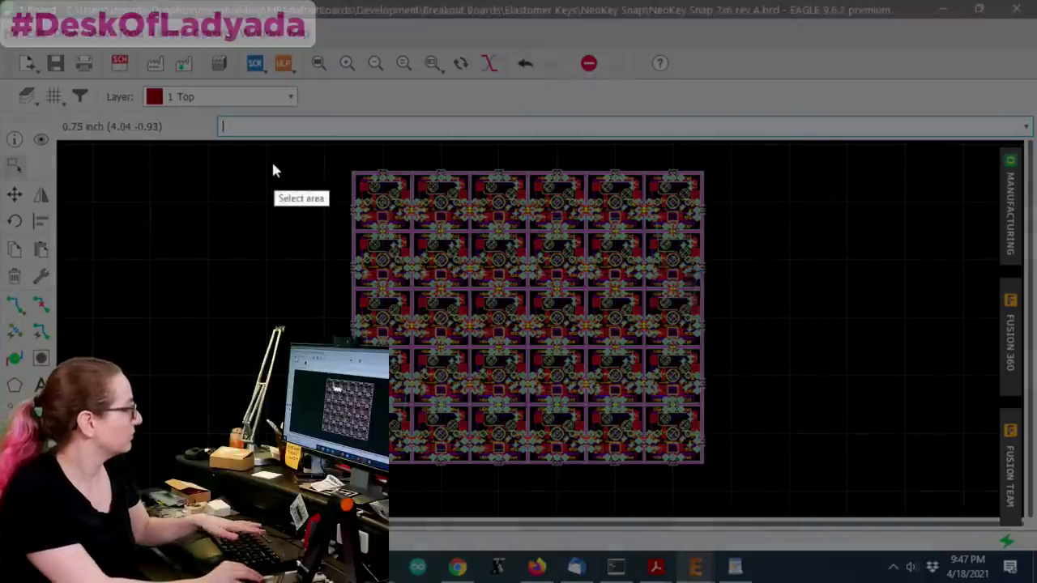
Capture the whole panel and draw arrows at the first row's right and left ends.
{"action": "mouse_move", "coordinate": [224, 143]}
{"action": "left_mouse_down"}
{"action": "mouse_move", "coordinate": [696, 478]}
{"action": "mouse_move", "coordinate": [902, 516]}
{"action": "left_mouse_up"}
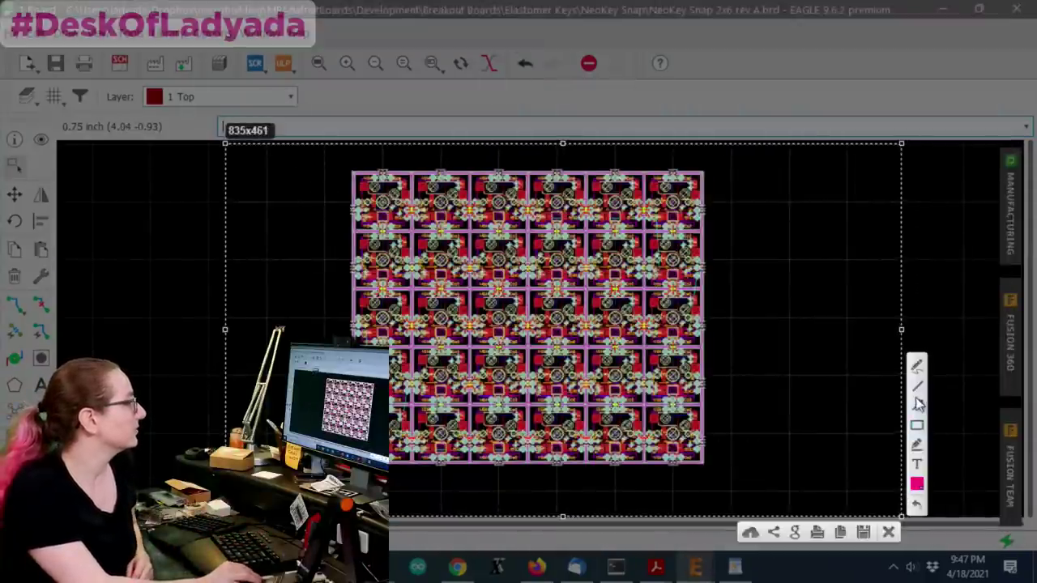
{"action": "mouse_move", "coordinate": [808, 188]}
{"action": "left_mouse_down"}
{"action": "mouse_move", "coordinate": [698, 195]}
{"action": "mouse_move", "coordinate": [714, 194]}
{"action": "left_mouse_up"}
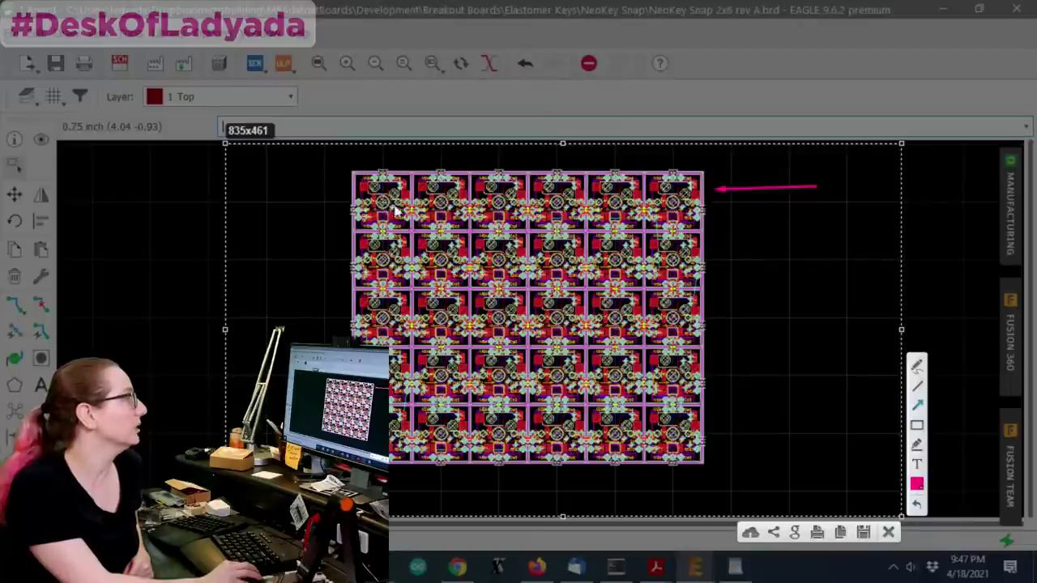
{"action": "mouse_move", "coordinate": [347, 205]}
{"action": "left_mouse_down"}
{"action": "mouse_move", "coordinate": [262, 198]}
{"action": "mouse_move", "coordinate": [250, 209]}
{"action": "left_mouse_up"}
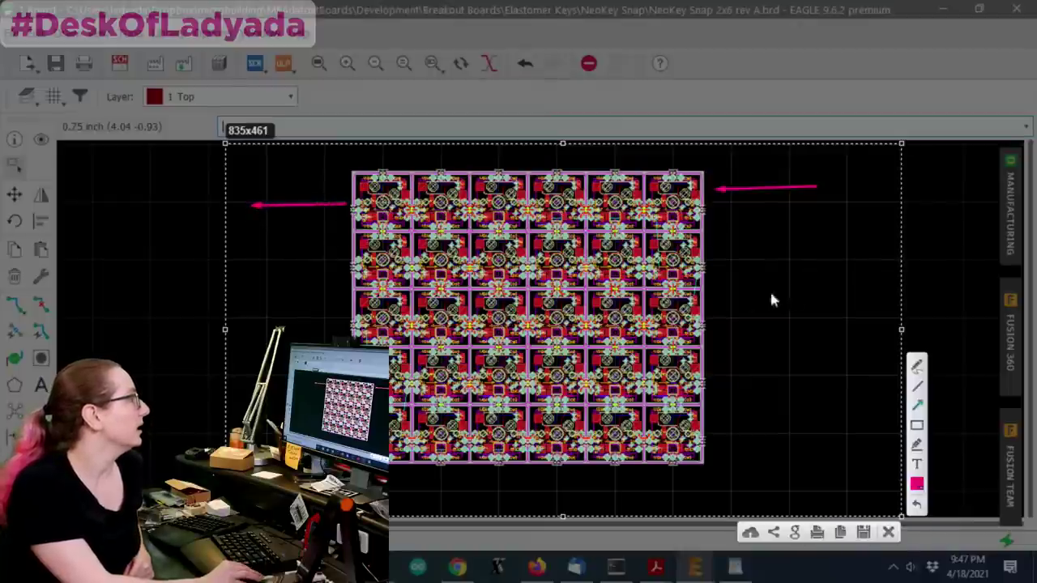
{"action": "left_click_drag", "start_coordinate": [810, 255], "coordinate": [712, 259]}
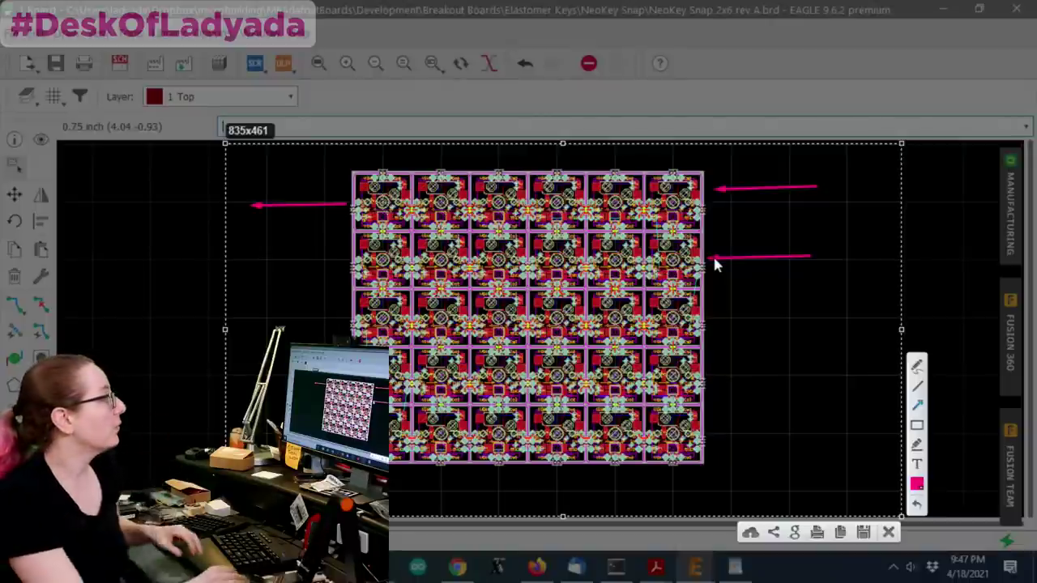
{"action": "key", "text": "ctrl+z"}
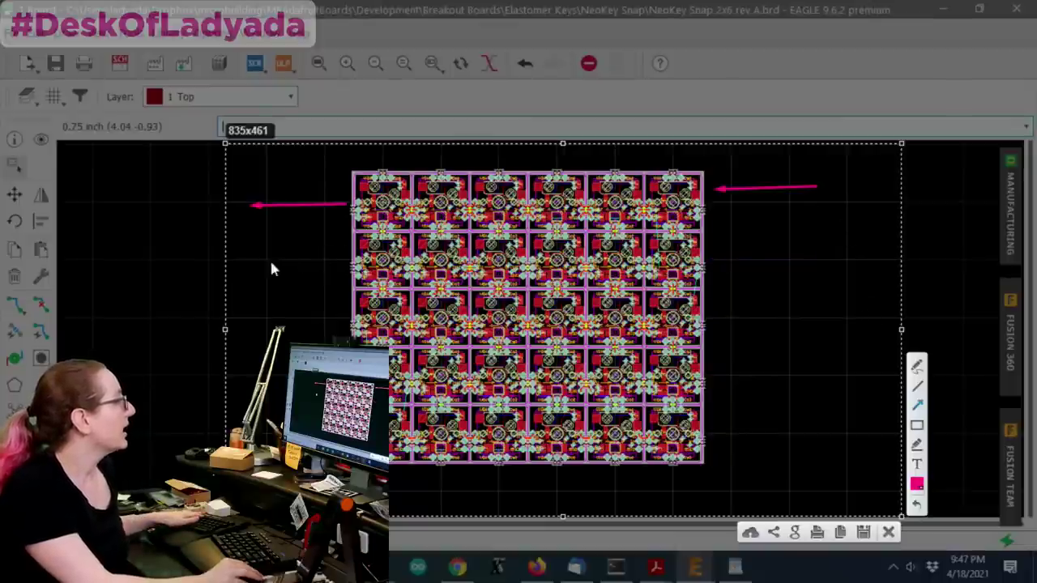
Draw alternating-direction arrows at the ends of rows two through five, tracing the snaking chain.
{"action": "left_click_drag", "start_coordinate": [267, 263], "coordinate": [344, 262]}
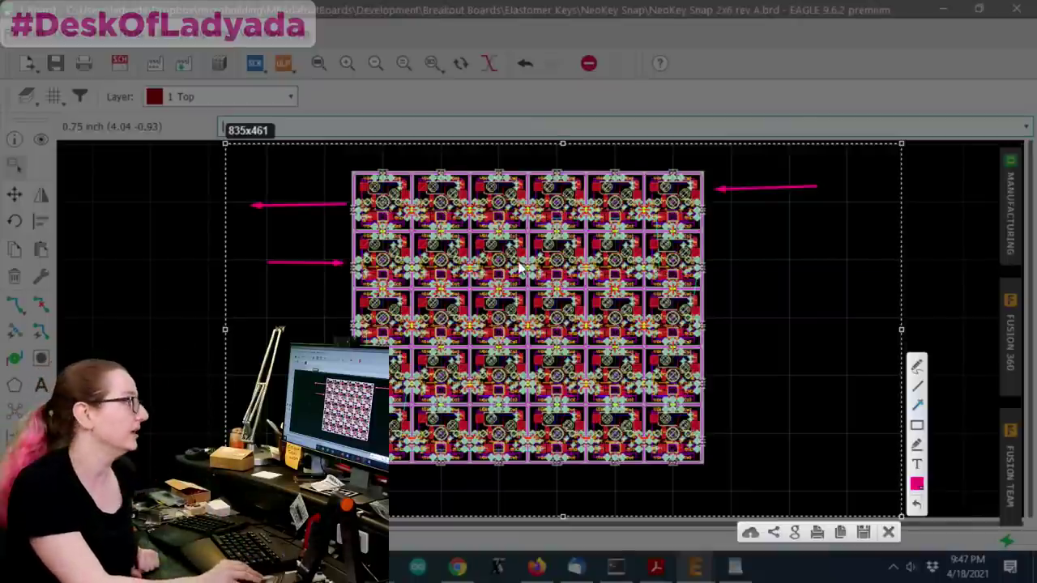
{"action": "left_click_drag", "start_coordinate": [712, 265], "coordinate": [787, 265]}
{"action": "left_click_drag", "start_coordinate": [813, 317], "coordinate": [711, 317]}
{"action": "left_click_drag", "start_coordinate": [346, 322], "coordinate": [276, 322]}
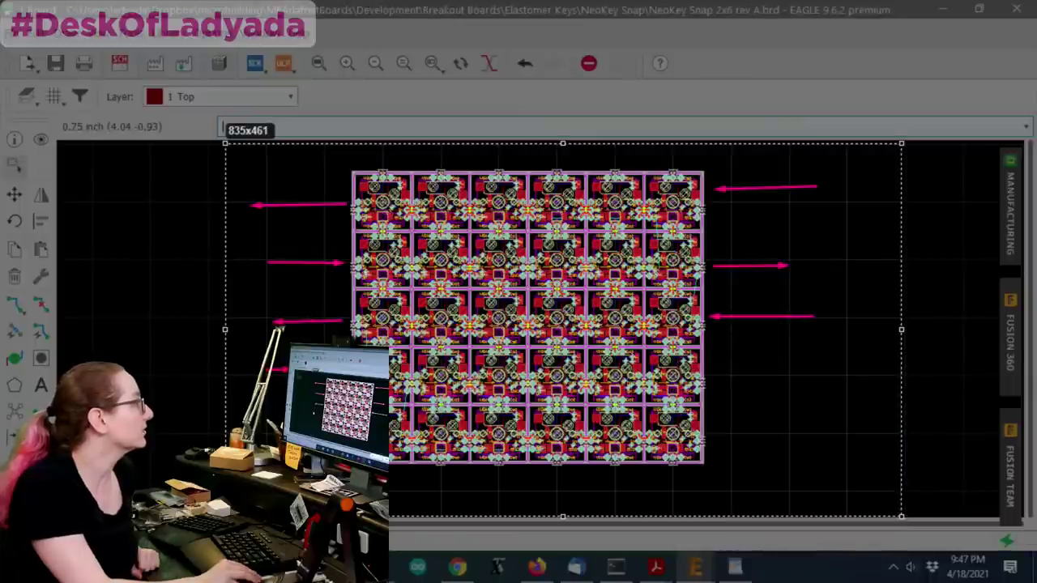
{"action": "left_click_drag", "start_coordinate": [721, 370], "coordinate": [804, 370]}
{"action": "left_click_drag", "start_coordinate": [788, 430], "coordinate": [710, 430]}
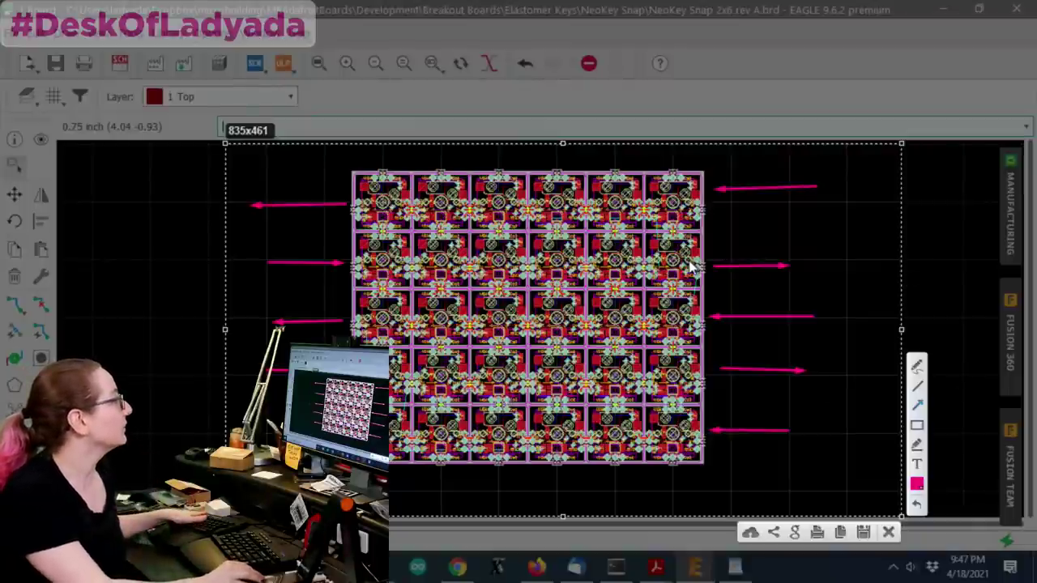
{"action": "key", "text": "ctrl+c"}
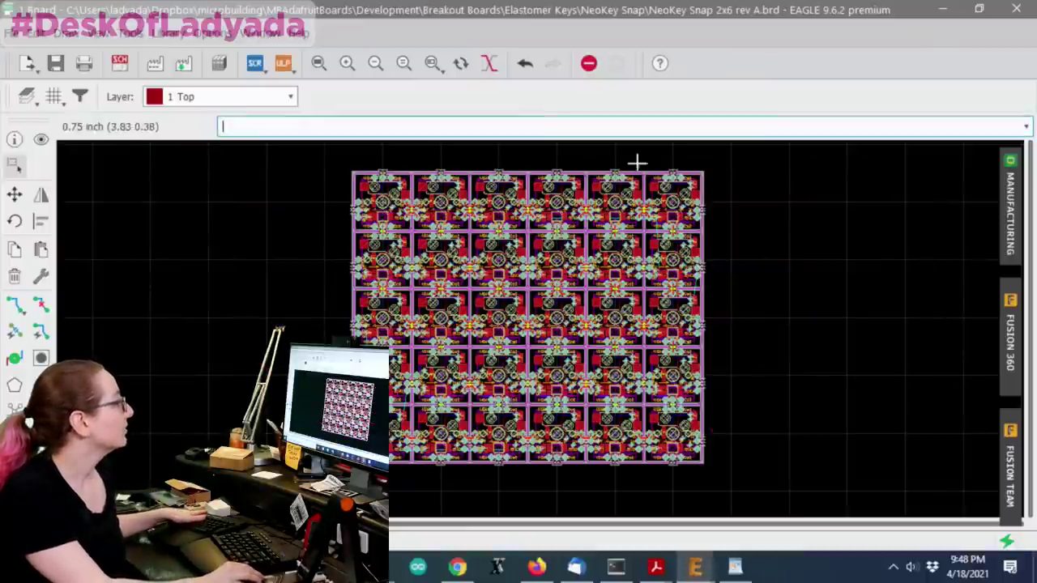
{"action": "scroll", "coordinate": [818, 289], "scroll_direction": "up", "scroll_amount": 8}
{"action": "scroll", "coordinate": [818, 288], "scroll_direction": "down", "scroll_amount": 2}
{"action": "scroll", "coordinate": [818, 289], "scroll_direction": "up", "scroll_amount": 2}
{"action": "scroll", "coordinate": [818, 288], "scroll_direction": "up", "scroll_amount": 1}
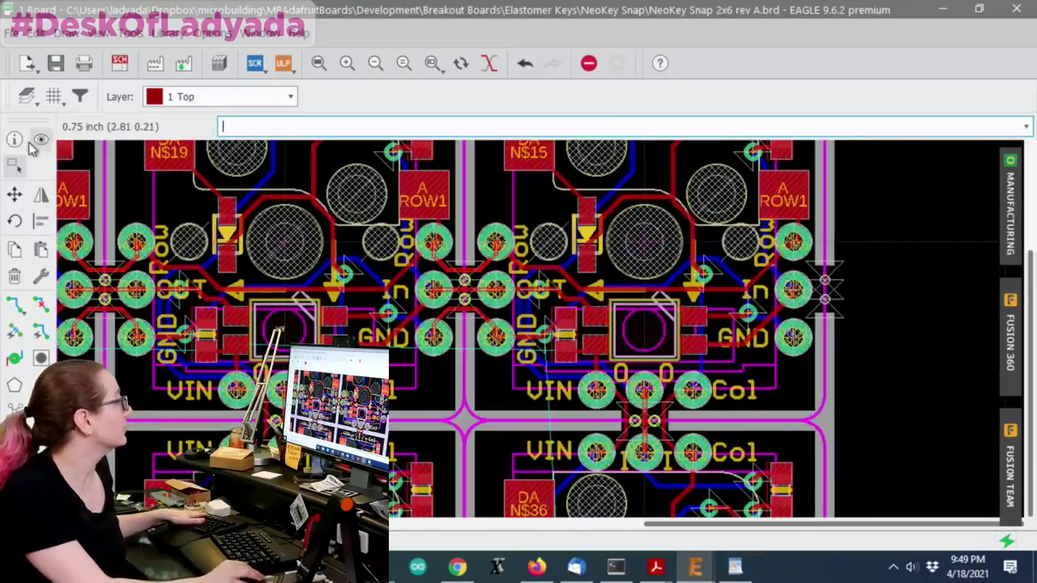
{"action": "scroll", "coordinate": [789, 307], "scroll_direction": "up", "scroll_amount": 2}
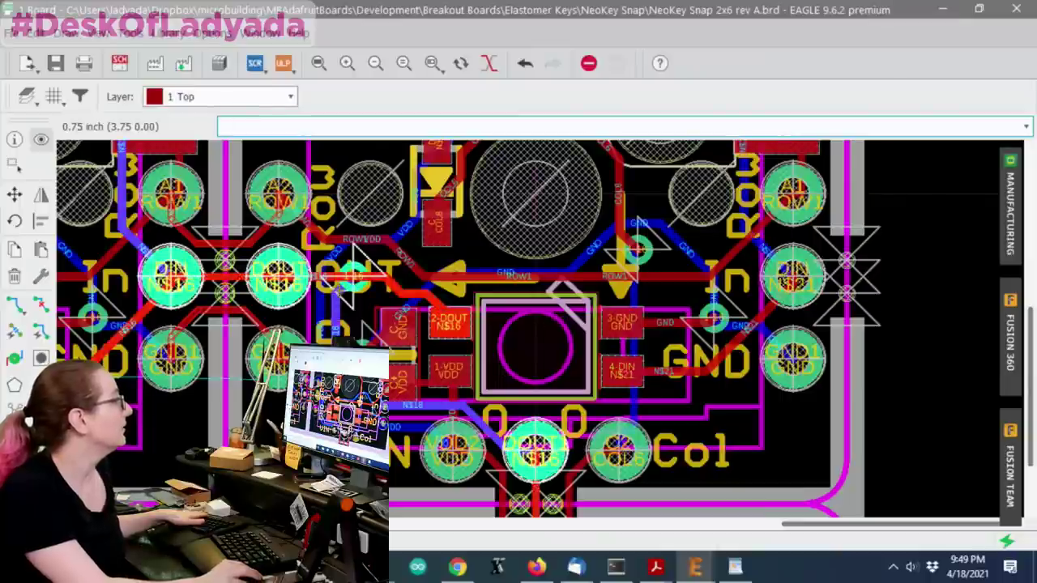
{"action": "scroll", "coordinate": [377, 266], "scroll_direction": "down", "scroll_amount": 1}
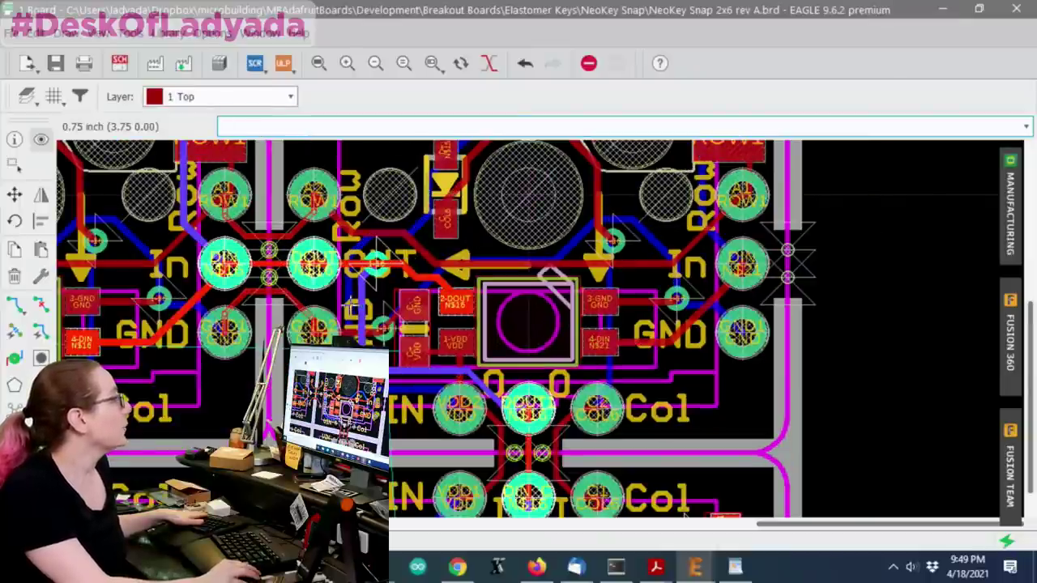
{"action": "scroll", "coordinate": [522, 267], "scroll_direction": "down", "scroll_amount": 3}
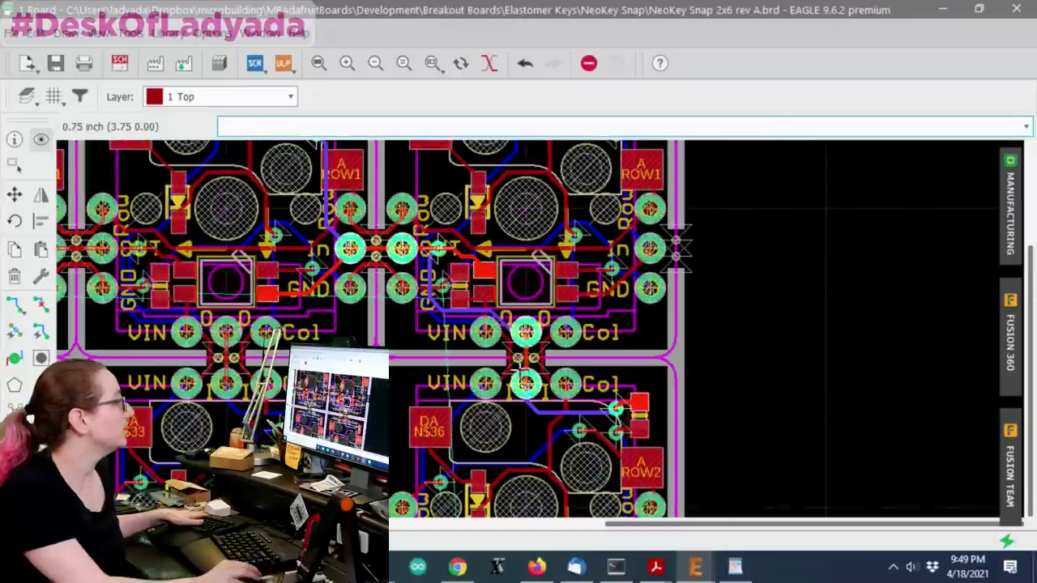
{"action": "scroll", "coordinate": [522, 348], "scroll_direction": "up", "scroll_amount": 4}
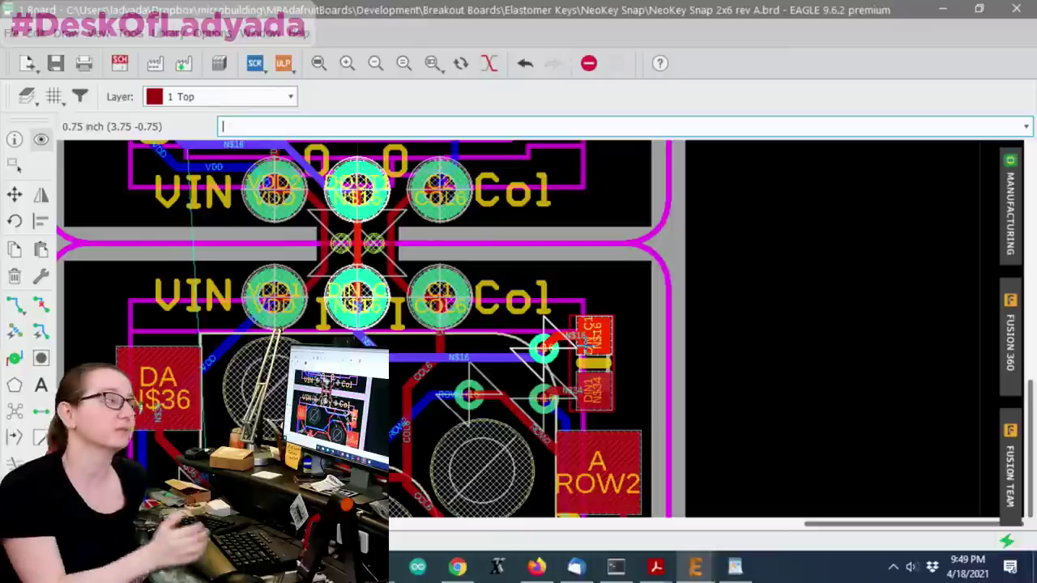
{"action": "scroll", "coordinate": [576, 258], "scroll_direction": "down", "scroll_amount": 3}
{"action": "scroll", "coordinate": [559, 324], "scroll_direction": "up", "scroll_amount": 2}
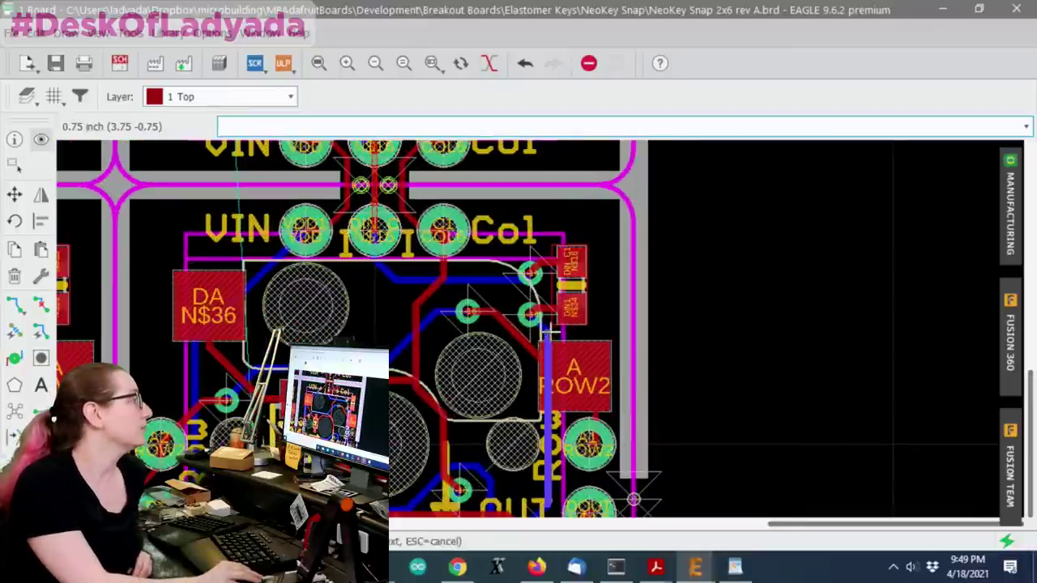
{"action": "scroll", "coordinate": [542, 307], "scroll_direction": "down", "scroll_amount": 2}
{"action": "scroll", "coordinate": [534, 276], "scroll_direction": "up", "scroll_amount": 3}
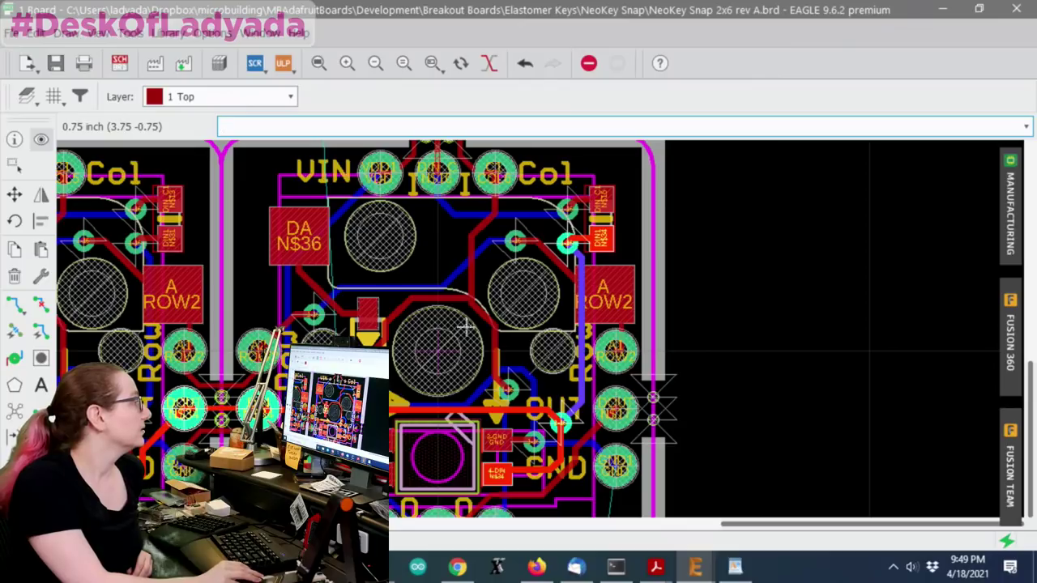
{"action": "scroll", "coordinate": [899, 316], "scroll_direction": "down", "scroll_amount": 5}
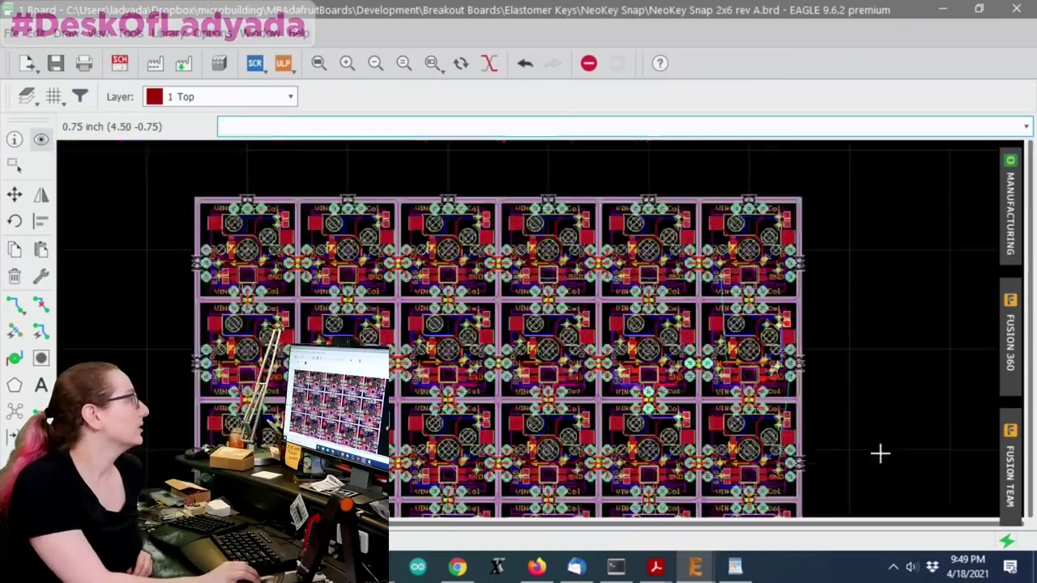
{"action": "scroll", "coordinate": [196, 243], "scroll_direction": "up", "scroll_amount": 3}
{"action": "scroll", "coordinate": [196, 243], "scroll_direction": "up", "scroll_amount": 2}
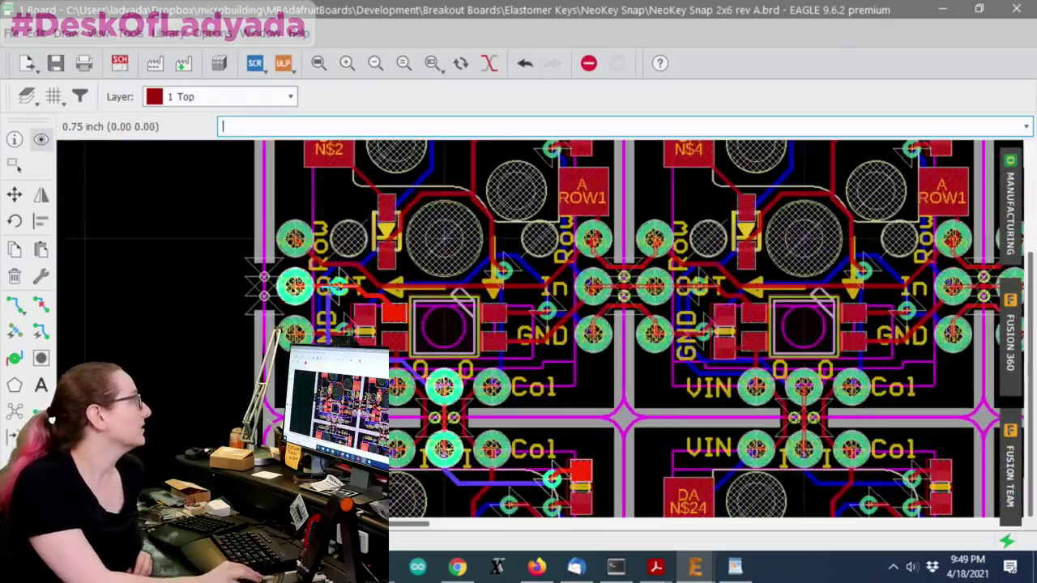
{"action": "scroll", "coordinate": [170, 235], "scroll_direction": "down", "scroll_amount": 1}
{"action": "scroll", "coordinate": [290, 263], "scroll_direction": "down", "scroll_amount": 2}
{"action": "scroll", "coordinate": [267, 243], "scroll_direction": "up", "scroll_amount": 3}
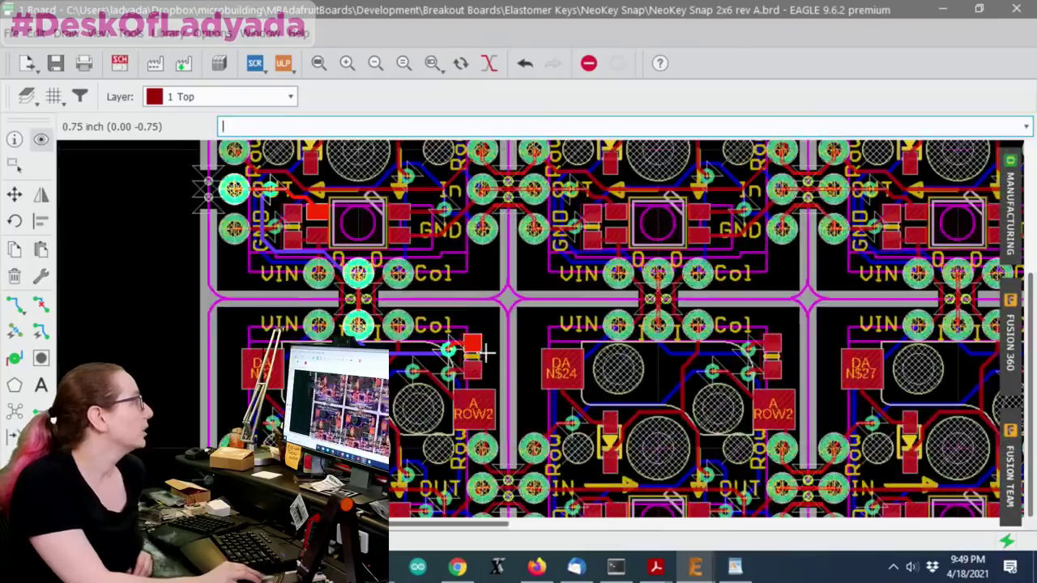
{"action": "scroll", "coordinate": [263, 240], "scroll_direction": "down", "scroll_amount": 2}
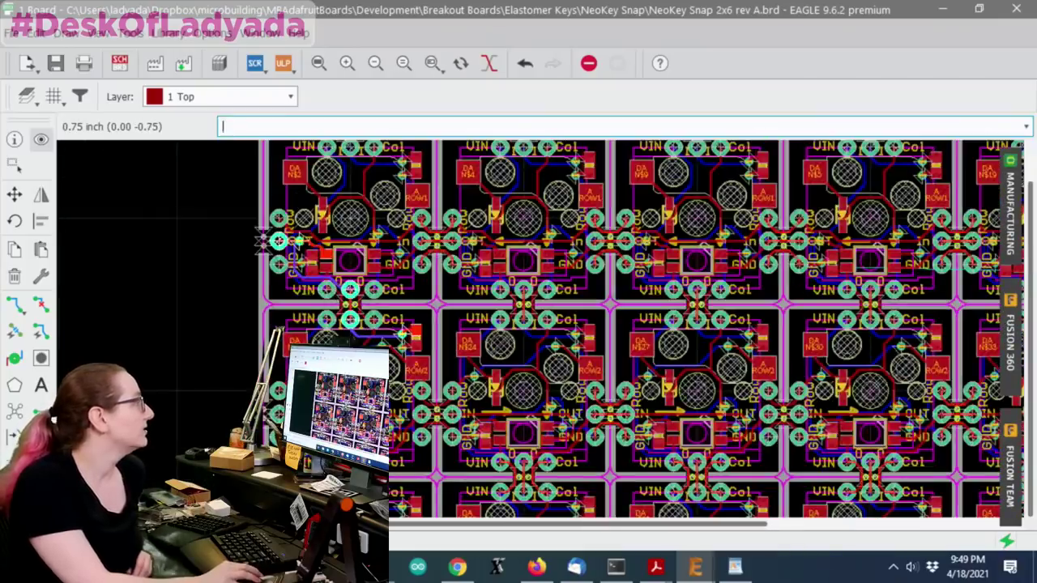
{"action": "scroll", "coordinate": [264, 241], "scroll_direction": "up", "scroll_amount": 3}
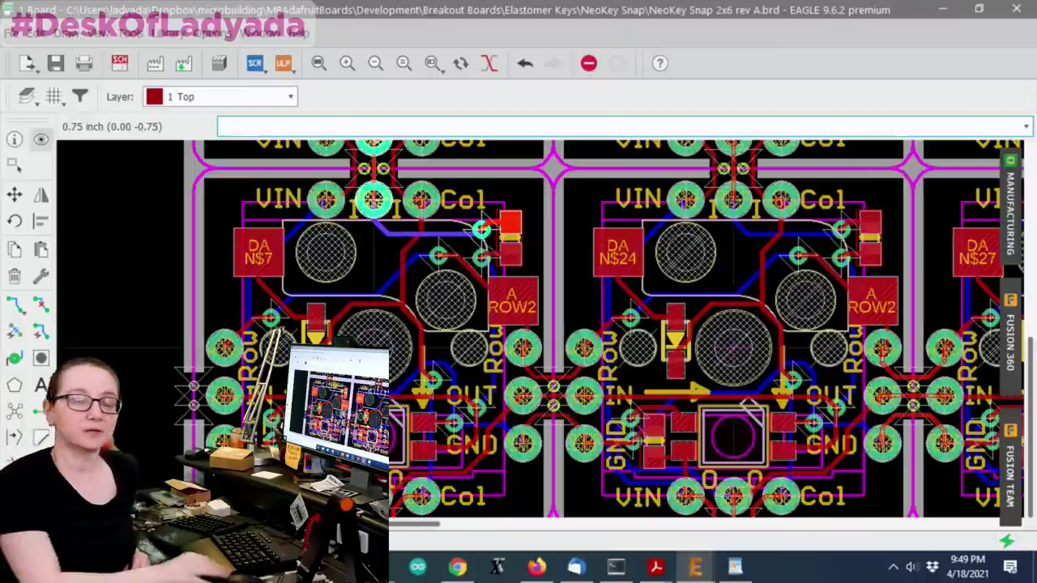
{"action": "scroll", "coordinate": [357, 259], "scroll_direction": "down", "scroll_amount": 2}
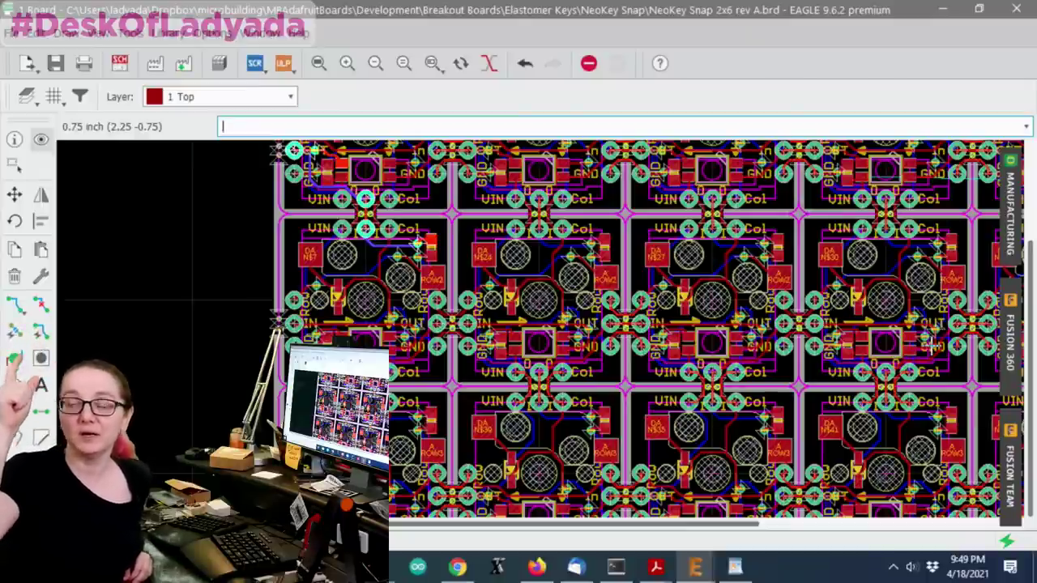
{"action": "scroll", "coordinate": [570, 344], "scroll_direction": "down", "scroll_amount": 3}
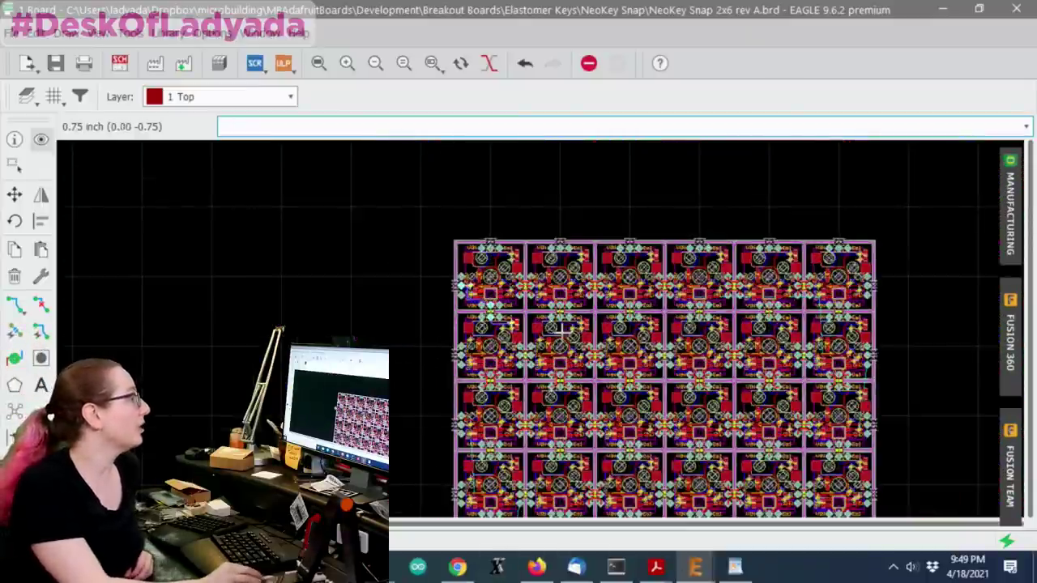
{"action": "scroll", "coordinate": [826, 348], "scroll_direction": "up", "scroll_amount": 2}
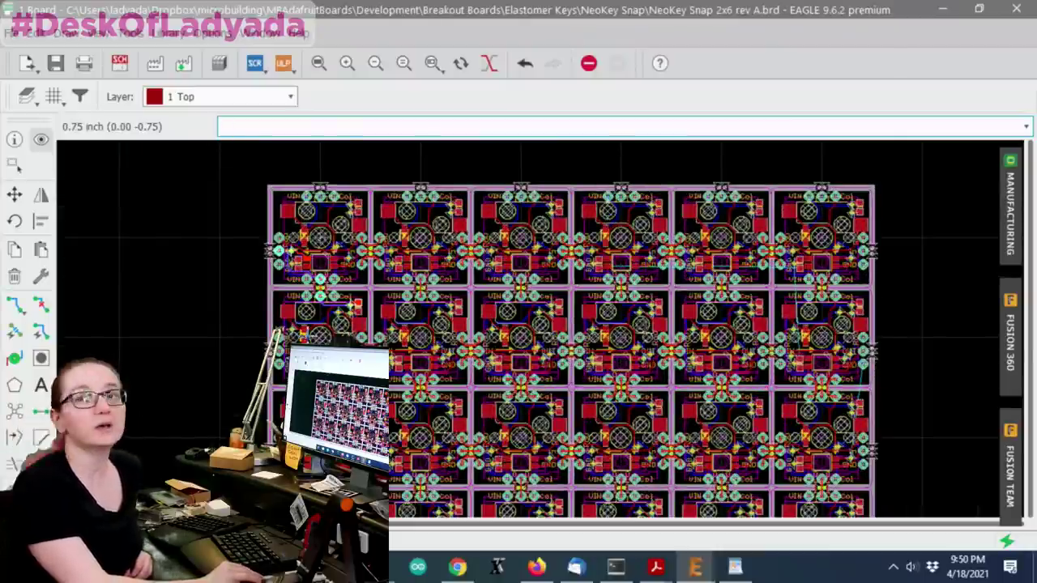
{"action": "scroll", "coordinate": [334, 300], "scroll_direction": "down", "scroll_amount": 2}
{"action": "scroll", "coordinate": [334, 307], "scroll_direction": "down", "scroll_amount": 1}
{"action": "scroll", "coordinate": [335, 308], "scroll_direction": "up", "scroll_amount": 2}
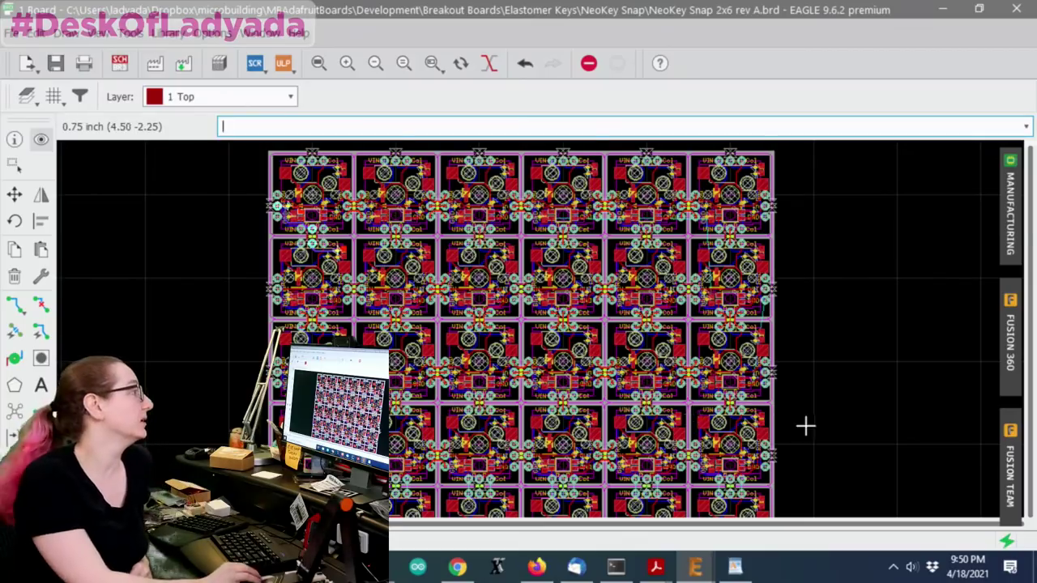
{"action": "scroll", "coordinate": [805, 424], "scroll_direction": "up", "scroll_amount": 5}
{"action": "scroll", "coordinate": [676, 217], "scroll_direction": "up", "scroll_amount": 2}
{"action": "scroll", "coordinate": [672, 219], "scroll_direction": "down", "scroll_amount": 2}
{"action": "scroll", "coordinate": [624, 239], "scroll_direction": "up", "scroll_amount": 4}
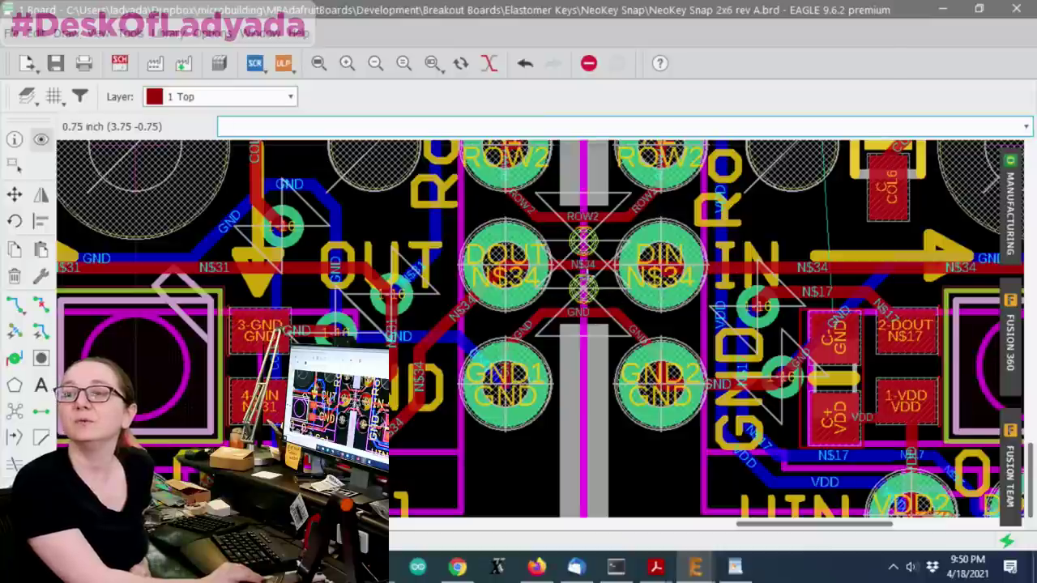
{"action": "scroll", "coordinate": [560, 299], "scroll_direction": "down", "scroll_amount": 1}
{"action": "scroll", "coordinate": [560, 299], "scroll_direction": "up", "scroll_amount": 2}
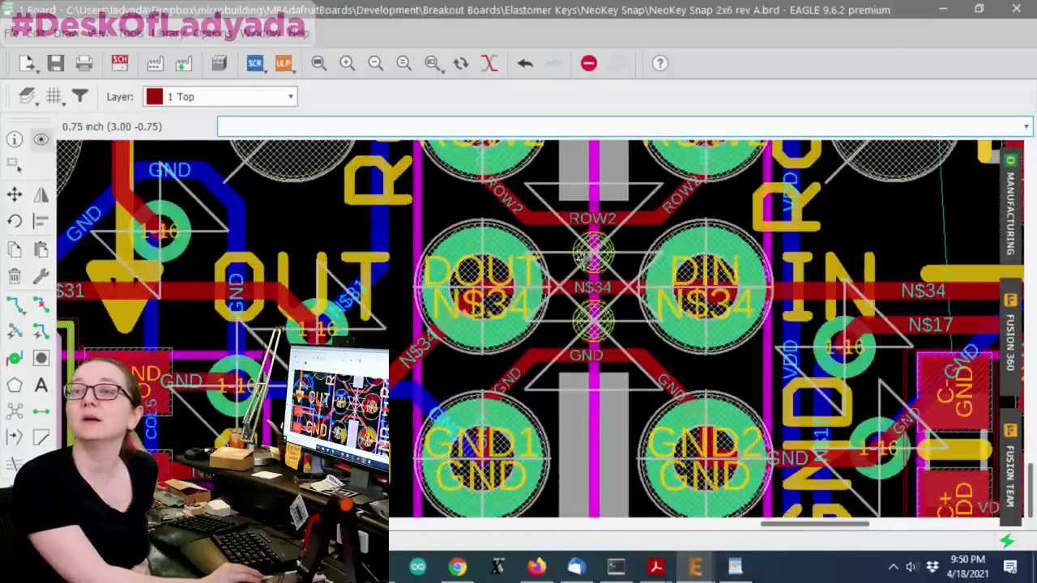
{"action": "scroll", "coordinate": [552, 306], "scroll_direction": "down", "scroll_amount": 2}
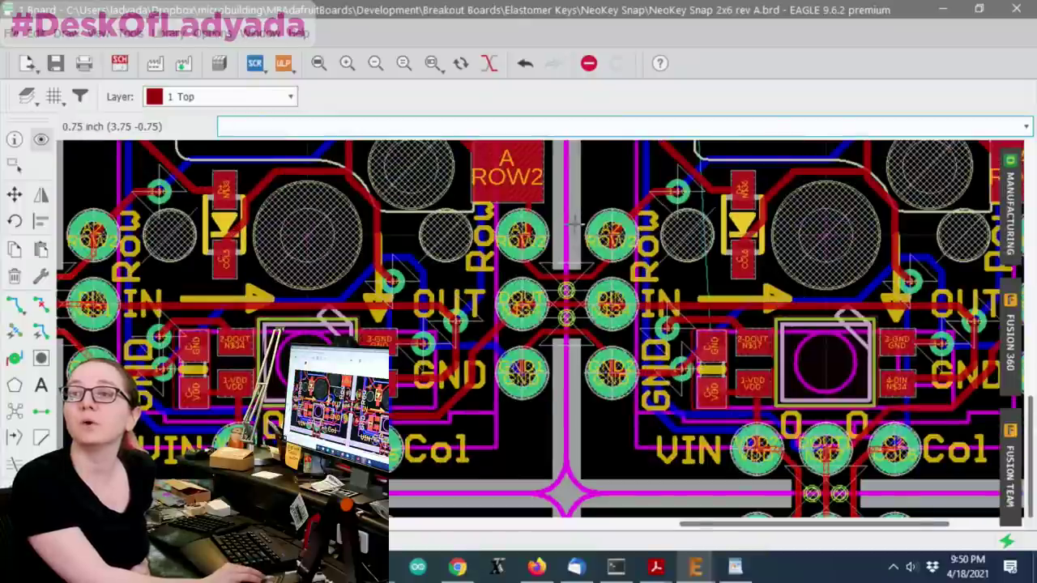
{"action": "scroll", "coordinate": [562, 332], "scroll_direction": "up", "scroll_amount": 2}
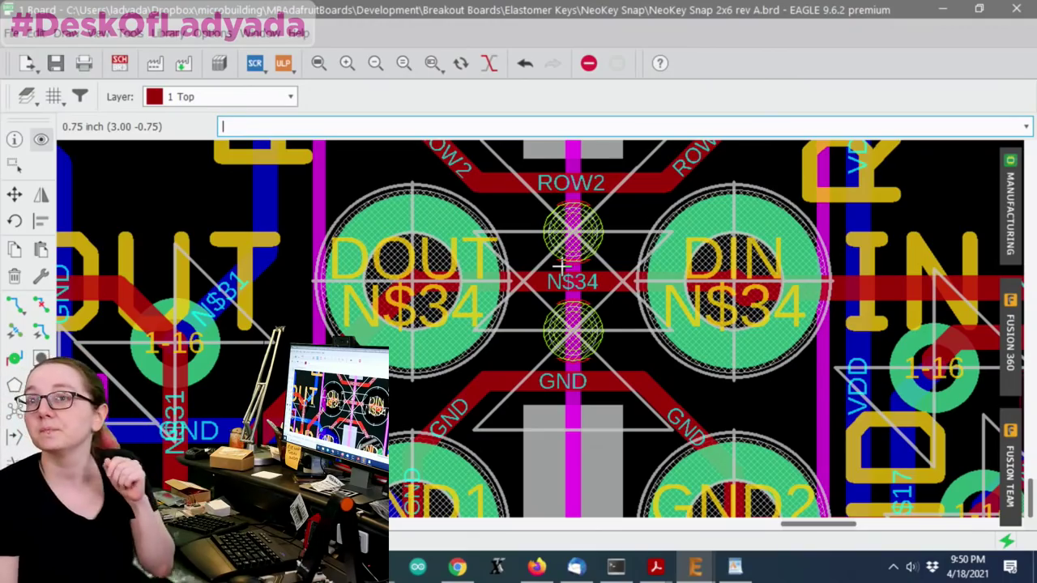
{"action": "scroll", "coordinate": [562, 265], "scroll_direction": "down", "scroll_amount": 6}
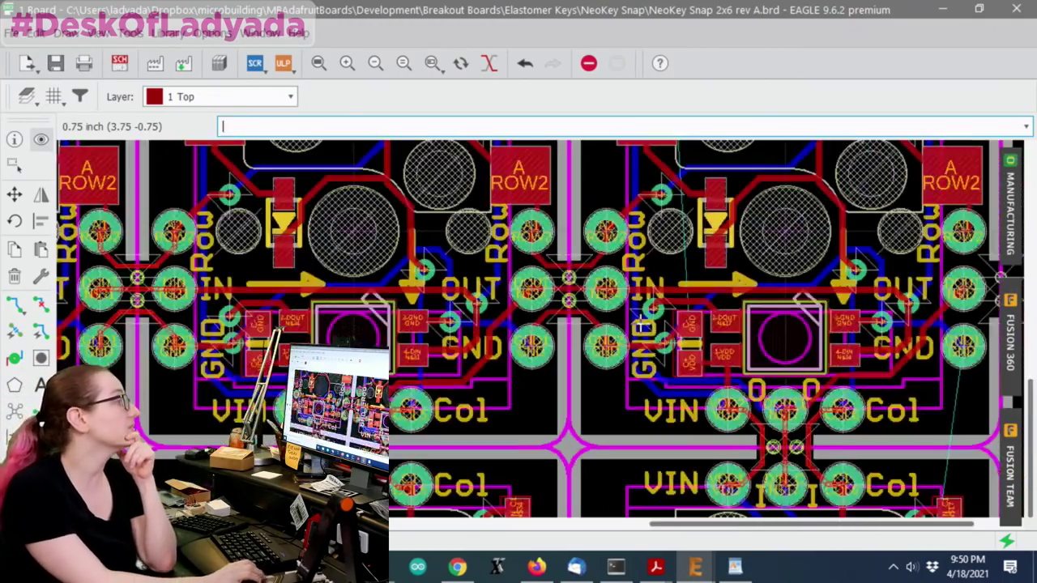
{"action": "scroll", "coordinate": [468, 326], "scroll_direction": "up", "scroll_amount": 5}
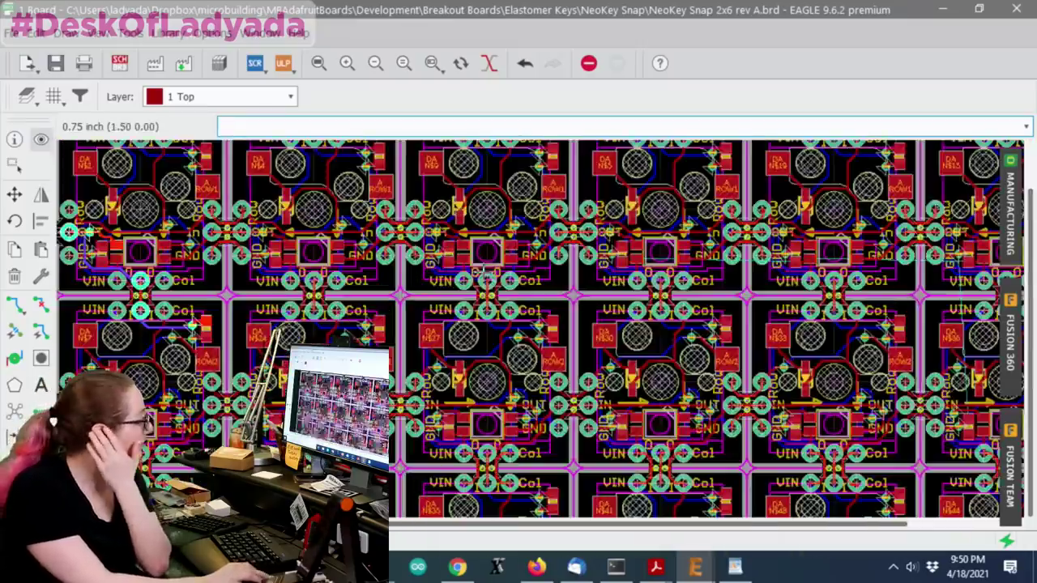
{"action": "scroll", "coordinate": [483, 274], "scroll_direction": "down", "scroll_amount": 4}
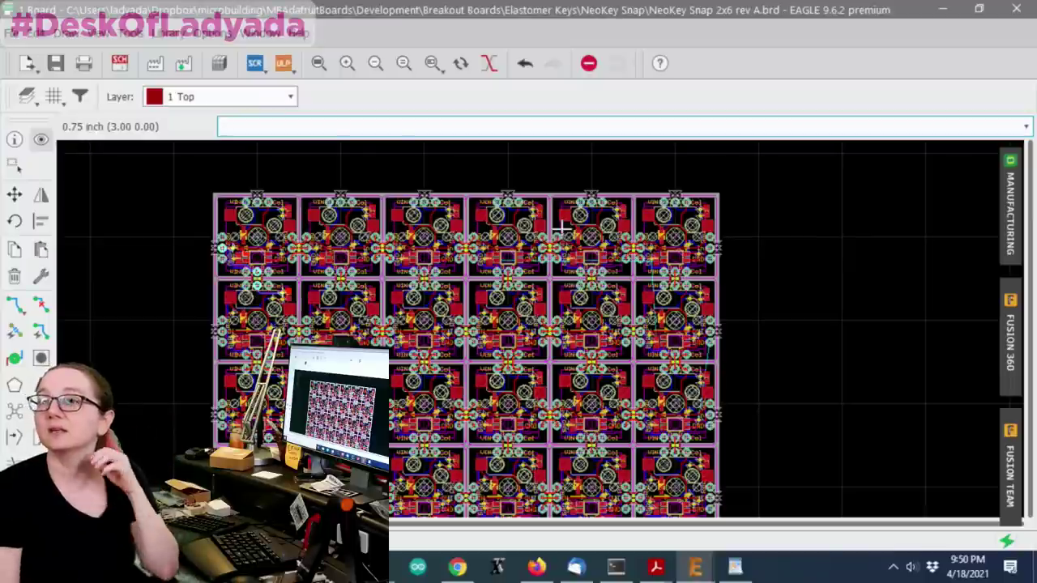
{"action": "scroll", "coordinate": [530, 171], "scroll_direction": "down", "scroll_amount": 2}
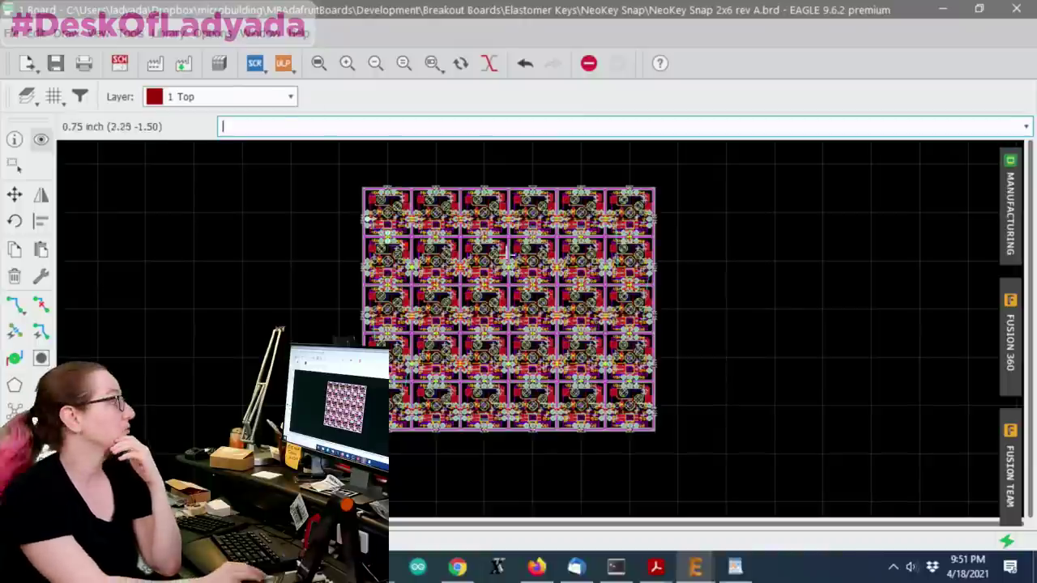
{"action": "scroll", "coordinate": [358, 168], "scroll_direction": "up", "scroll_amount": 2}
{"action": "scroll", "coordinate": [358, 168], "scroll_direction": "down", "scroll_amount": 2}
{"action": "scroll", "coordinate": [358, 168], "scroll_direction": "up", "scroll_amount": 3}
{"action": "scroll", "coordinate": [358, 168], "scroll_direction": "up", "scroll_amount": 3}
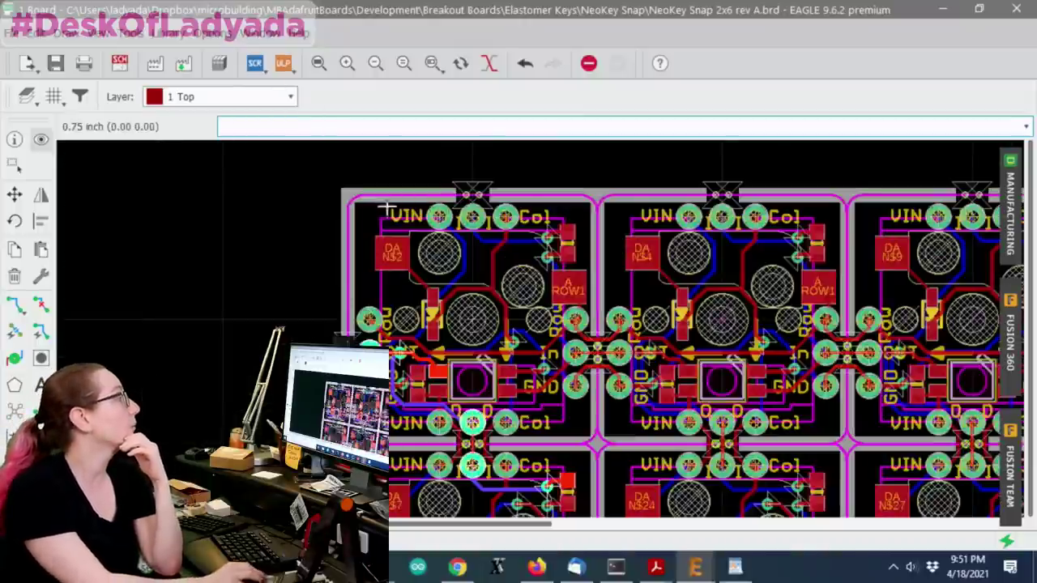
{"action": "scroll", "coordinate": [388, 213], "scroll_direction": "down", "scroll_amount": 1}
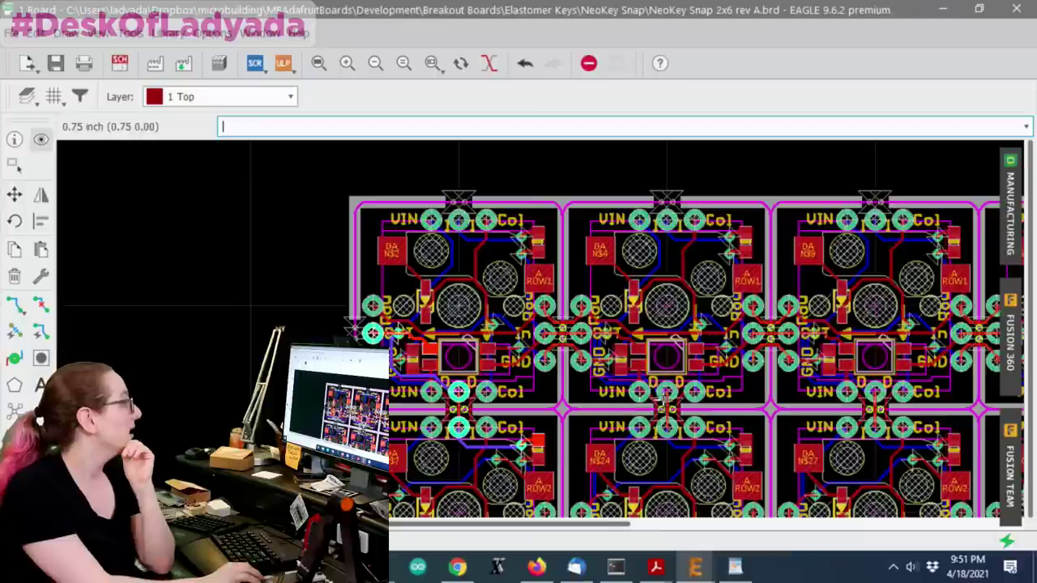
{"action": "scroll", "coordinate": [451, 432], "scroll_direction": "up", "scroll_amount": 3}
{"action": "scroll", "coordinate": [437, 405], "scroll_direction": "down", "scroll_amount": 3}
{"action": "scroll", "coordinate": [420, 369], "scroll_direction": "up", "scroll_amount": 2}
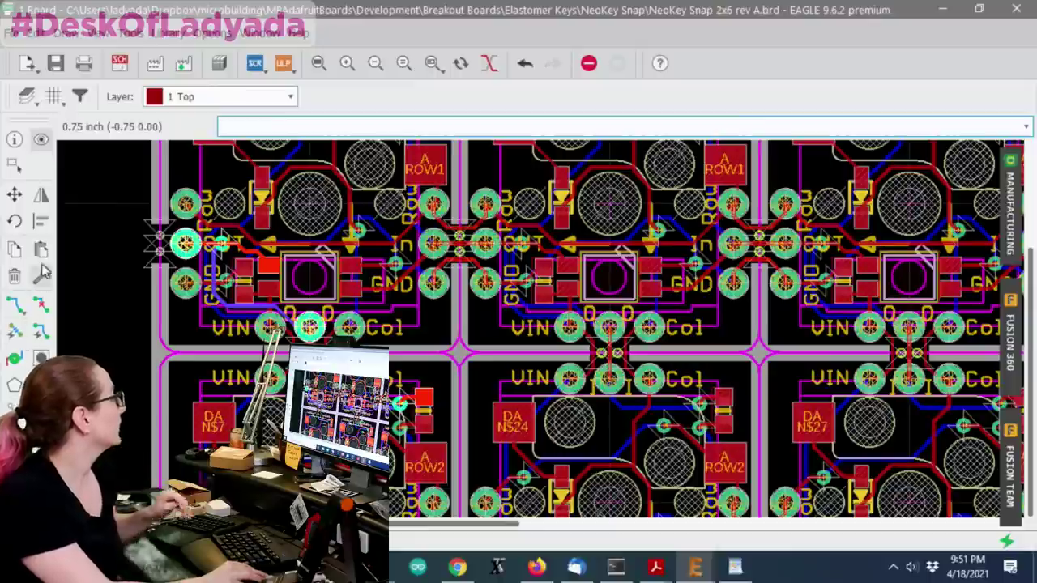
{"action": "mouse_move", "coordinate": [83, 209]}
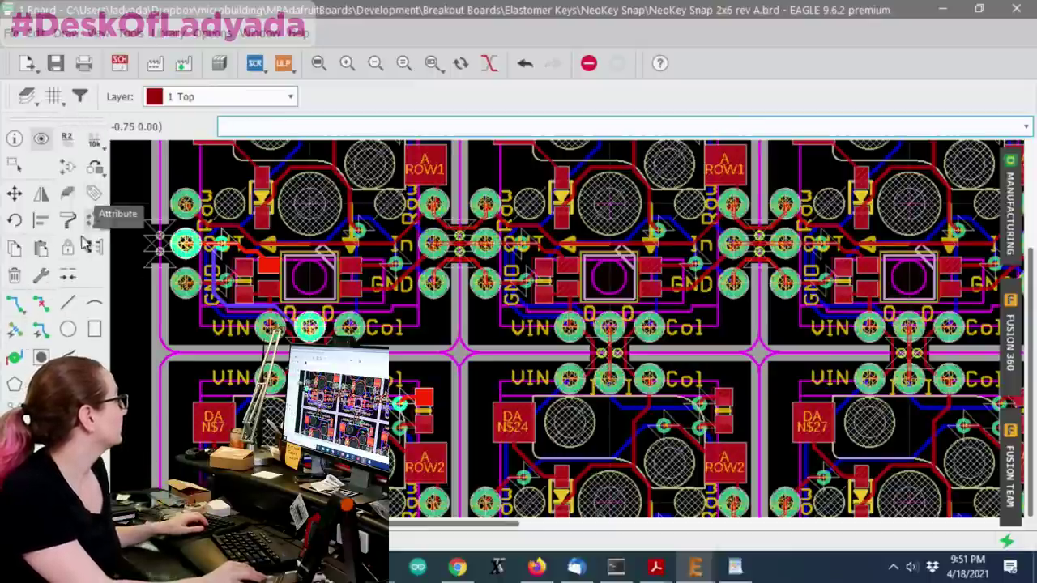
{"action": "left_click", "coordinate": [40, 358]}
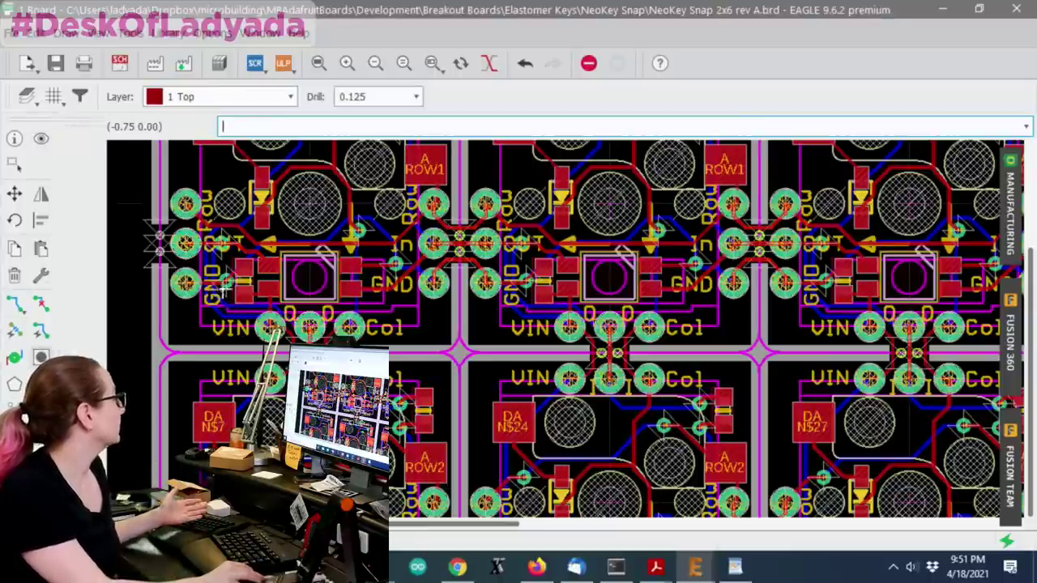
{"action": "left_click", "coordinate": [366, 96]}
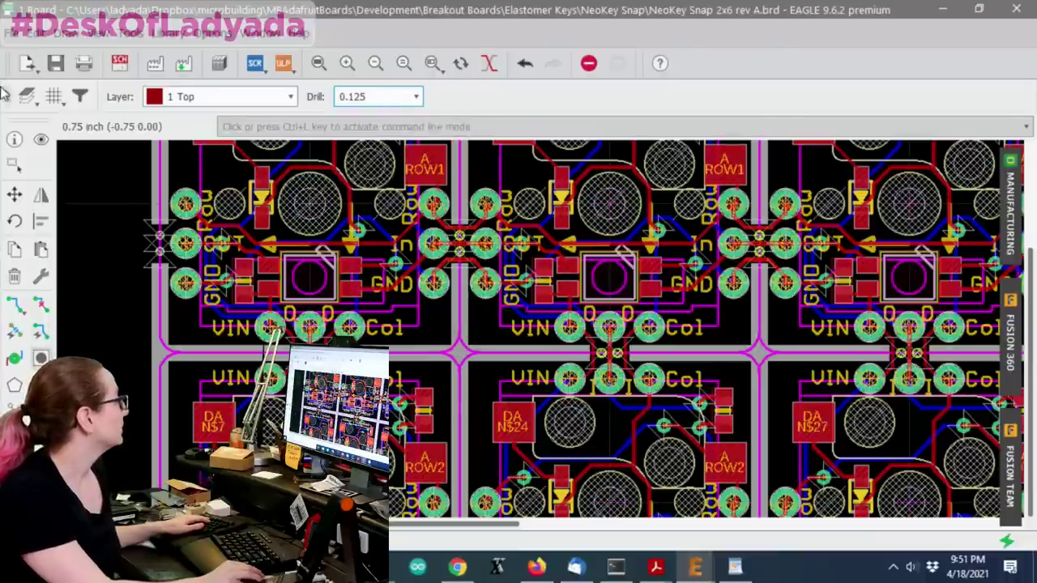
{"action": "left_click", "coordinate": [50, 97]}
{"action": "type", "text": ".005"}
{"action": "key", "text": "Return"}
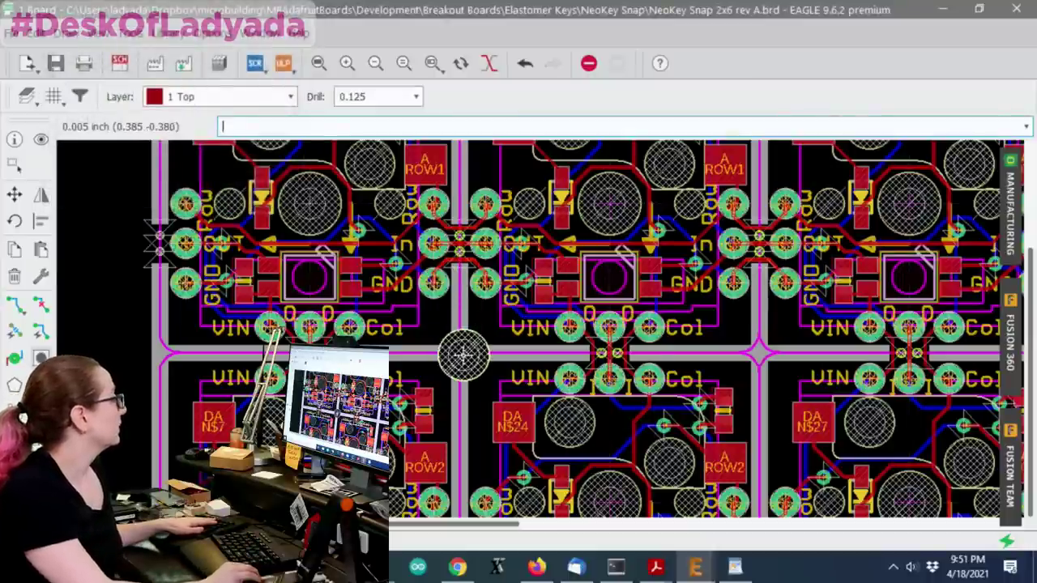
{"action": "scroll", "coordinate": [458, 350], "scroll_direction": "up", "scroll_amount": 2}
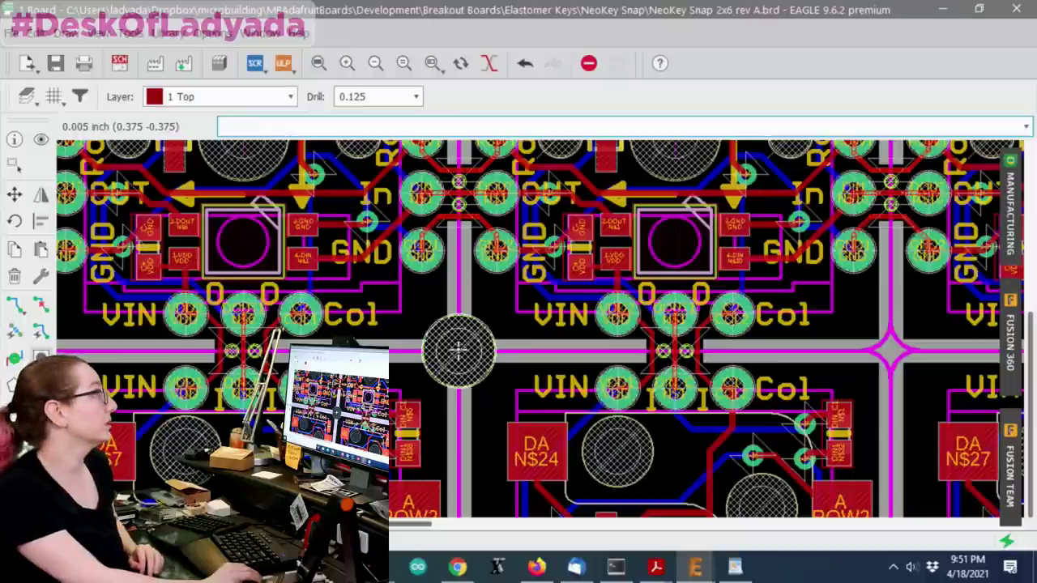
{"action": "scroll", "coordinate": [559, 324], "scroll_direction": "down", "scroll_amount": 2}
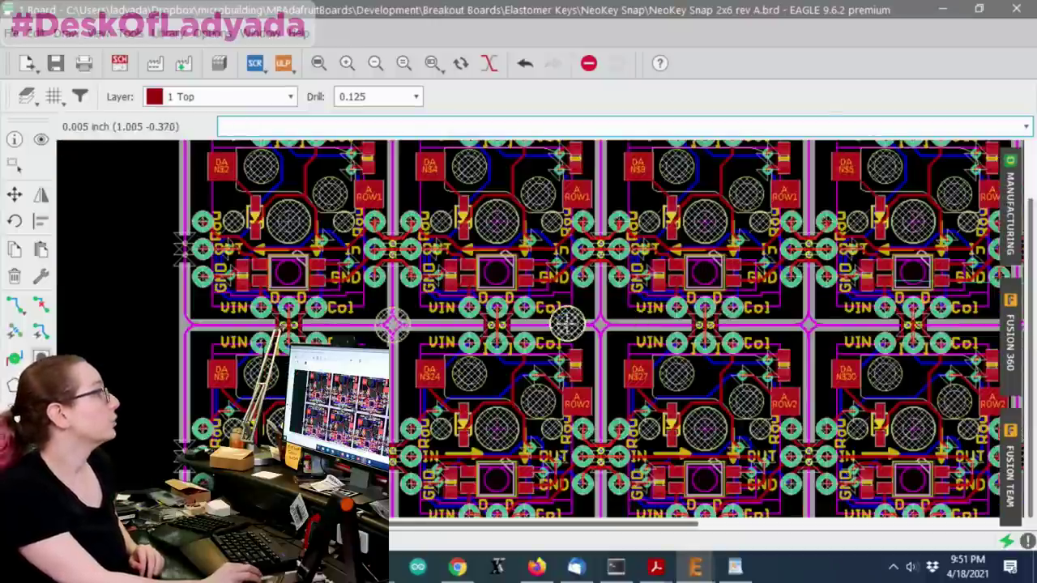
{"action": "scroll", "coordinate": [421, 279], "scroll_direction": "up", "scroll_amount": 2}
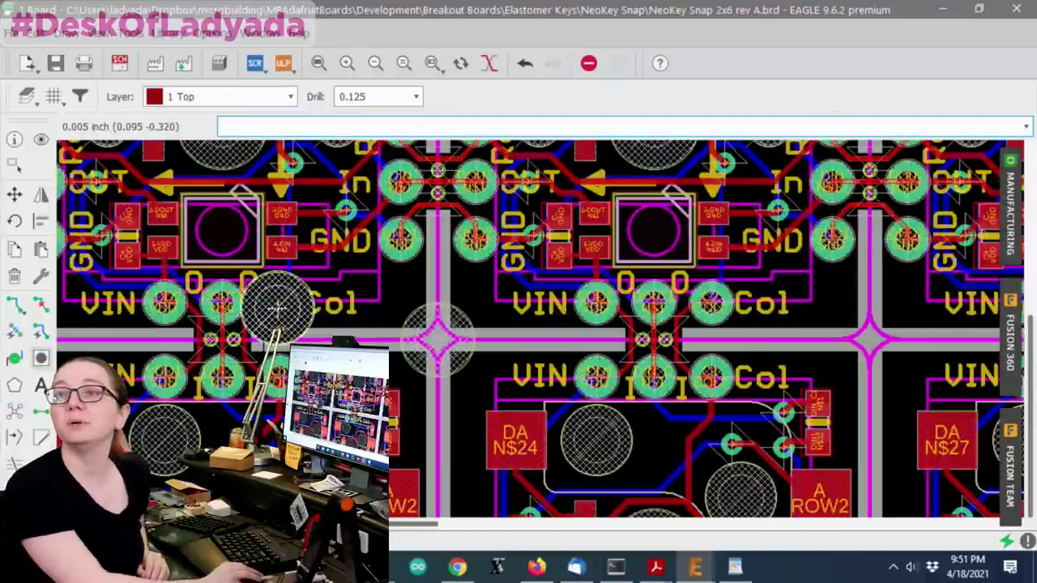
{"action": "scroll", "coordinate": [276, 308], "scroll_direction": "up", "scroll_amount": 1}
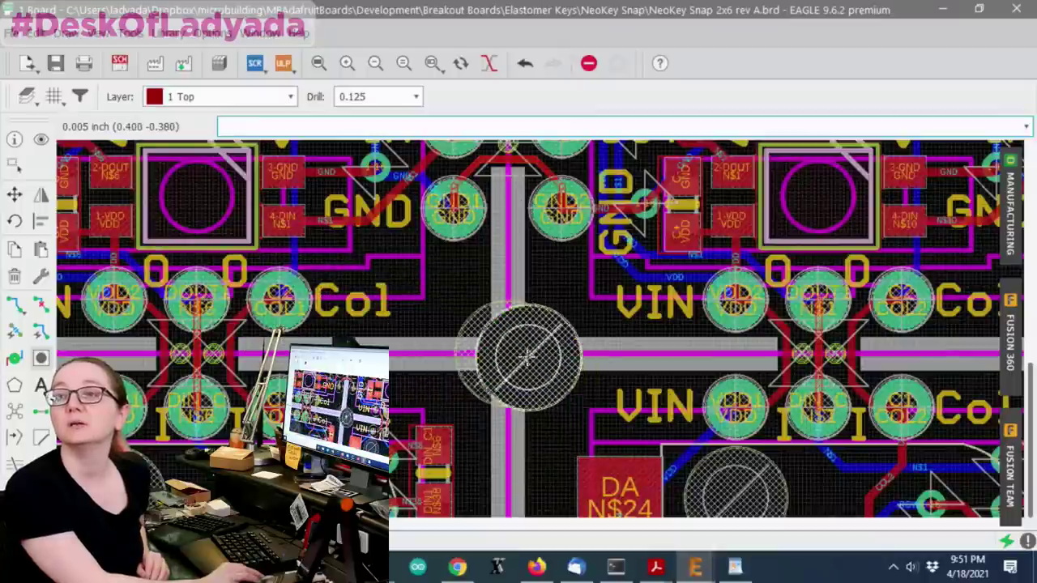
Drag the mounting hole from the four-tile corner junction to its right.
{"action": "left_click_drag", "start_coordinate": [538, 357], "coordinate": [561, 369]}
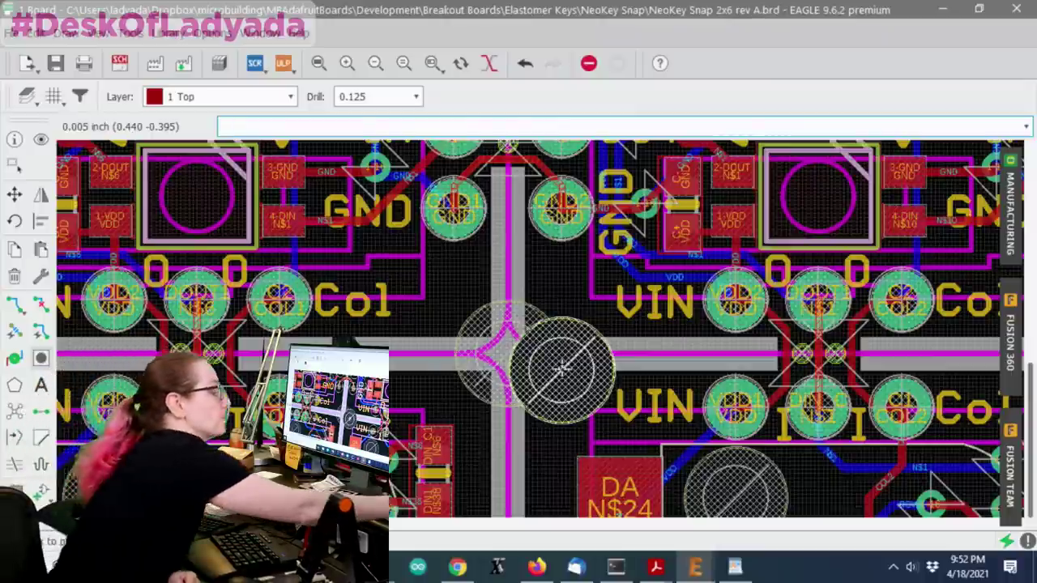
{"action": "left_click_drag", "start_coordinate": [561, 368], "coordinate": [639, 387]}
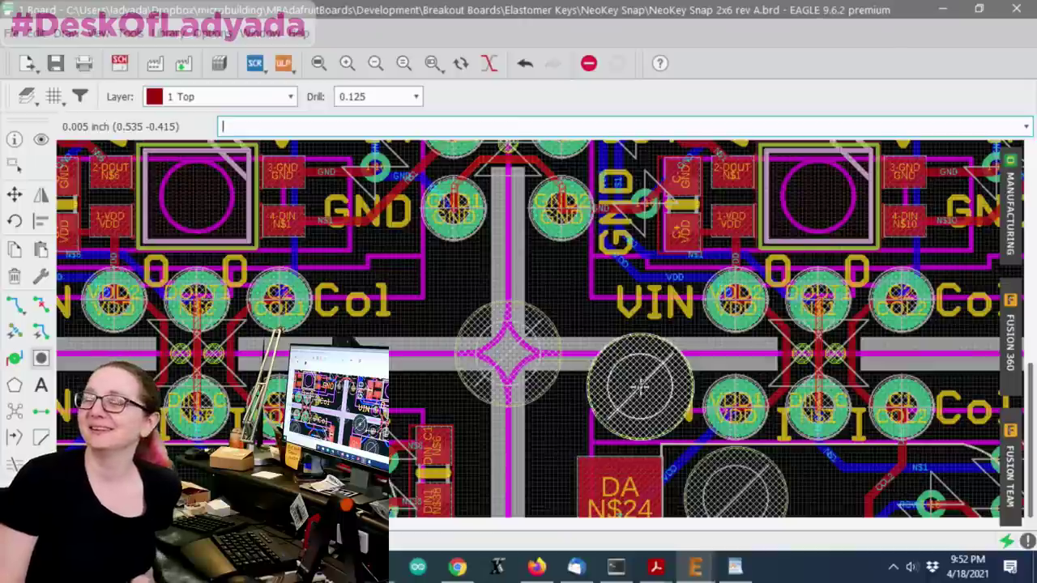
{"action": "scroll", "coordinate": [567, 291], "scroll_direction": "down", "scroll_amount": 5}
{"action": "scroll", "coordinate": [609, 284], "scroll_direction": "down", "scroll_amount": 2}
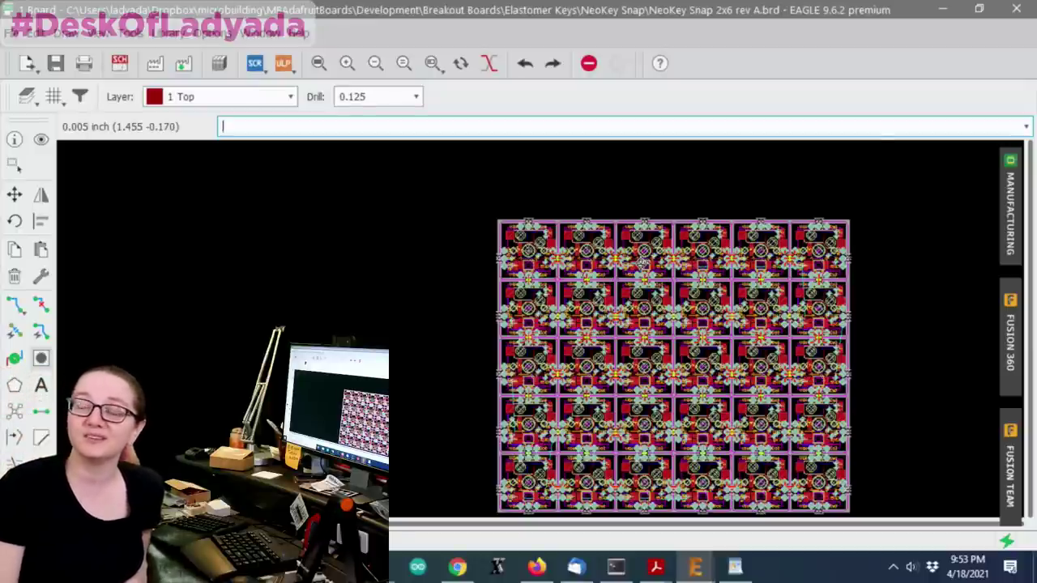
{"action": "scroll", "coordinate": [778, 199], "scroll_direction": "up", "scroll_amount": 2}
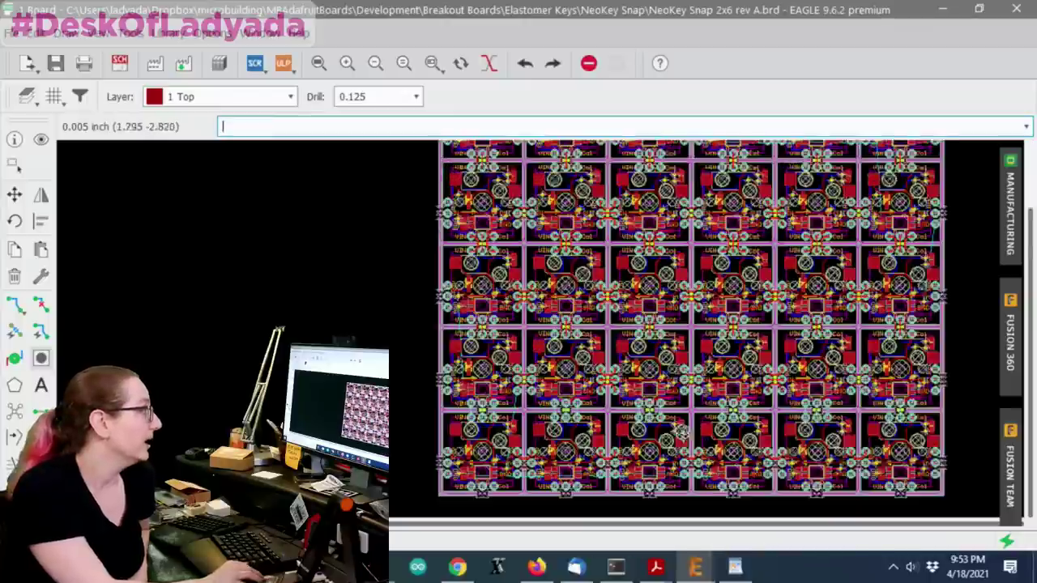
{"action": "scroll", "coordinate": [684, 425], "scroll_direction": "up", "scroll_amount": 3}
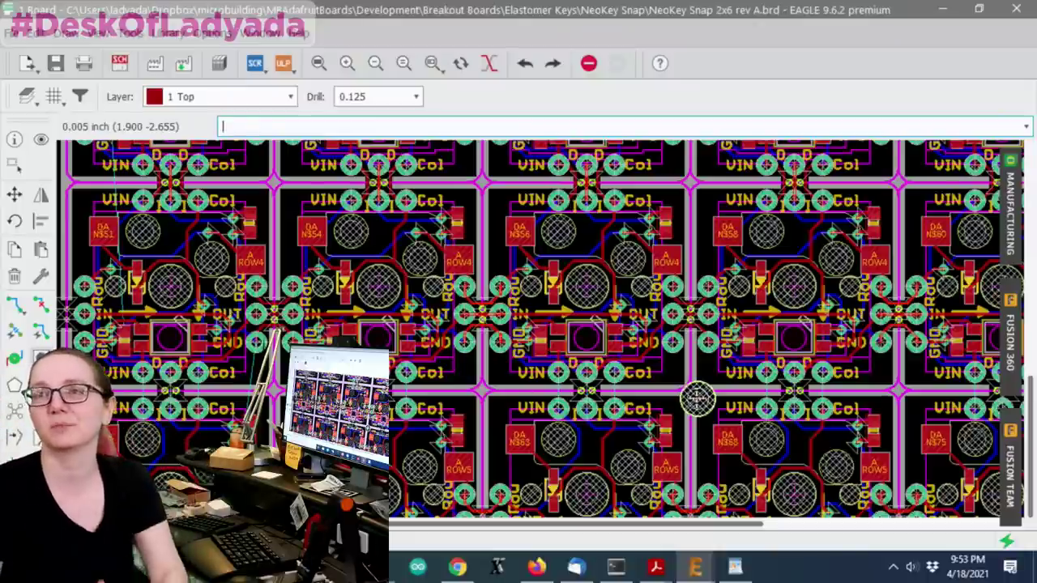
{"action": "scroll", "coordinate": [696, 399], "scroll_direction": "down", "scroll_amount": 5}
{"action": "scroll", "coordinate": [721, 373], "scroll_direction": "down", "scroll_amount": 2}
{"action": "scroll", "coordinate": [713, 397], "scroll_direction": "up", "scroll_amount": 6}
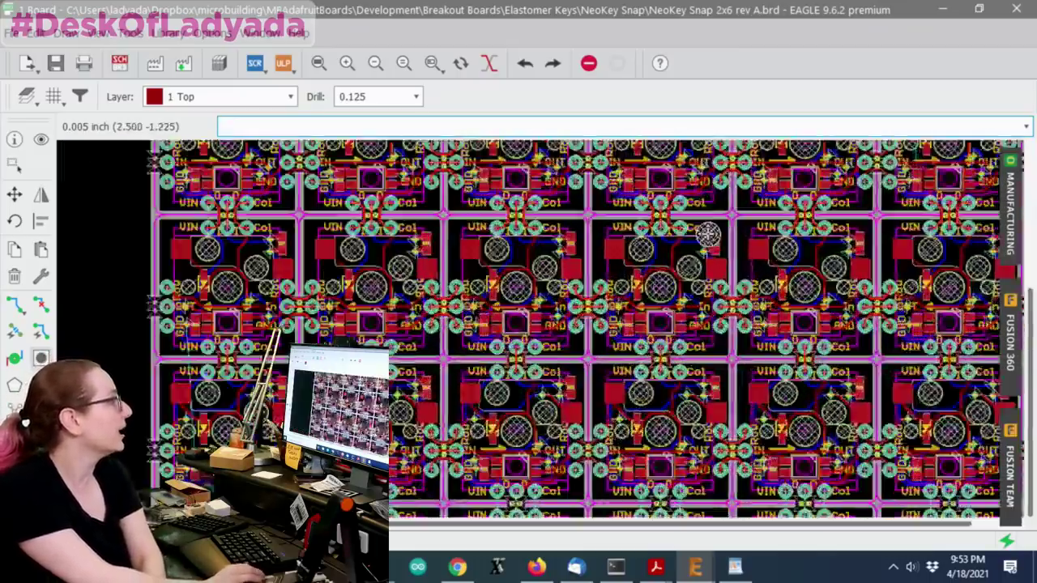
{"action": "scroll", "coordinate": [655, 378], "scroll_direction": "down", "scroll_amount": 4}
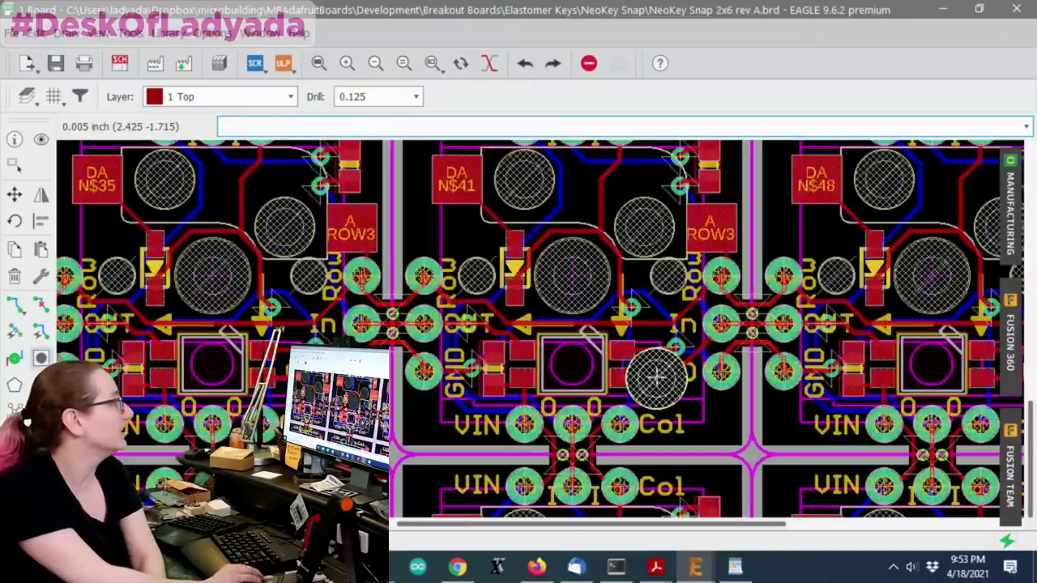
{"action": "scroll", "coordinate": [626, 253], "scroll_direction": "up", "scroll_amount": 2}
{"action": "scroll", "coordinate": [648, 194], "scroll_direction": "down", "scroll_amount": 2}
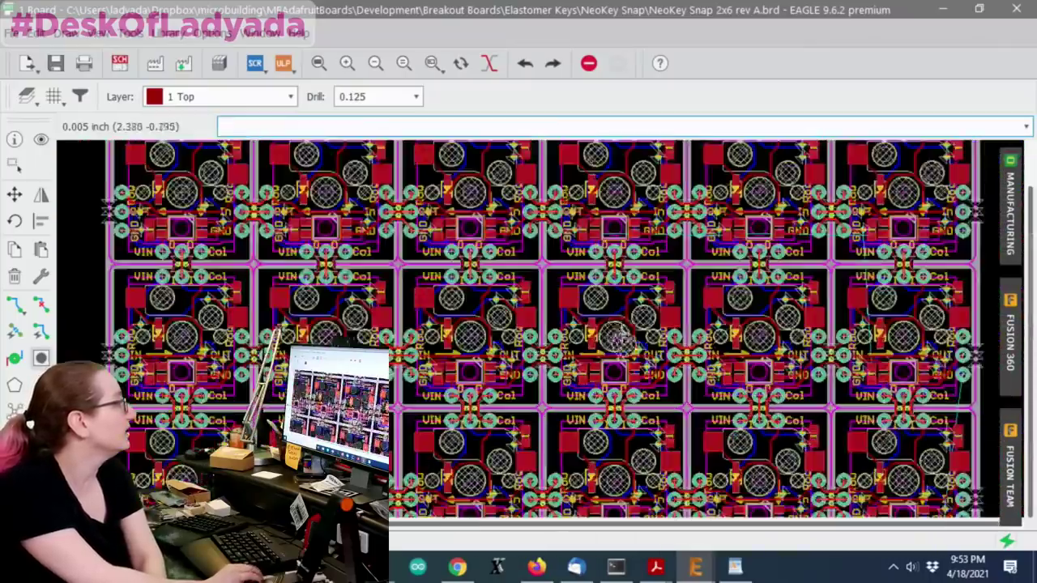
{"action": "scroll", "coordinate": [620, 202], "scroll_direction": "up", "scroll_amount": 4}
Hide the tStop, bStop, tCream, tKeepout, Top, Bottom and Vias layers from the used-layers list.
{"action": "left_click", "coordinate": [27, 97]}
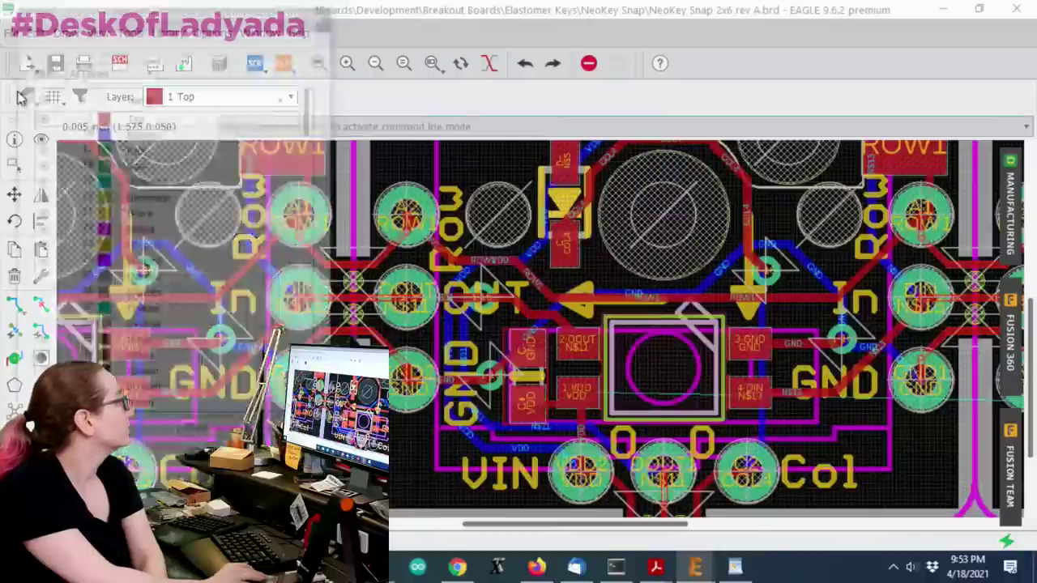
{"action": "left_click", "coordinate": [104, 68]}
{"action": "left_click", "coordinate": [92, 95]}
{"action": "left_click", "coordinate": [41, 293]}
{"action": "left_click", "coordinate": [40, 309]}
{"action": "left_click", "coordinate": [40, 326]}
{"action": "left_click", "coordinate": [40, 342]}
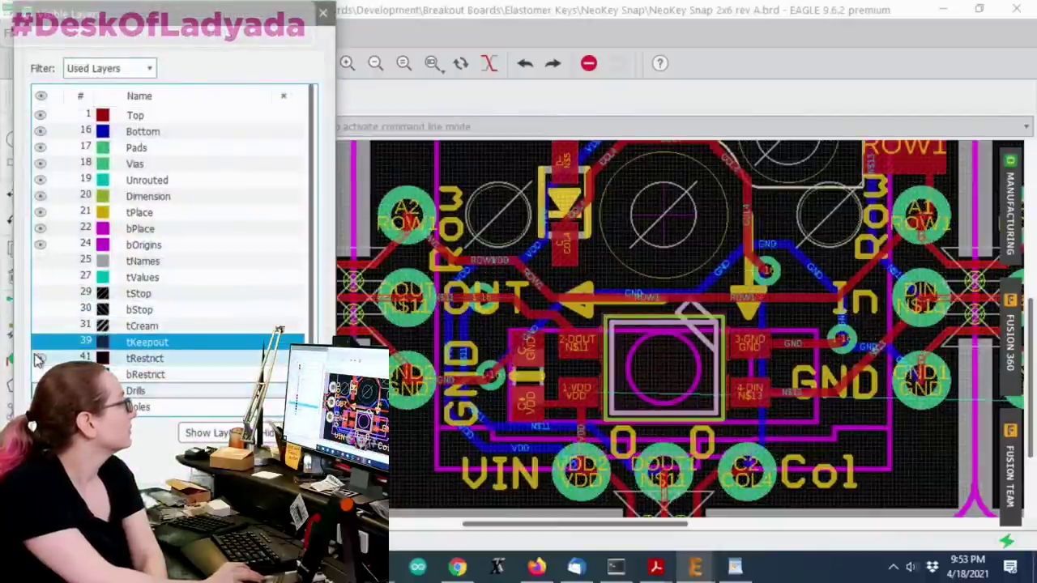
{"action": "left_click", "coordinate": [39, 131]}
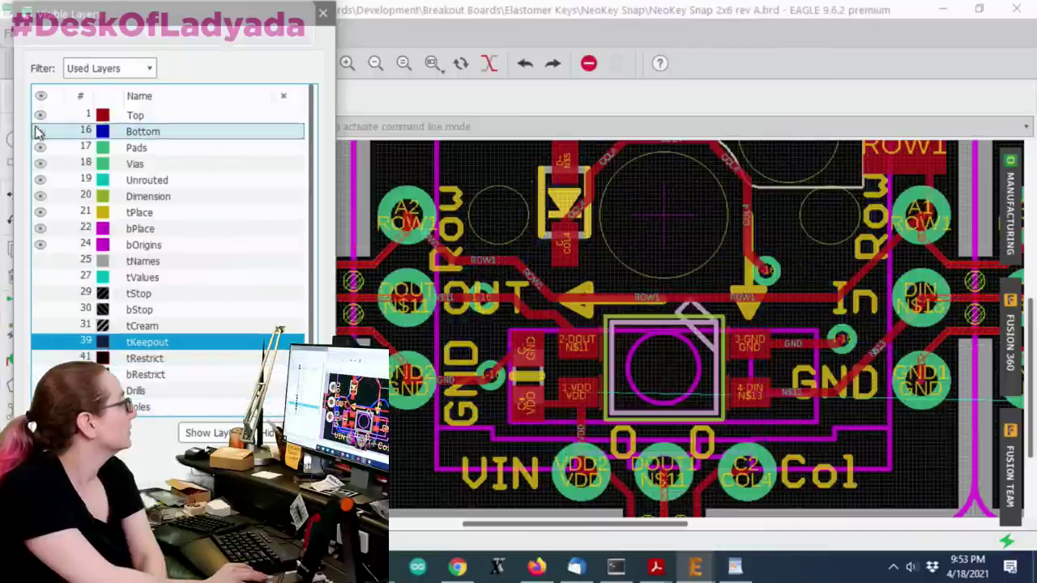
{"action": "left_click", "coordinate": [39, 115]}
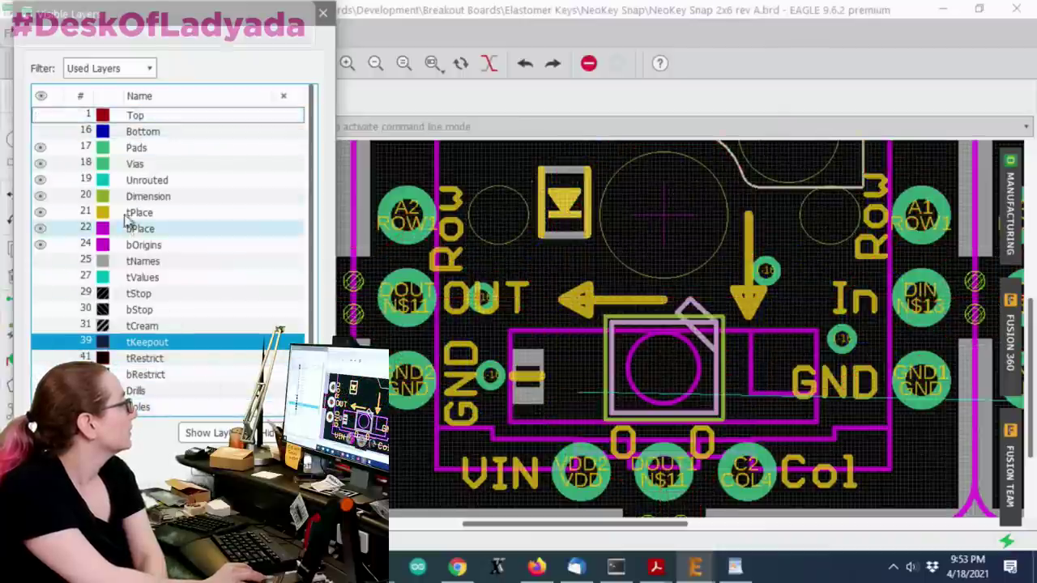
{"action": "left_click", "coordinate": [41, 164]}
{"action": "key", "text": "Escape"}
Select the Move tool and zoom around the tiles' VIN, Col, GND, OUT and In pads.
{"action": "scroll", "coordinate": [656, 294], "scroll_direction": "down", "scroll_amount": 5}
{"action": "scroll", "coordinate": [705, 379], "scroll_direction": "up", "scroll_amount": 2}
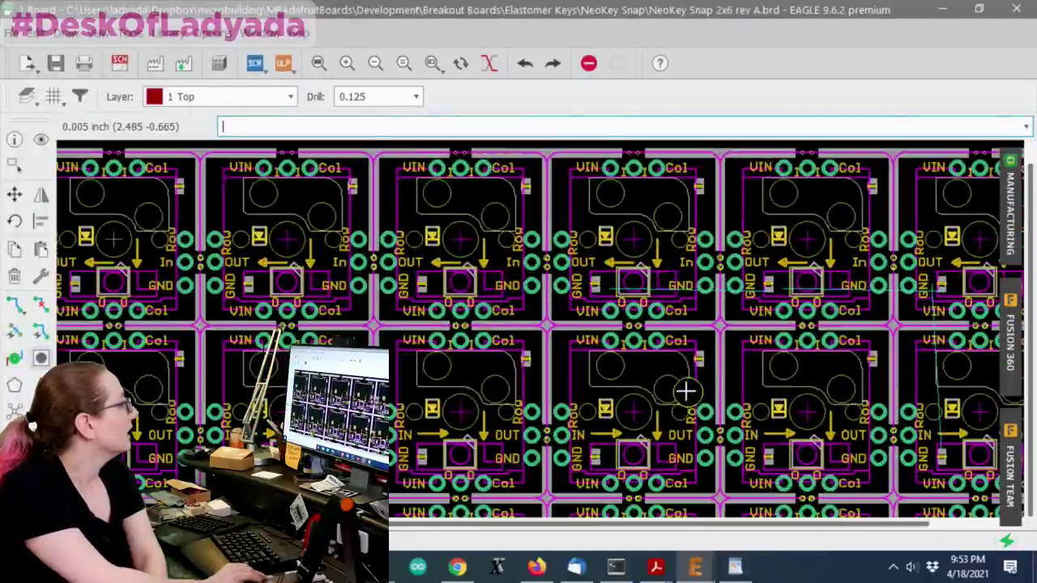
{"action": "left_click", "coordinate": [15, 195]}
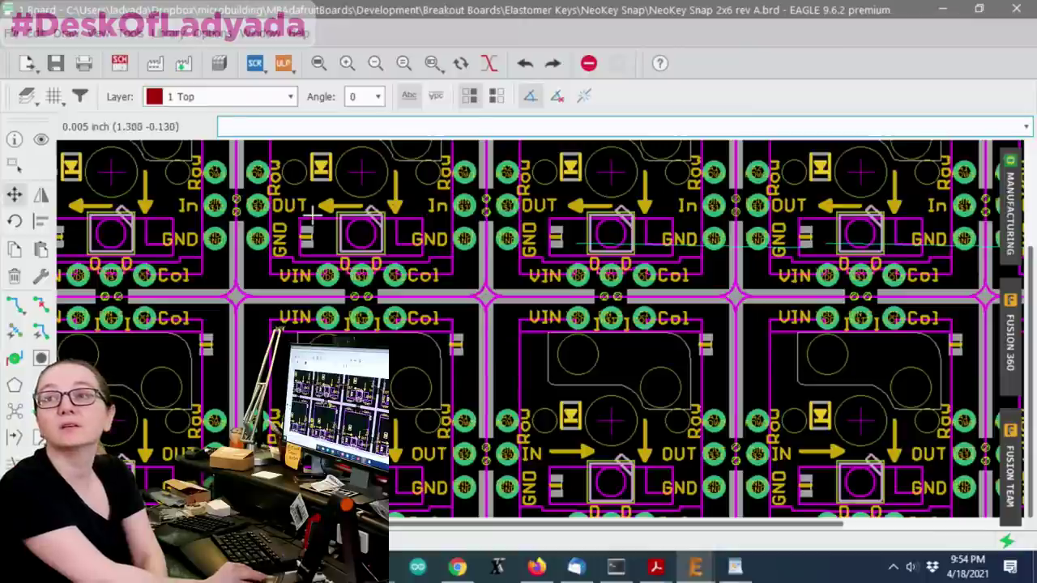
{"action": "scroll", "coordinate": [447, 224], "scroll_direction": "down", "scroll_amount": 1}
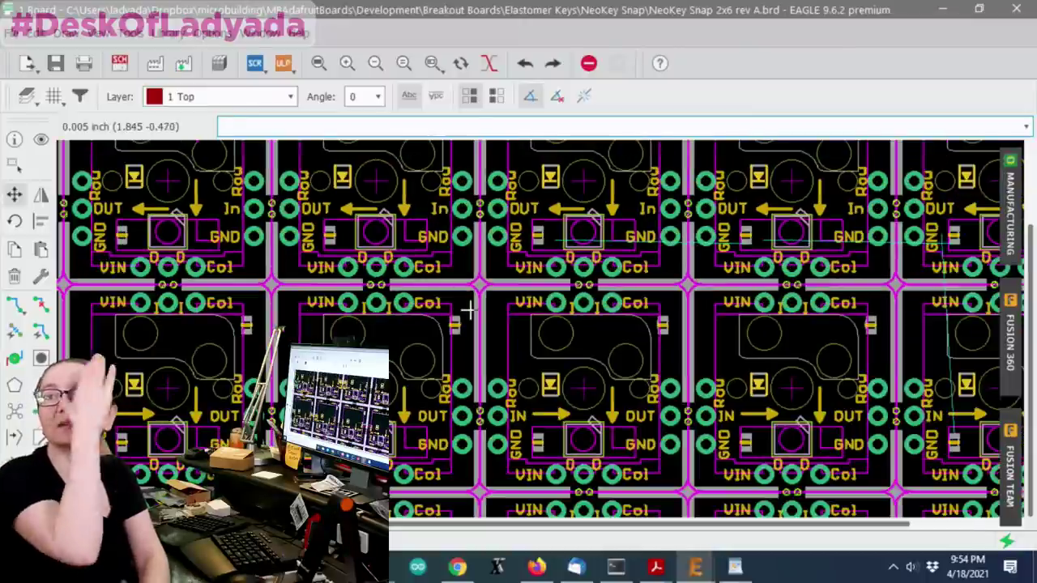
{"action": "scroll", "coordinate": [486, 344], "scroll_direction": "down", "scroll_amount": 2}
{"action": "scroll", "coordinate": [486, 344], "scroll_direction": "up", "scroll_amount": 3}
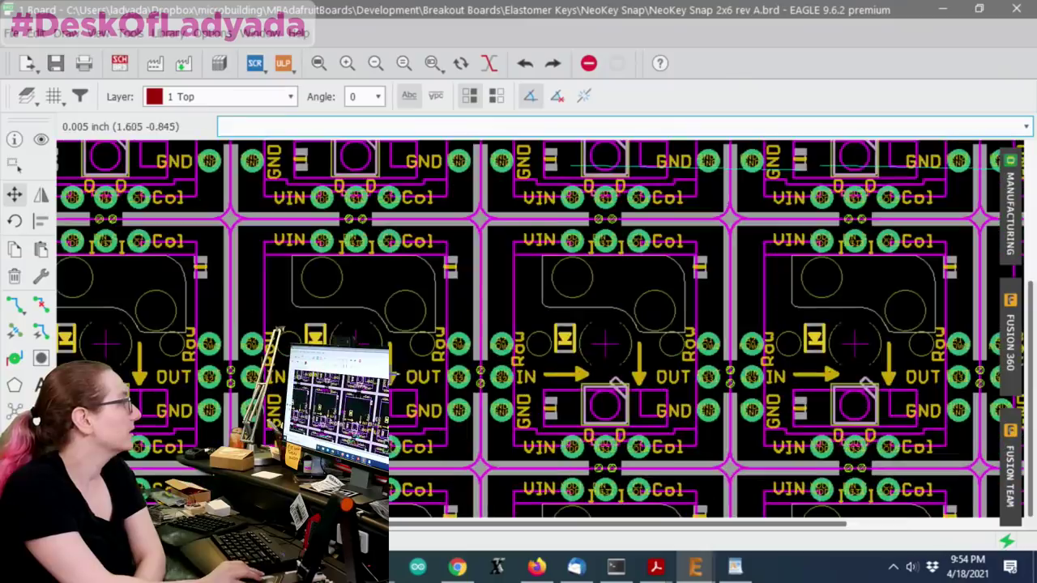
{"action": "scroll", "coordinate": [759, 279], "scroll_direction": "down", "scroll_amount": 4}
{"action": "scroll", "coordinate": [759, 280], "scroll_direction": "up", "scroll_amount": 5}
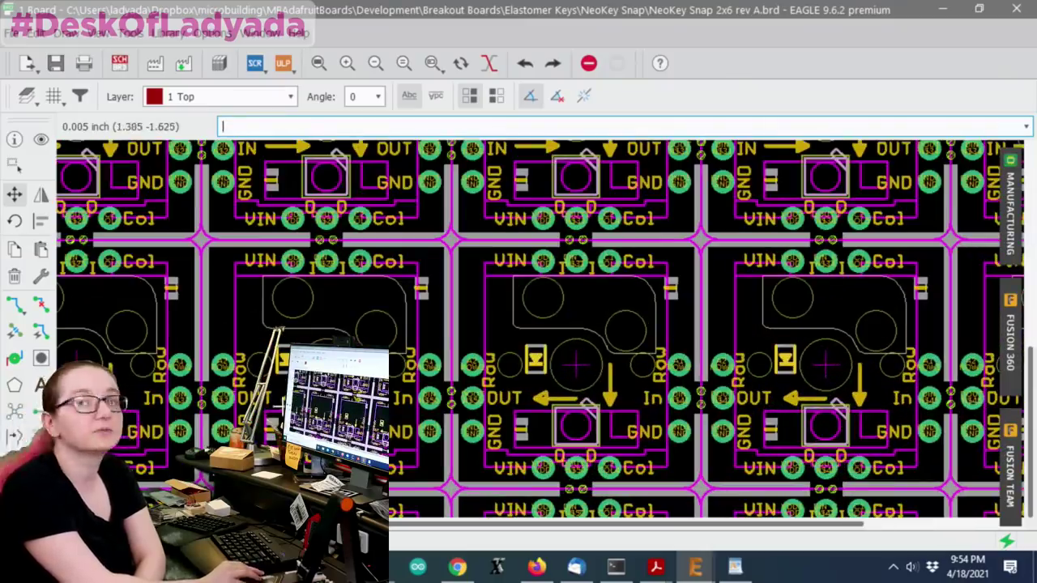
{"action": "scroll", "coordinate": [569, 294], "scroll_direction": "down", "scroll_amount": 4}
{"action": "scroll", "coordinate": [575, 381], "scroll_direction": "up", "scroll_amount": 2}
{"action": "scroll", "coordinate": [573, 381], "scroll_direction": "up", "scroll_amount": 5}
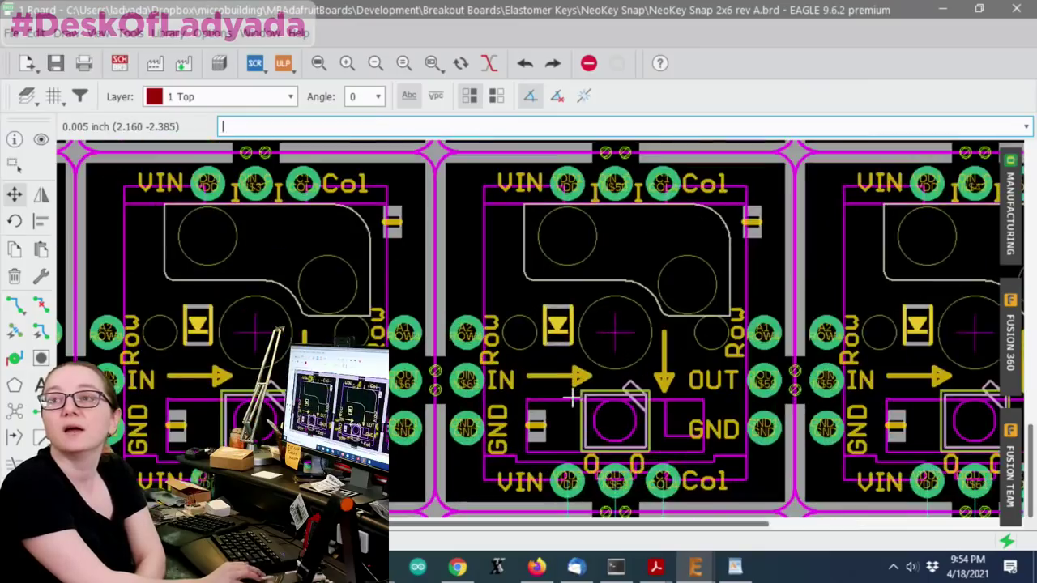
{"action": "scroll", "coordinate": [645, 348], "scroll_direction": "down", "scroll_amount": 2}
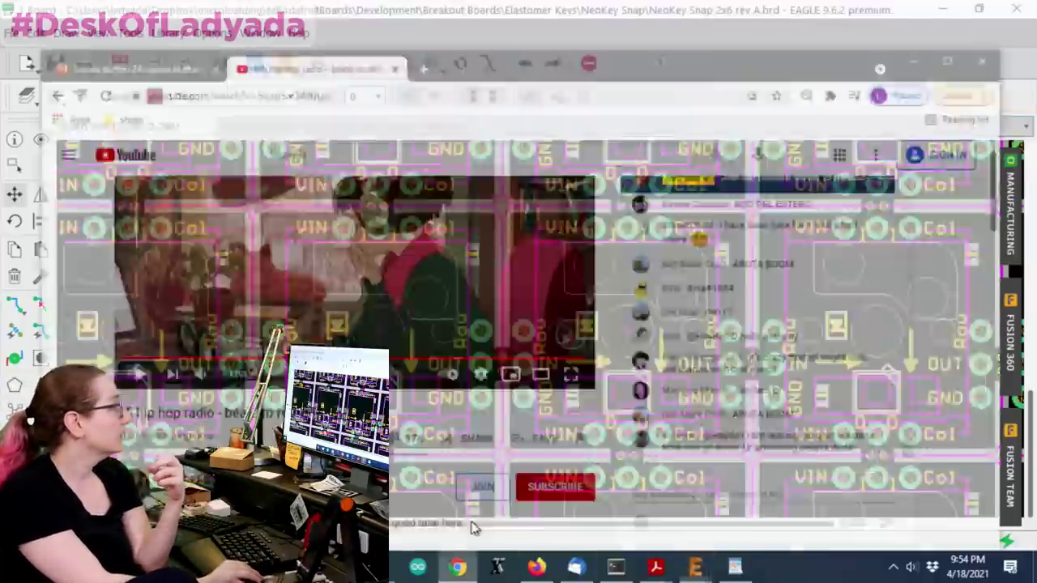
In Firefox's 'ortholinear keyboard' Google Images results, preview the $159.00 RGB75 Ortholinear Mechanical Keyboard.
{"action": "left_click", "coordinate": [457, 567]}
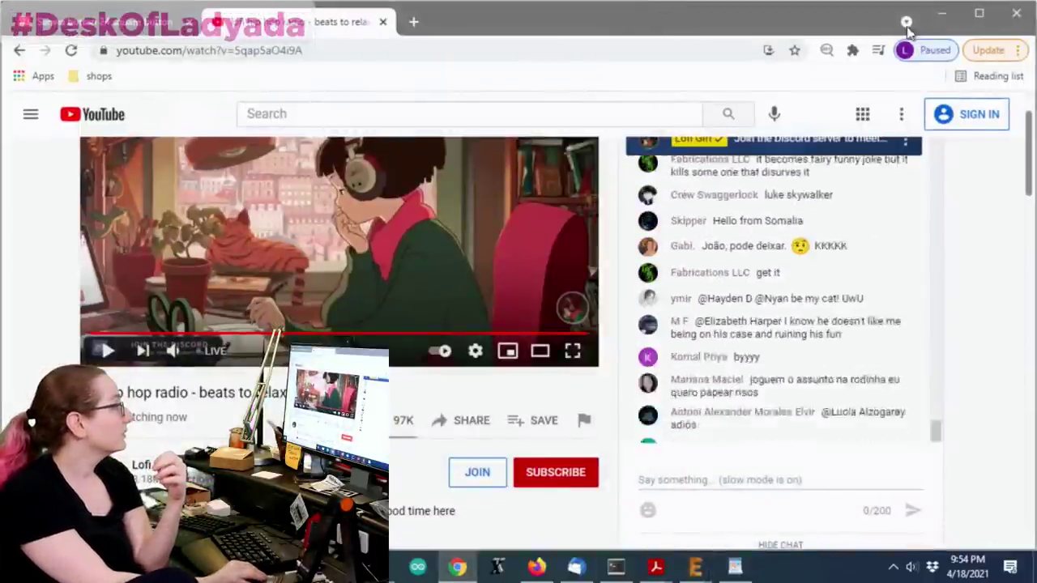
{"action": "left_click", "coordinate": [942, 14]}
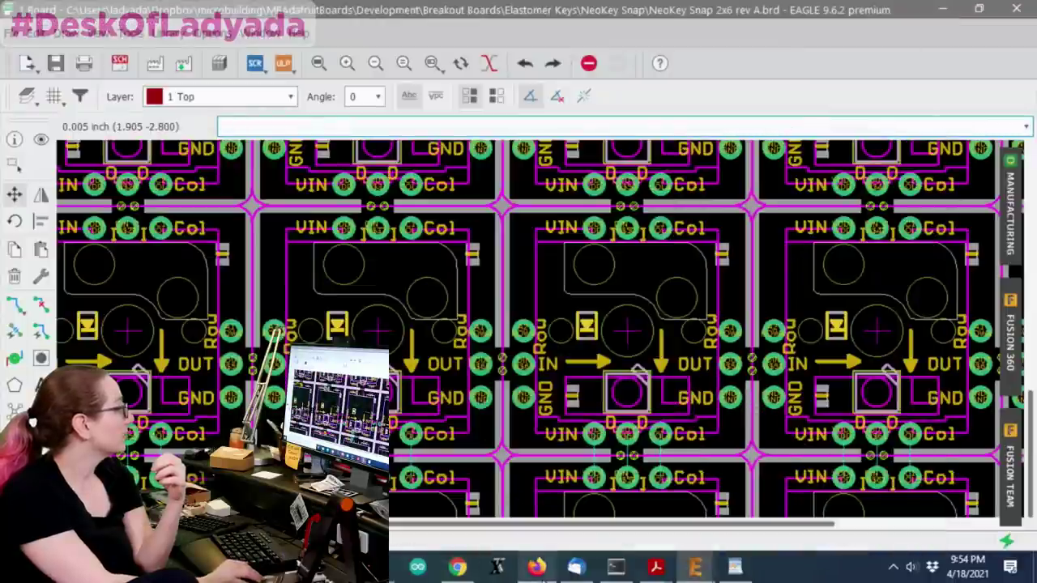
{"action": "left_click", "coordinate": [536, 567]}
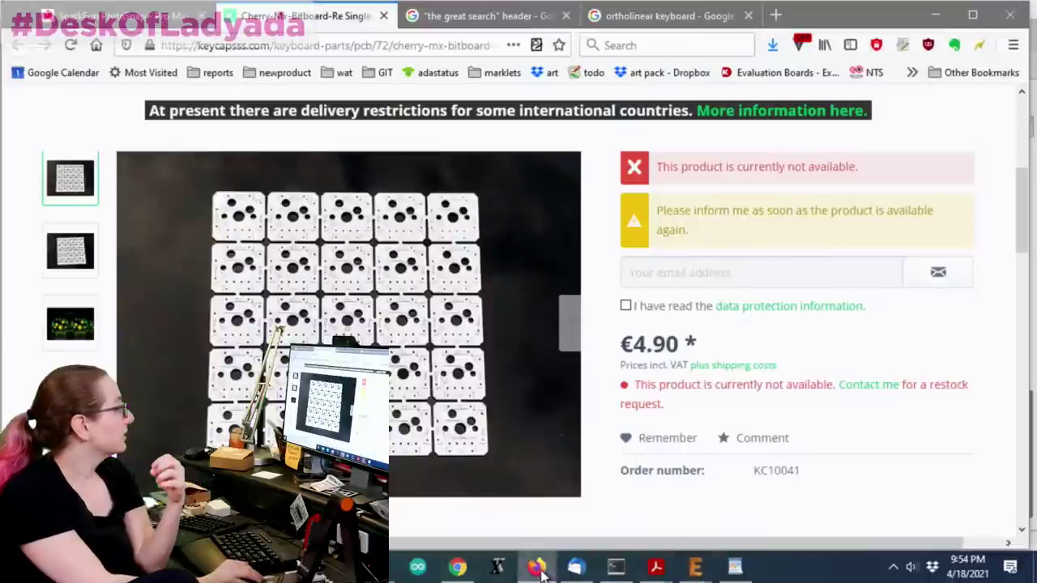
{"action": "left_click", "coordinate": [672, 12]}
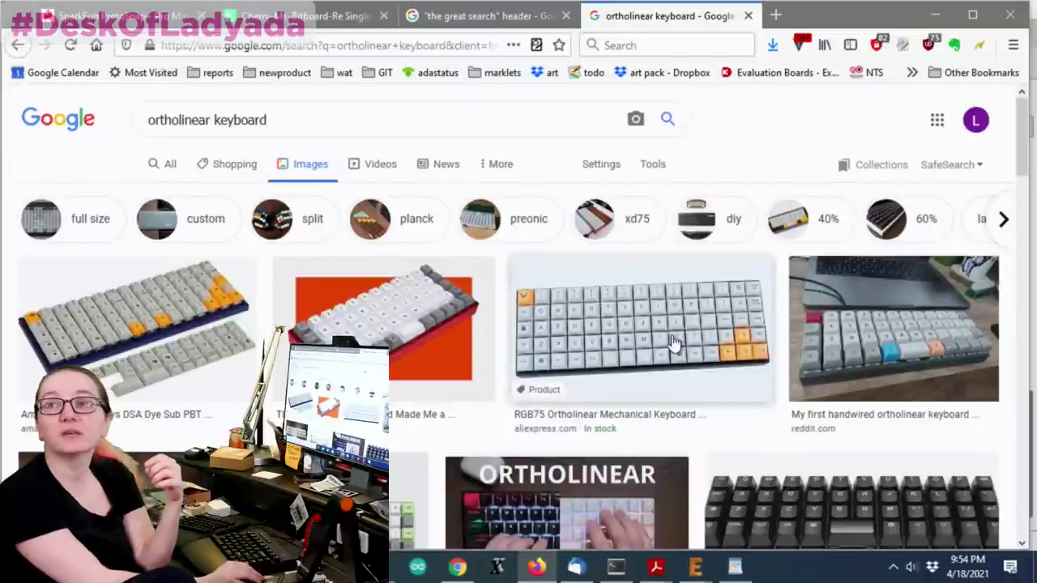
{"action": "left_click", "coordinate": [672, 342]}
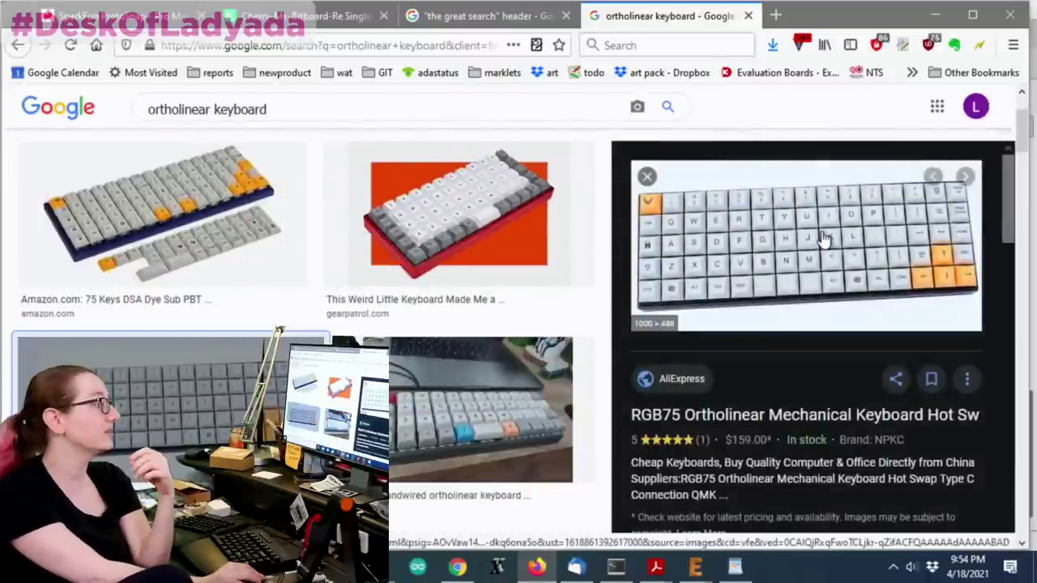
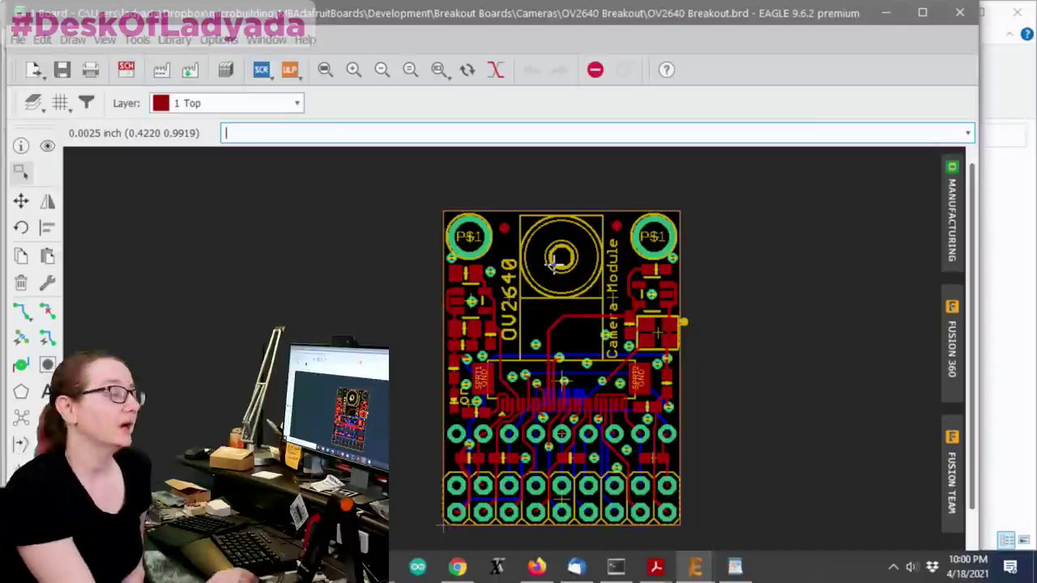
Scroll through the loaded DigiKey Electronics home page, leaving the All Products search box empty.
{"action": "scroll", "coordinate": [685, 203], "scroll_direction": "down", "scroll_amount": 1}
{"action": "scroll", "coordinate": [620, 444], "scroll_direction": "up", "scroll_amount": 2}
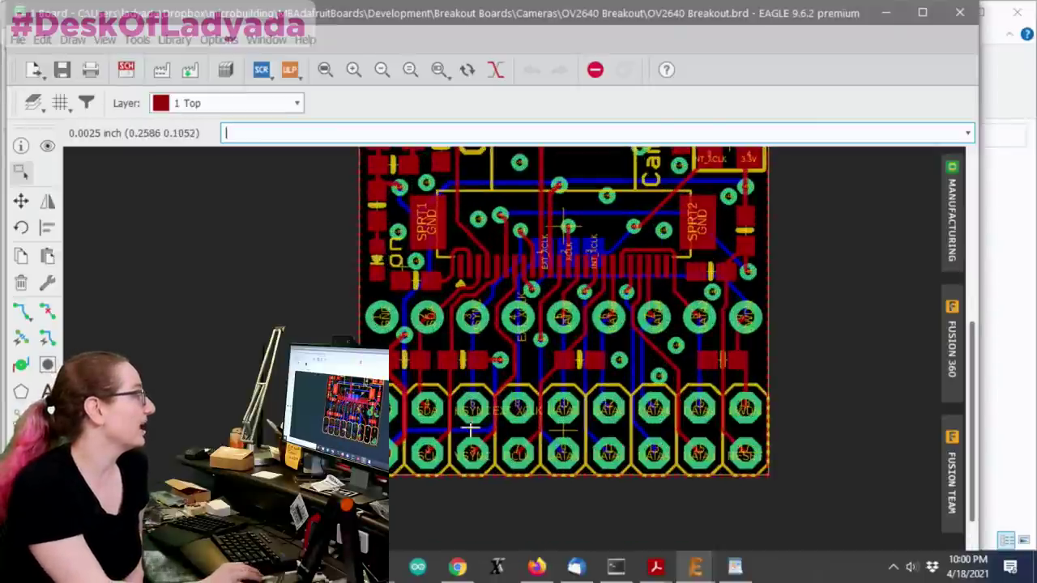
{"action": "scroll", "coordinate": [497, 420], "scroll_direction": "up", "scroll_amount": 2}
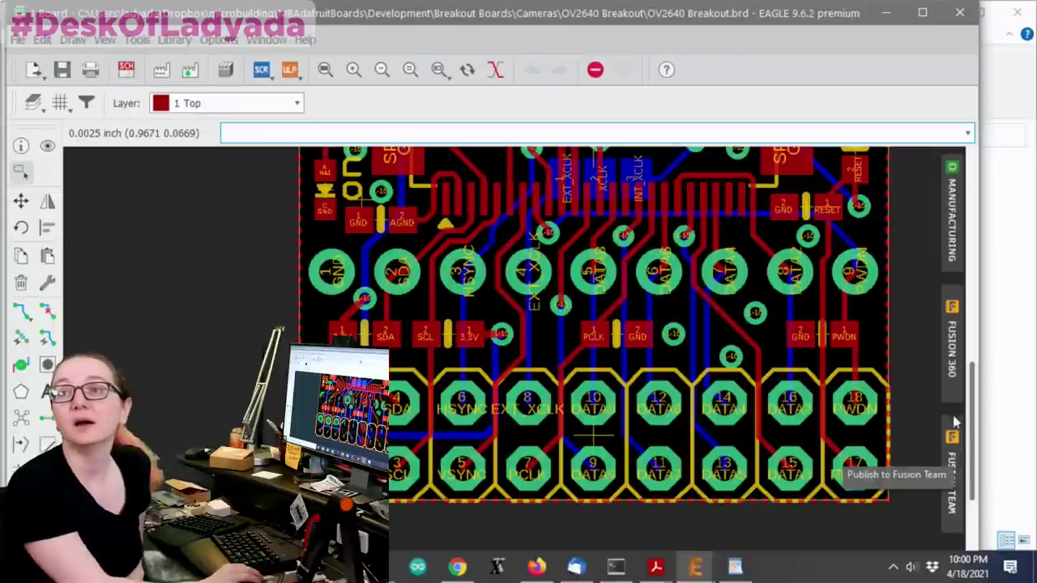
{"action": "scroll", "coordinate": [905, 461], "scroll_direction": "down", "scroll_amount": 1}
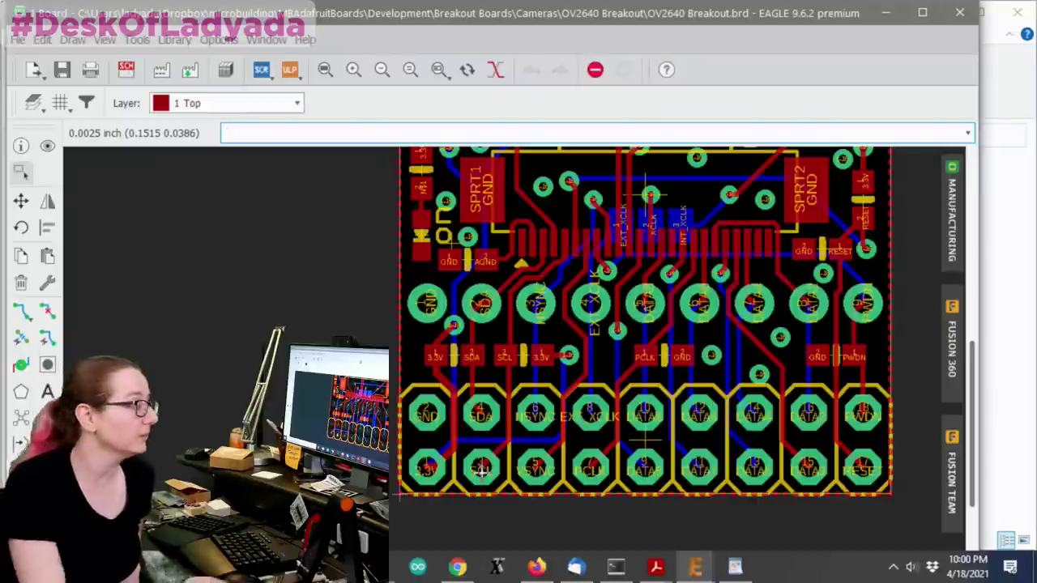
{"action": "scroll", "coordinate": [618, 437], "scroll_direction": "down", "scroll_amount": 1}
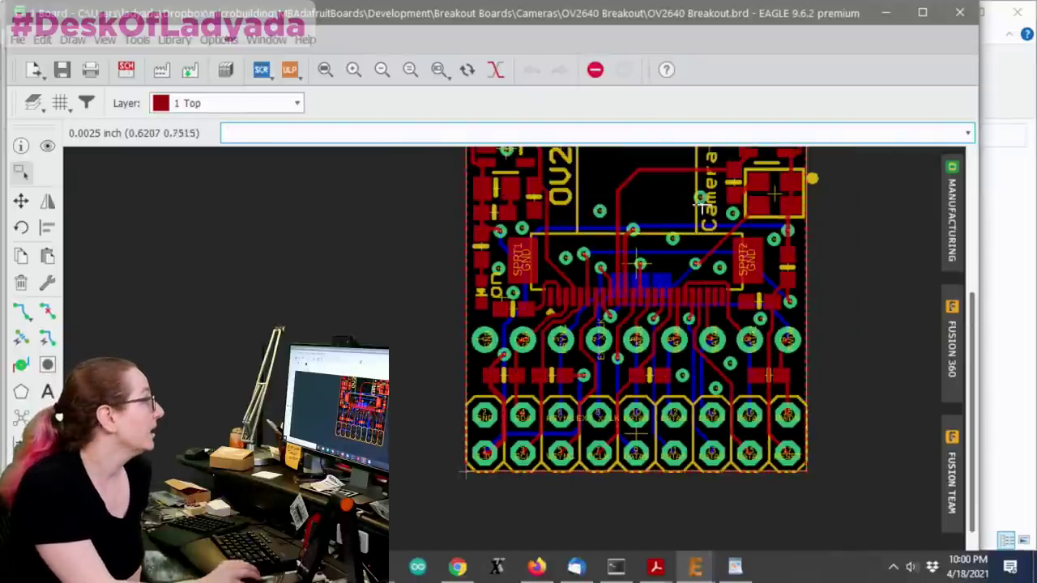
{"action": "scroll", "coordinate": [782, 202], "scroll_direction": "down", "scroll_amount": 1}
{"action": "scroll", "coordinate": [776, 253], "scroll_direction": "up", "scroll_amount": 2}
{"action": "scroll", "coordinate": [756, 301], "scroll_direction": "up", "scroll_amount": 2}
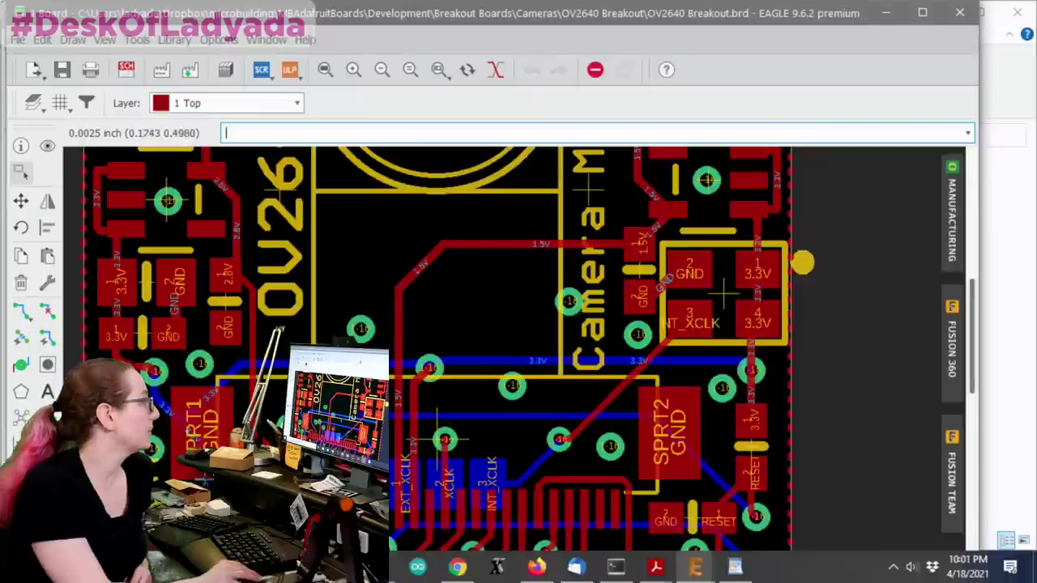
{"action": "scroll", "coordinate": [526, 334], "scroll_direction": "down", "scroll_amount": 3}
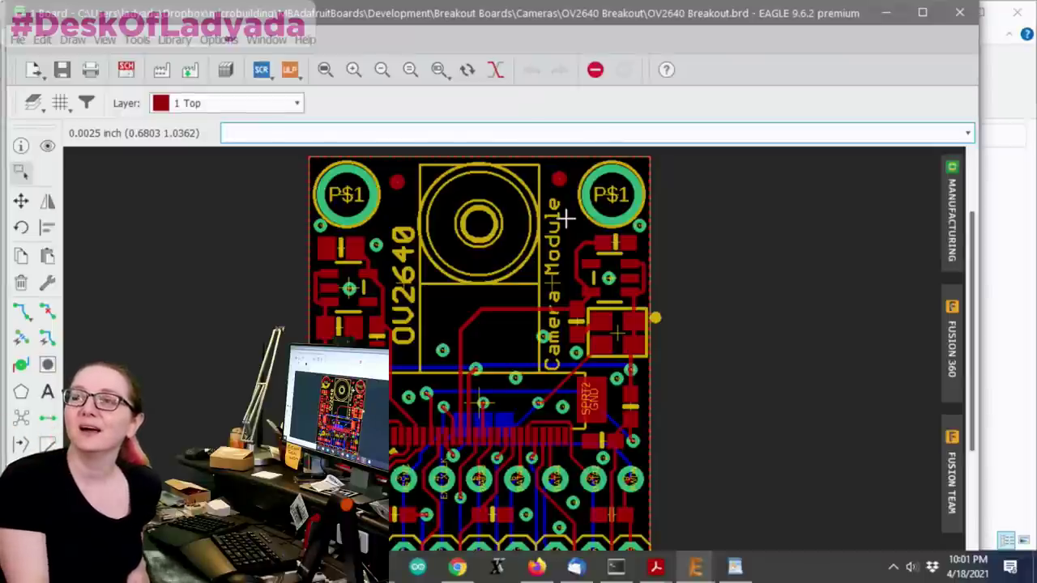
{"action": "scroll", "coordinate": [833, 164], "scroll_direction": "down", "scroll_amount": 1}
{"action": "scroll", "coordinate": [684, 211], "scroll_direction": "up", "scroll_amount": 1}
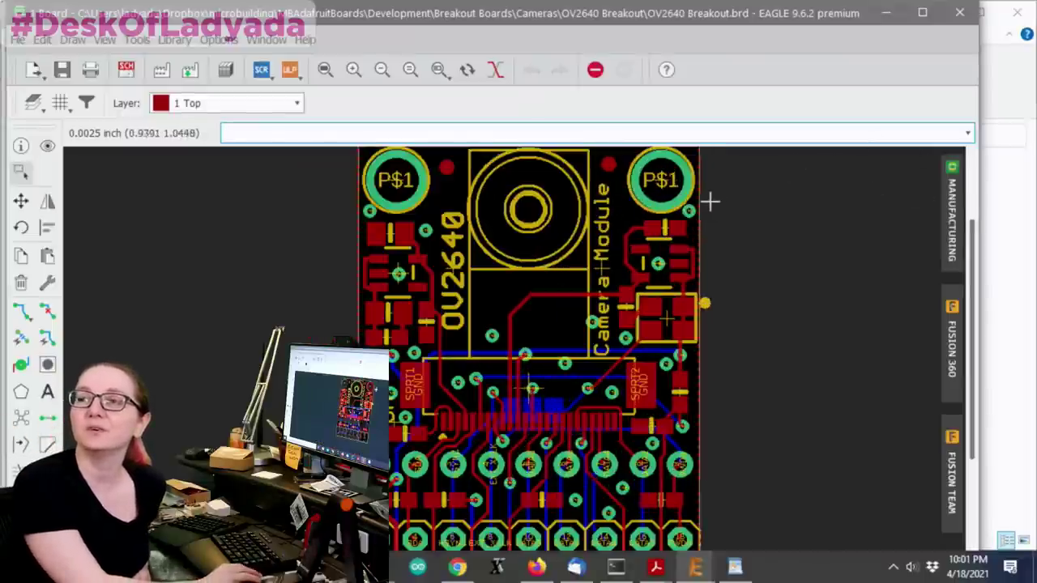
{"action": "scroll", "coordinate": [567, 275], "scroll_direction": "up", "scroll_amount": 1}
{"action": "scroll", "coordinate": [590, 364], "scroll_direction": "down", "scroll_amount": 1}
{"action": "scroll", "coordinate": [486, 292], "scroll_direction": "up", "scroll_amount": 2}
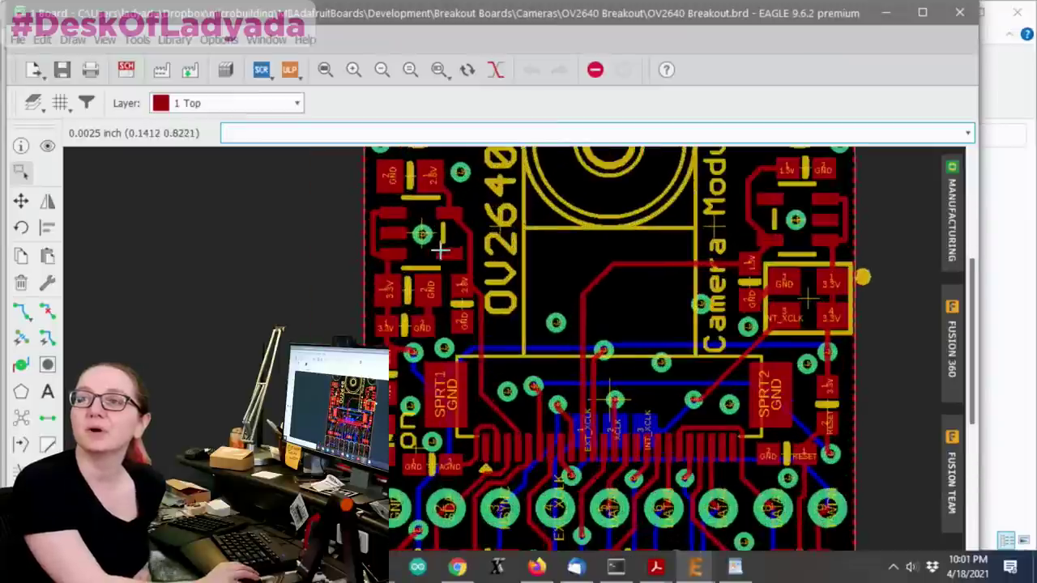
{"action": "scroll", "coordinate": [532, 352], "scroll_direction": "down", "scroll_amount": 1}
{"action": "scroll", "coordinate": [546, 302], "scroll_direction": "up", "scroll_amount": 2}
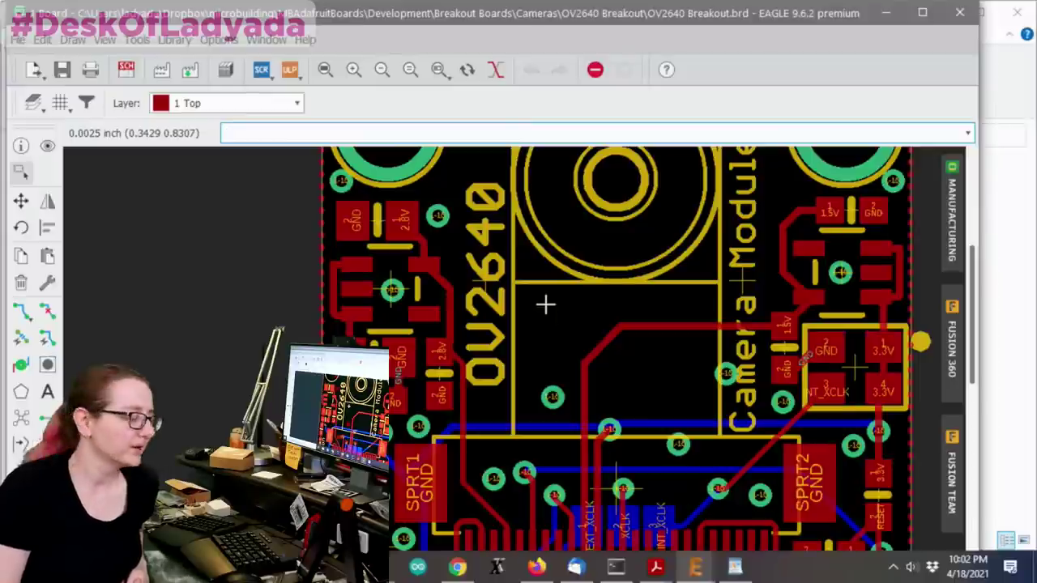
{"action": "scroll", "coordinate": [544, 304], "scroll_direction": "down", "scroll_amount": 5}
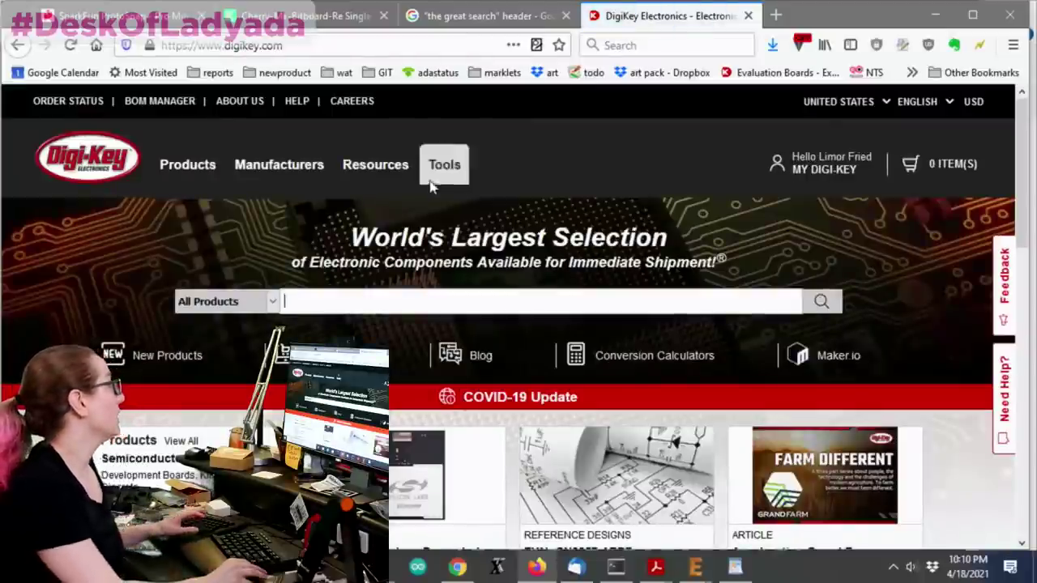
Search DigiKey for '2.54mm header' and scroll down to the Top Categories list.
{"action": "scroll", "coordinate": [405, 202], "scroll_direction": "down", "scroll_amount": 1}
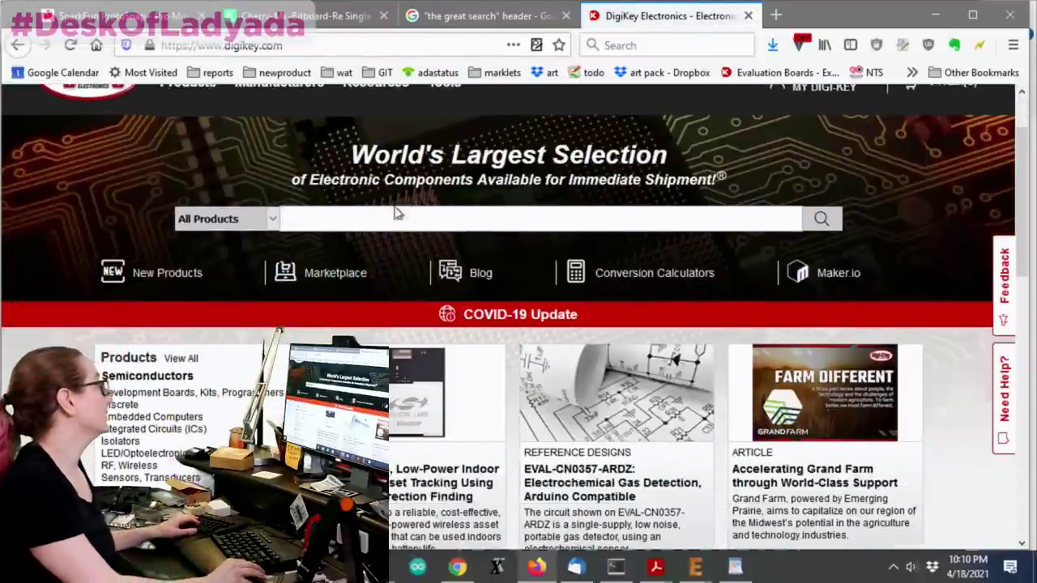
{"action": "left_click", "coordinate": [338, 219]}
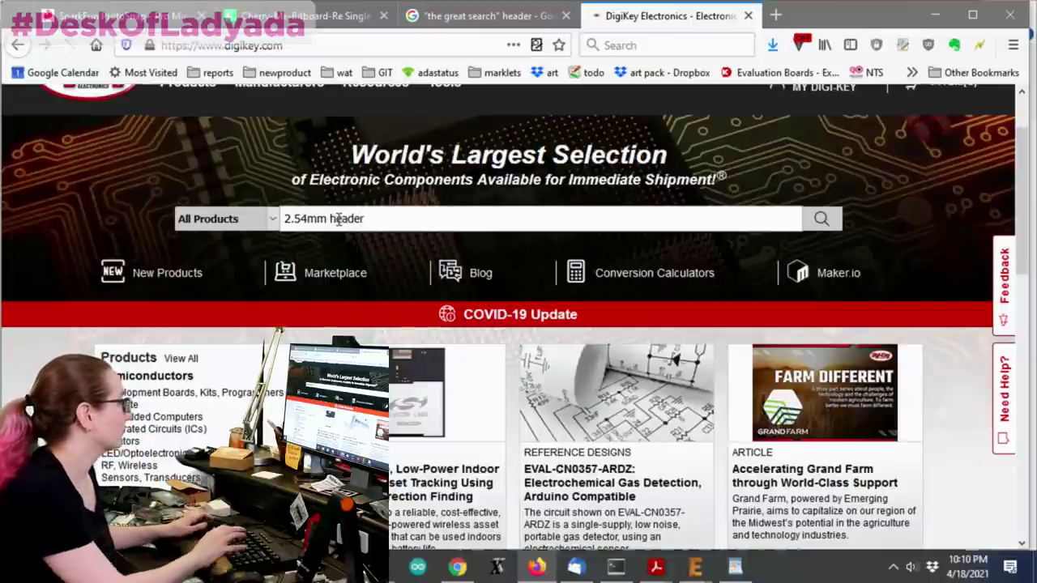
{"action": "scroll", "coordinate": [755, 220], "scroll_direction": "down", "scroll_amount": 5}
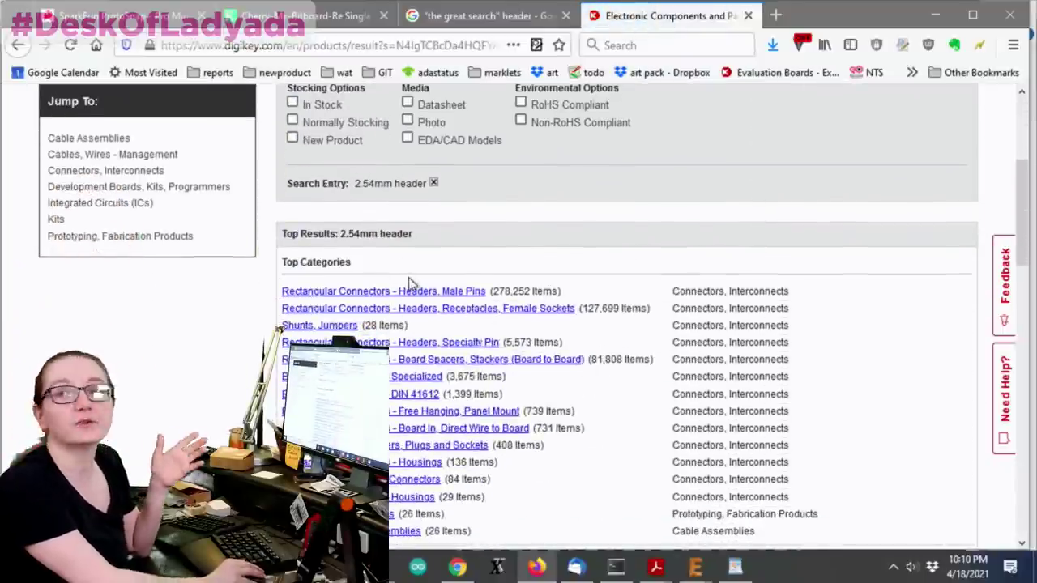
Look at the Female Sockets header category, then go back to the 2.54mm header results.
{"action": "scroll", "coordinate": [409, 277], "scroll_direction": "down", "scroll_amount": 2}
{"action": "scroll", "coordinate": [296, 197], "scroll_direction": "up", "scroll_amount": 3, "text": "ctrl"}
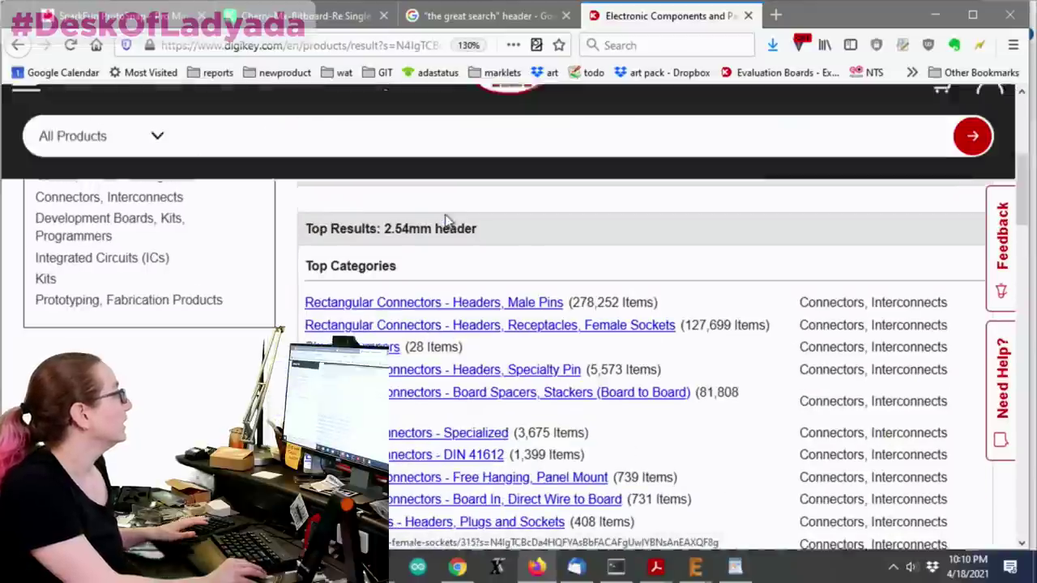
{"action": "scroll", "coordinate": [451, 243], "scroll_direction": "up", "scroll_amount": 2}
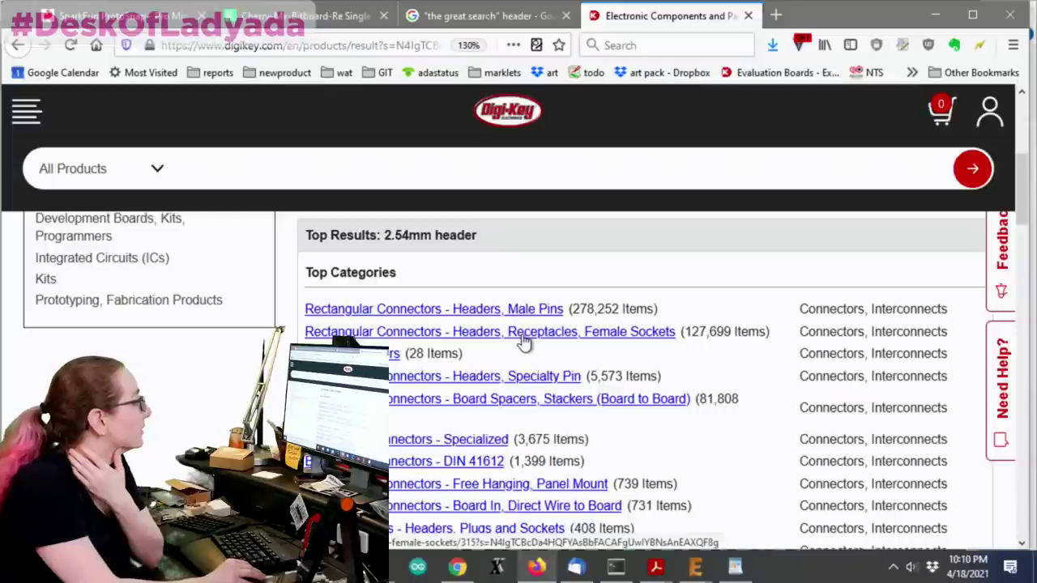
{"action": "left_click", "coordinate": [522, 338]}
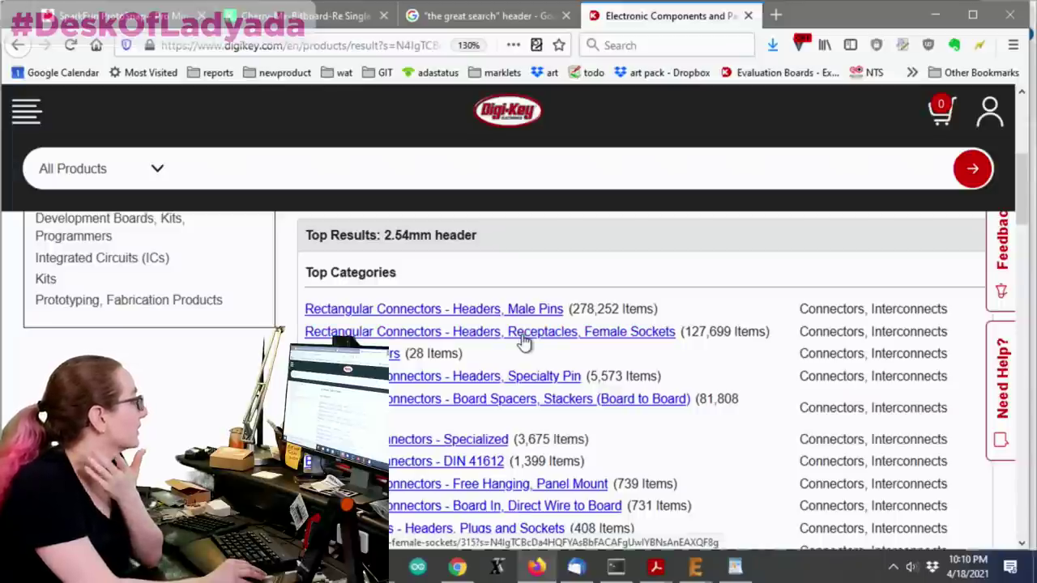
{"action": "scroll", "coordinate": [629, 247], "scroll_direction": "down", "scroll_amount": 5}
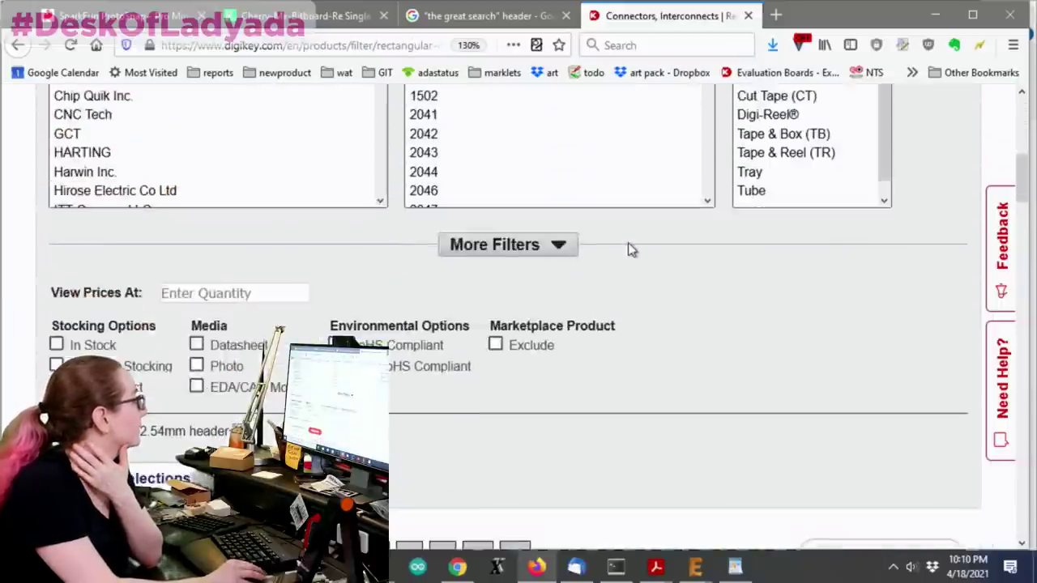
{"action": "scroll", "coordinate": [628, 242], "scroll_direction": "down", "scroll_amount": 5}
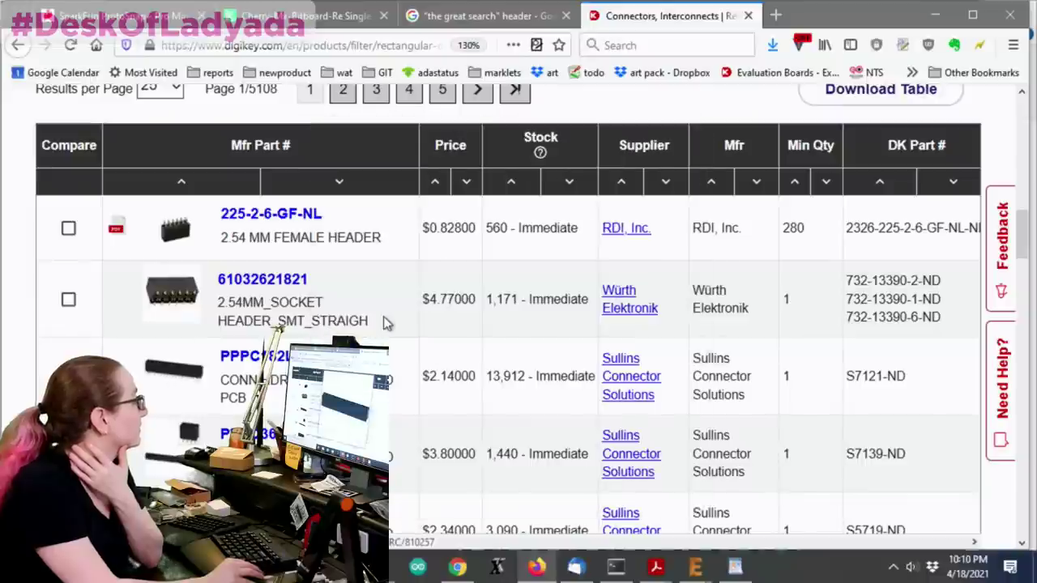
{"action": "scroll", "coordinate": [486, 303], "scroll_direction": "up", "scroll_amount": 5}
{"action": "key", "text": "alt+Left"}
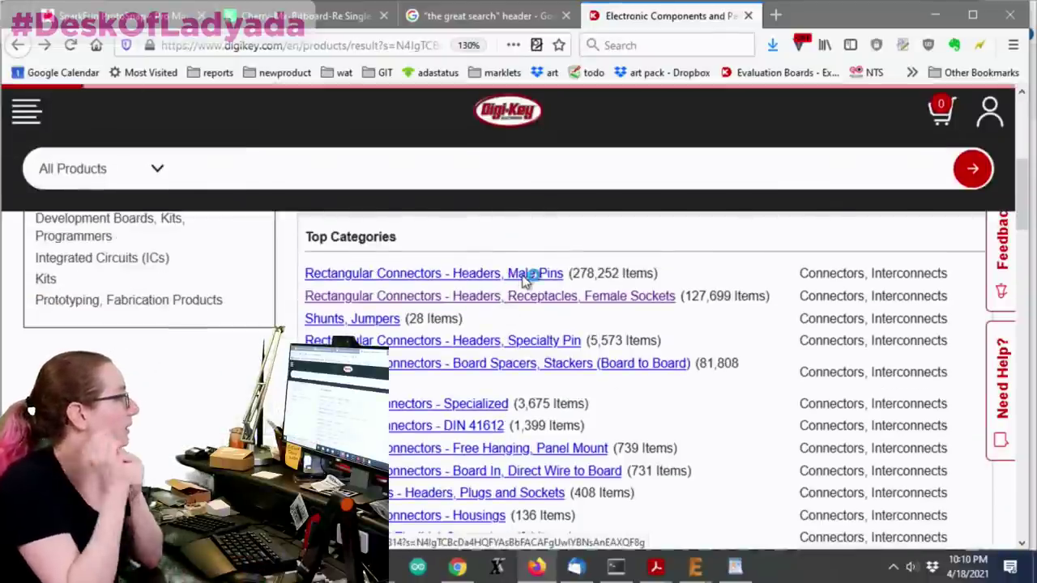
Open Rectangular Connectors – Headers, Male Pins and expand More Filters.
{"action": "left_click", "coordinate": [526, 277]}
{"action": "scroll", "coordinate": [685, 315], "scroll_direction": "down", "scroll_amount": 4}
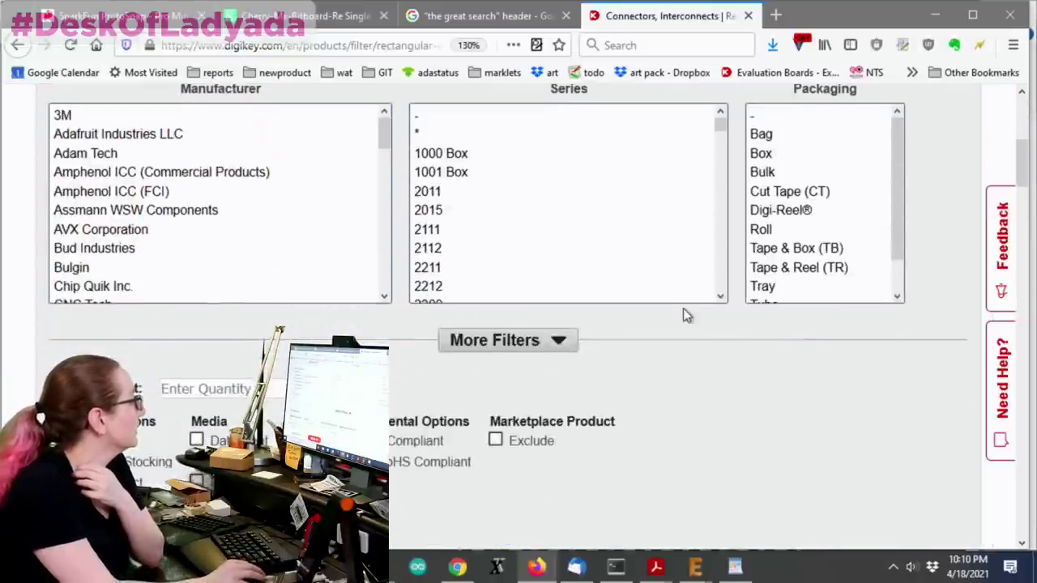
{"action": "left_click", "coordinate": [558, 340]}
{"action": "scroll", "coordinate": [789, 234], "scroll_direction": "down", "scroll_amount": 2}
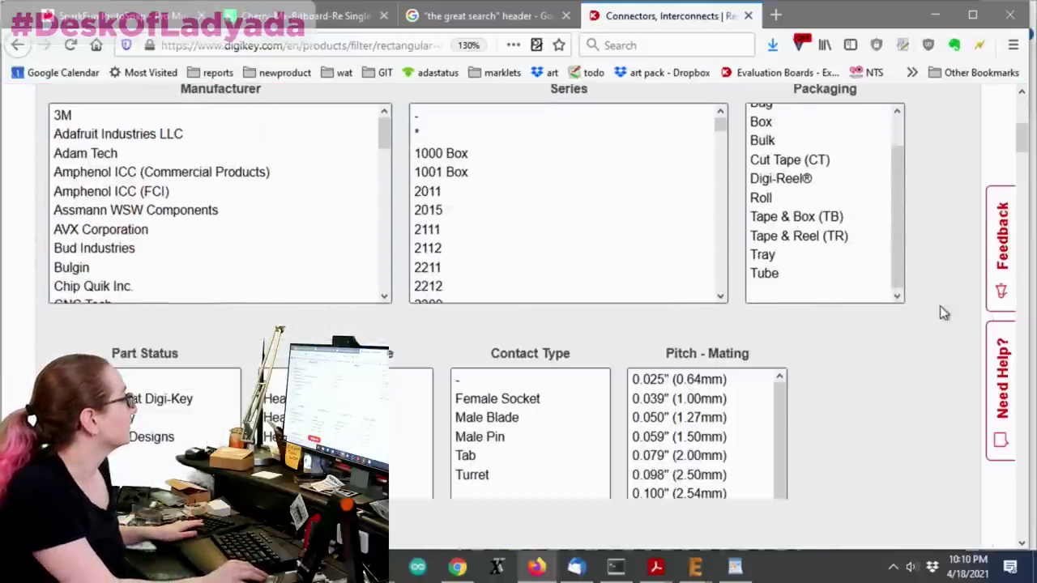
{"action": "scroll", "coordinate": [940, 313], "scroll_direction": "down", "scroll_amount": 4}
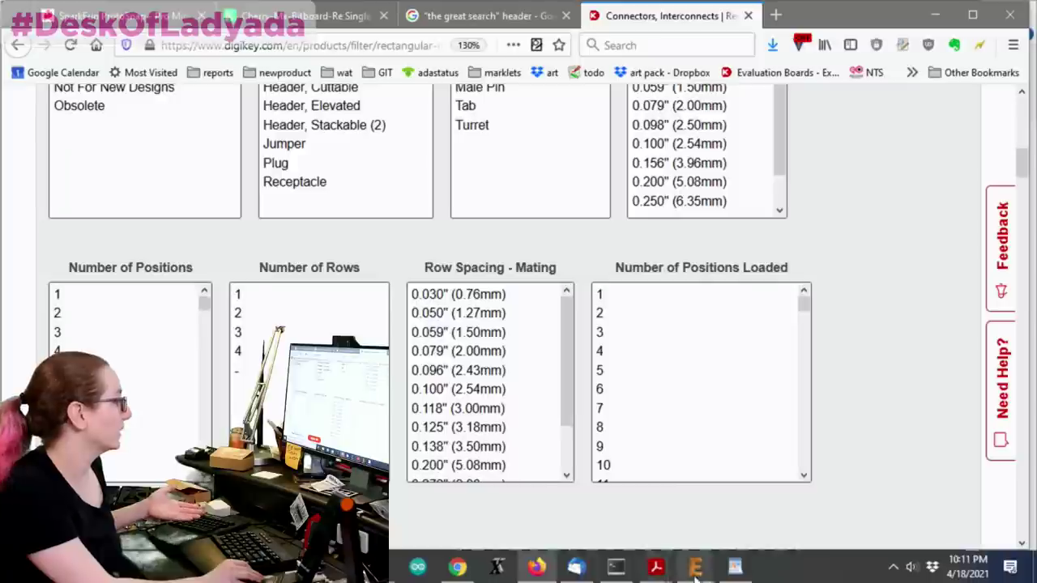
Bring the EAGLE board forward and zoom into the two-row, 18-pad header.
{"action": "mouse_move", "coordinate": [697, 571]}
{"action": "left_click", "coordinate": [819, 496]}
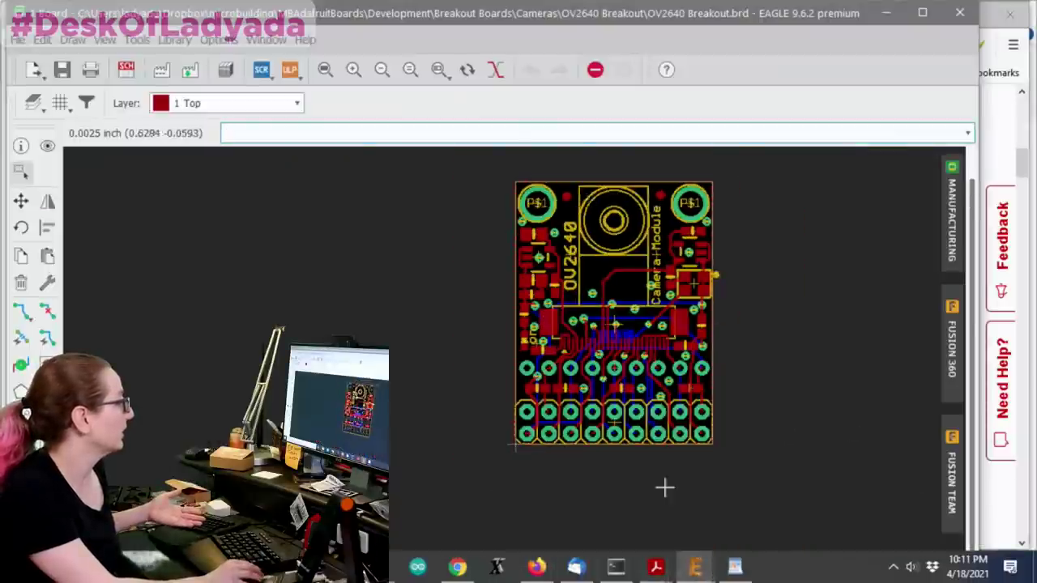
{"action": "scroll", "coordinate": [567, 340], "scroll_direction": "up", "scroll_amount": 4}
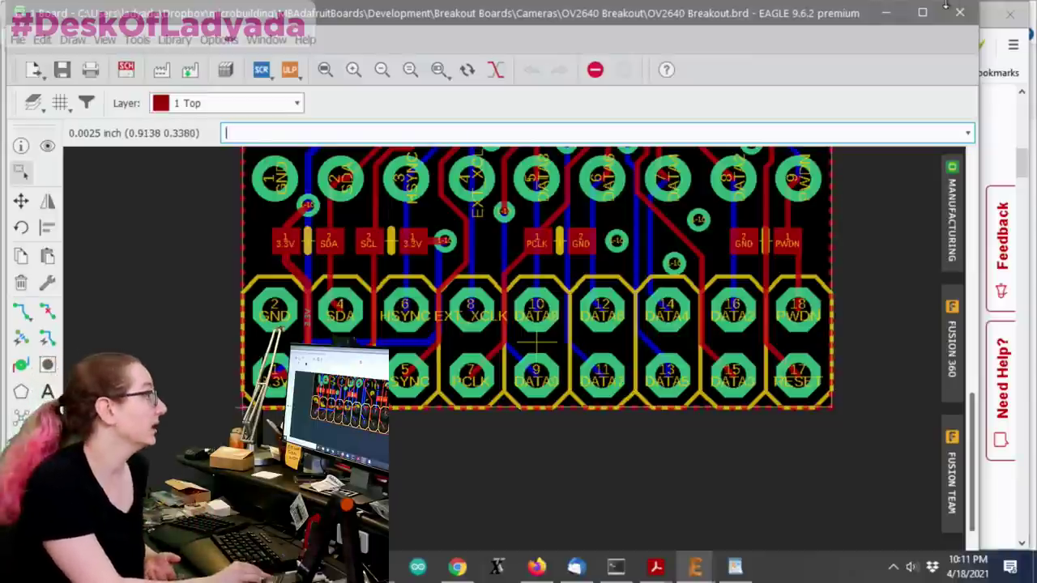
Minimize EAGLE to return to the DigiKey male-pin filter page showing 4,670 parts.
{"action": "left_click", "coordinate": [886, 12]}
{"action": "scroll", "coordinate": [773, 361], "scroll_direction": "down", "scroll_amount": 1}
{"action": "scroll", "coordinate": [877, 227], "scroll_direction": "up", "scroll_amount": 3}
{"action": "scroll", "coordinate": [519, 324], "scroll_direction": "down", "scroll_amount": 2}
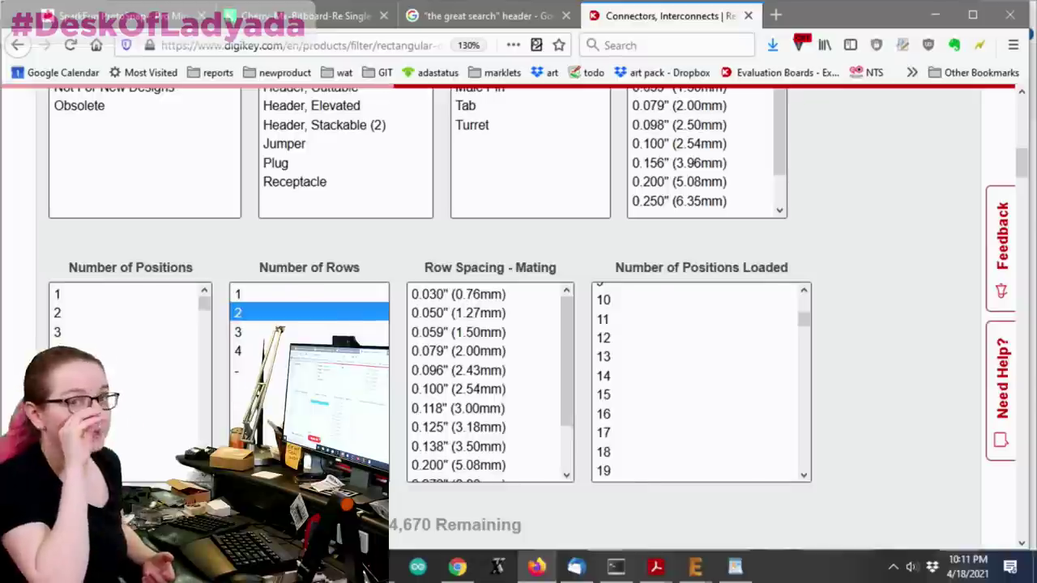
Filter the headers to Active part status and 18 Number of Positions.
{"action": "scroll", "coordinate": [907, 247], "scroll_direction": "down", "scroll_amount": 2, "text": "ctrl"}
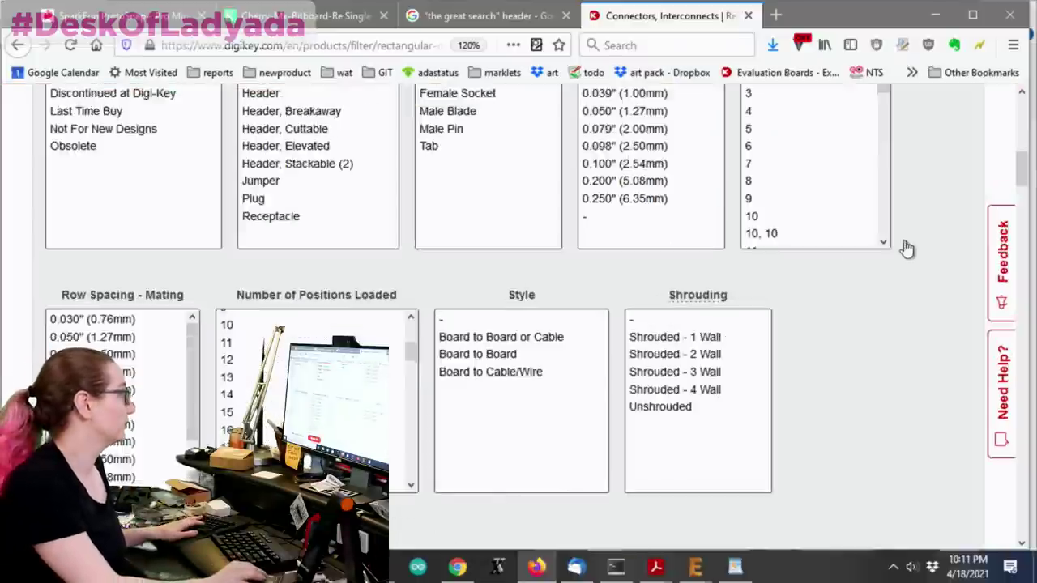
{"action": "scroll", "coordinate": [827, 304], "scroll_direction": "up", "scroll_amount": 2}
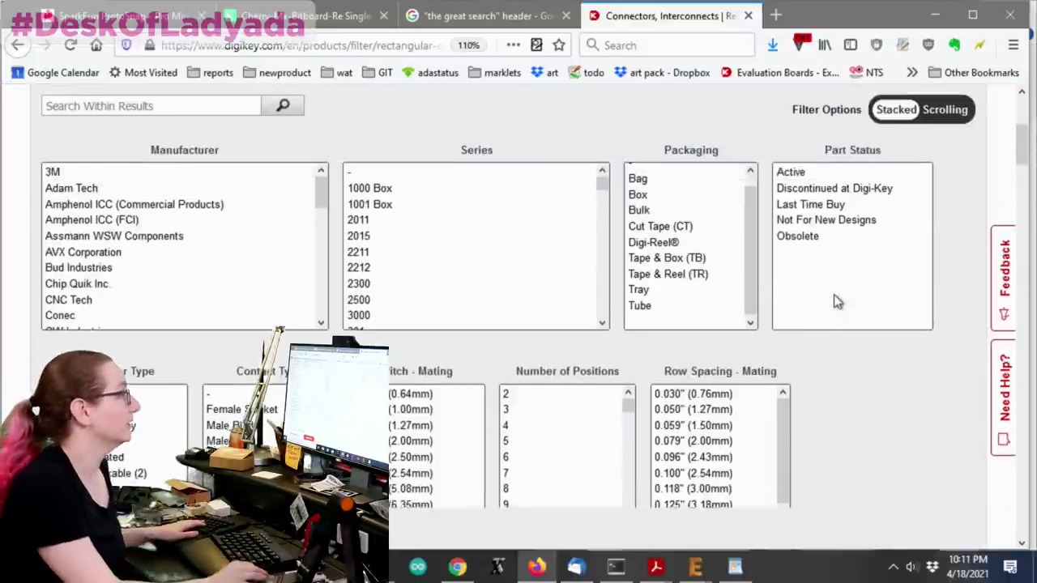
{"action": "left_click", "coordinate": [790, 173]}
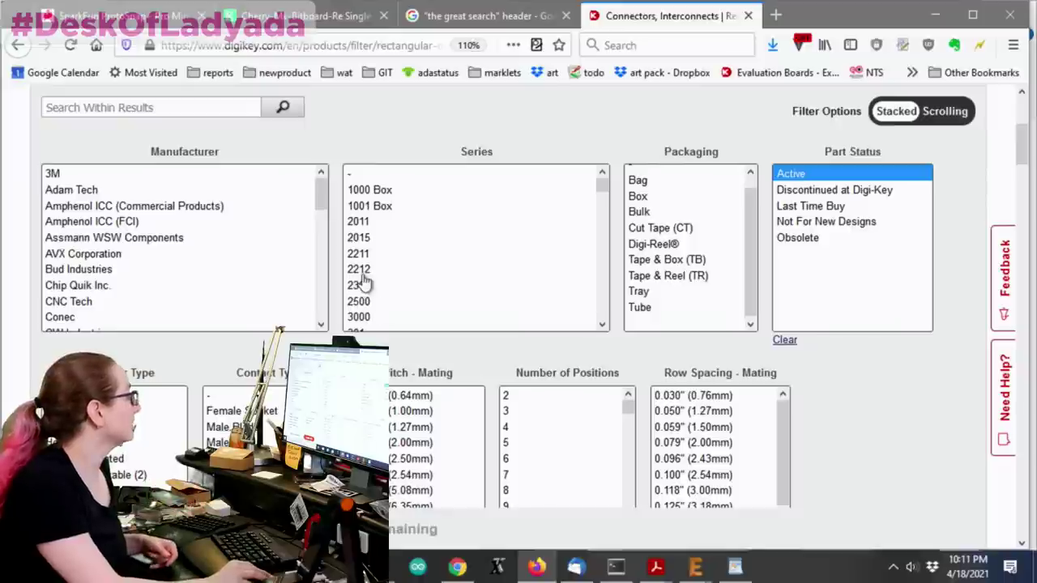
{"action": "scroll", "coordinate": [535, 243], "scroll_direction": "down", "scroll_amount": 3}
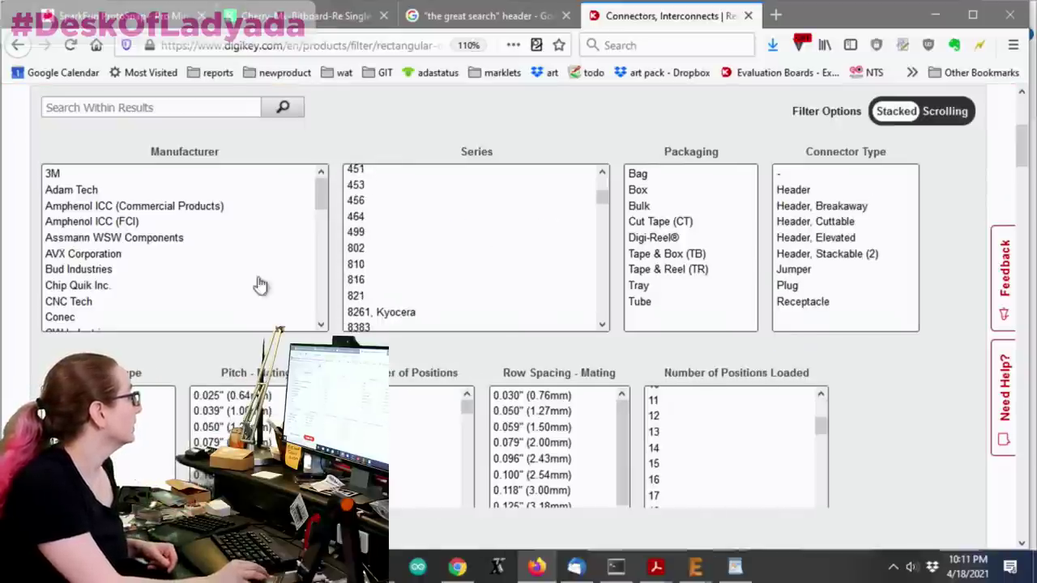
{"action": "scroll", "coordinate": [234, 288], "scroll_direction": "down", "scroll_amount": 3}
{"action": "scroll", "coordinate": [752, 366], "scroll_direction": "down", "scroll_amount": 2}
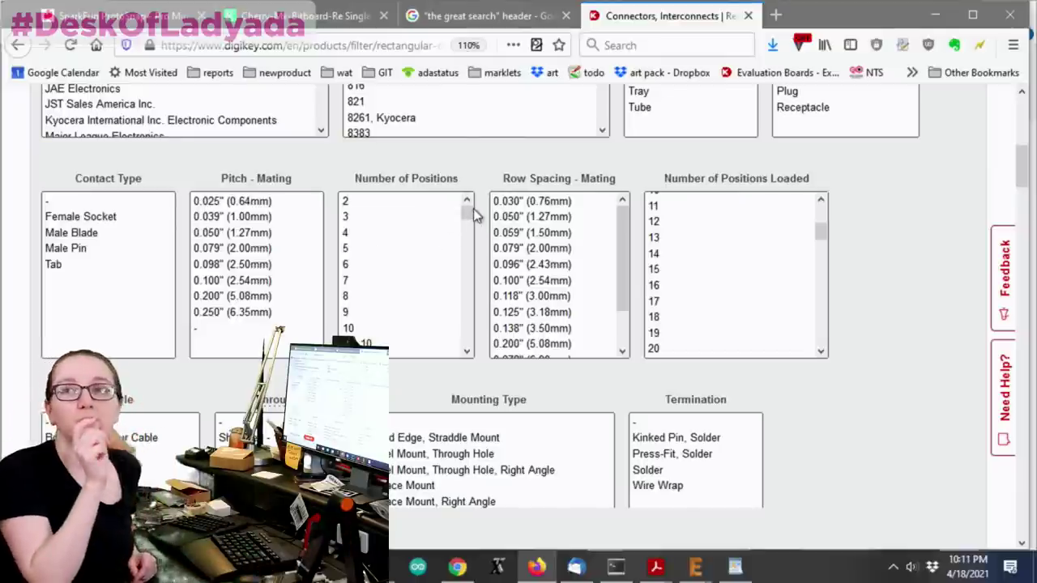
{"action": "left_click_drag", "start_coordinate": [475, 212], "coordinate": [477, 235]}
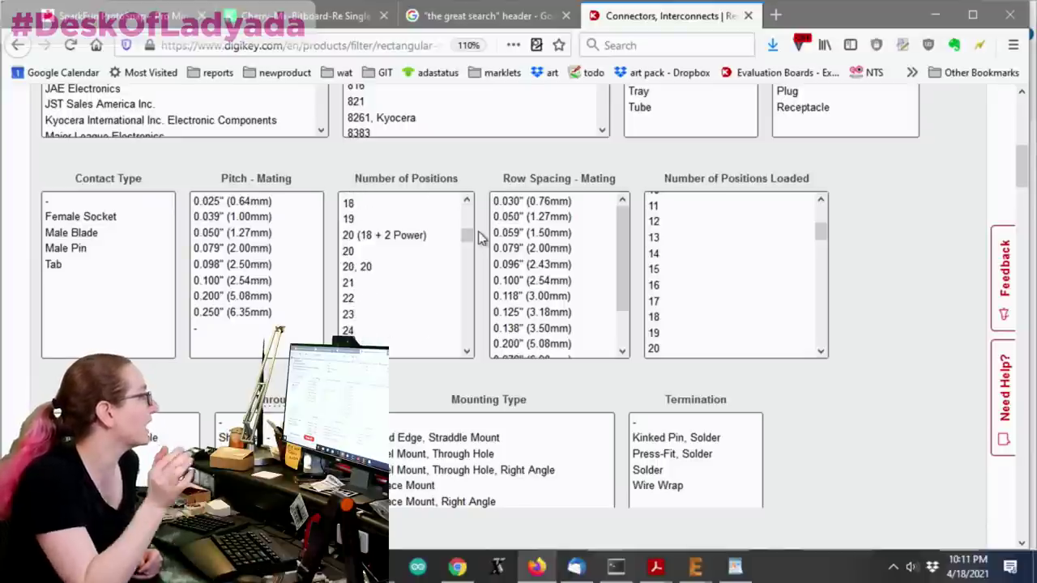
{"action": "scroll", "coordinate": [385, 267], "scroll_direction": "up", "scroll_amount": 2}
{"action": "left_click", "coordinate": [365, 278]}
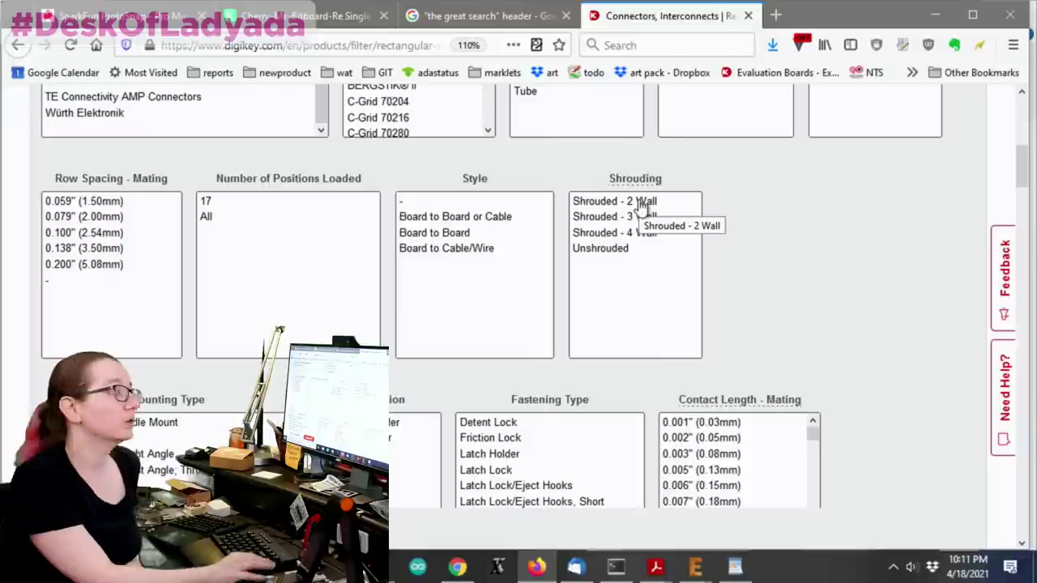
Choose Unshrouded under Shrouding.
{"action": "scroll", "coordinate": [784, 213], "scroll_direction": "down", "scroll_amount": 5}
{"action": "scroll", "coordinate": [784, 213], "scroll_direction": "down", "scroll_amount": 15}
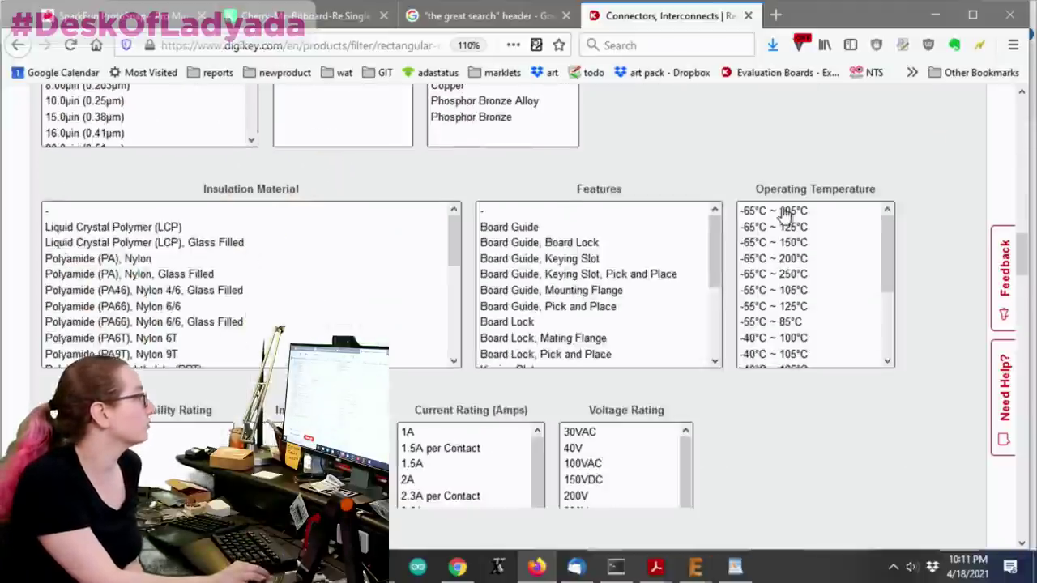
{"action": "scroll", "coordinate": [253, 306], "scroll_direction": "down", "scroll_amount": 2}
{"action": "scroll", "coordinate": [253, 306], "scroll_direction": "down", "scroll_amount": 3}
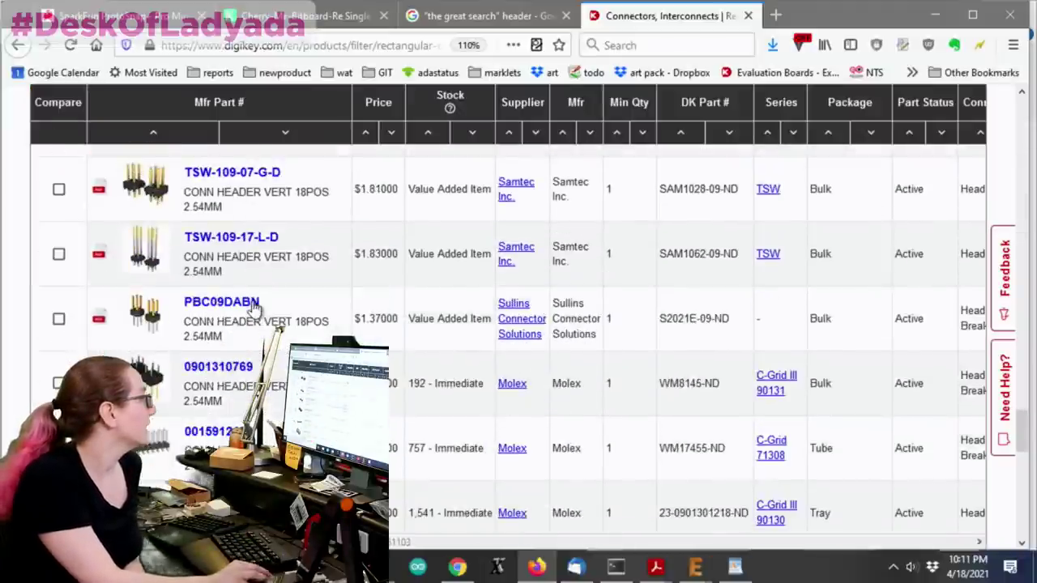
{"action": "mouse_move", "coordinate": [148, 347]}
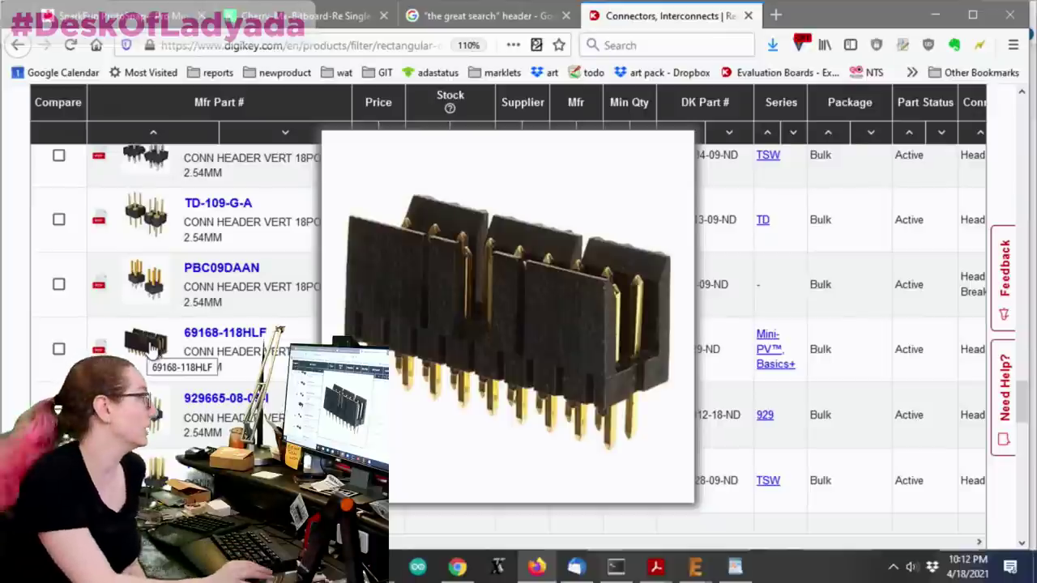
{"action": "scroll", "coordinate": [343, 211], "scroll_direction": "down", "scroll_amount": 5}
{"action": "scroll", "coordinate": [343, 211], "scroll_direction": "down", "scroll_amount": 3}
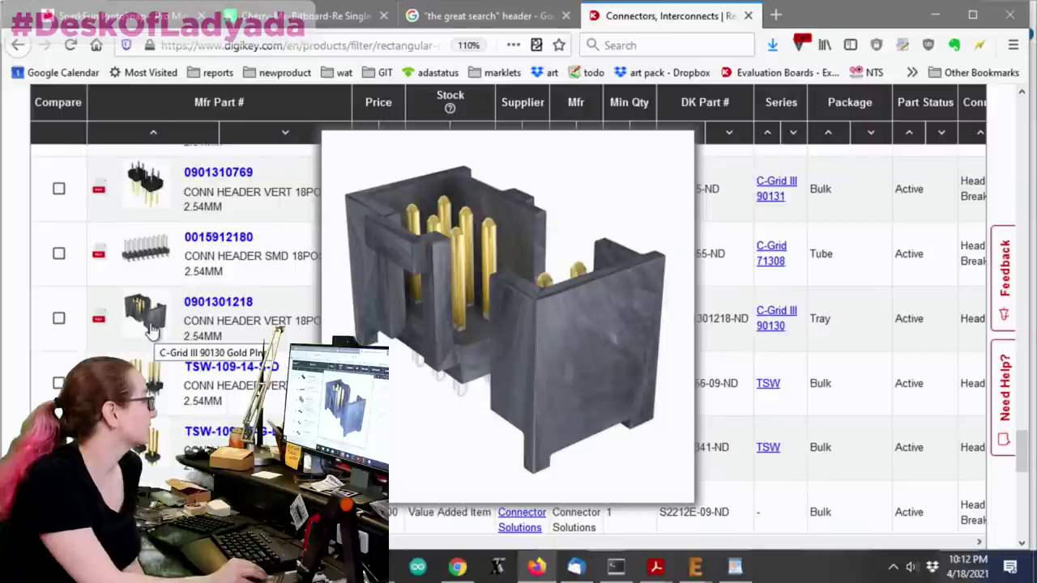
{"action": "scroll", "coordinate": [152, 324], "scroll_direction": "down", "scroll_amount": 4}
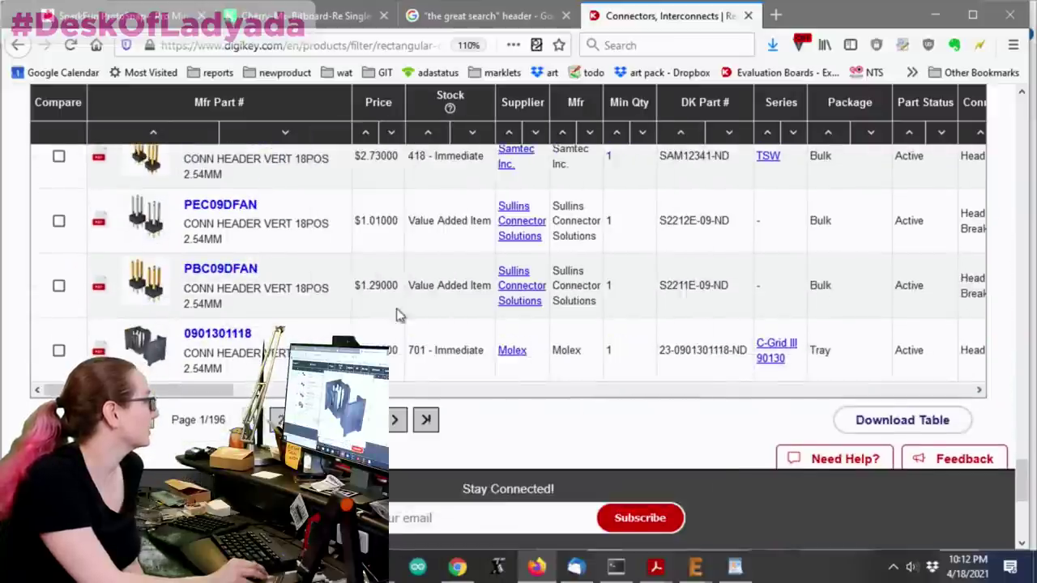
{"action": "scroll", "coordinate": [671, 283], "scroll_direction": "up", "scroll_amount": 15}
{"action": "scroll", "coordinate": [717, 227], "scroll_direction": "up", "scroll_amount": 10}
{"action": "scroll", "coordinate": [712, 275], "scroll_direction": "up", "scroll_amount": 2}
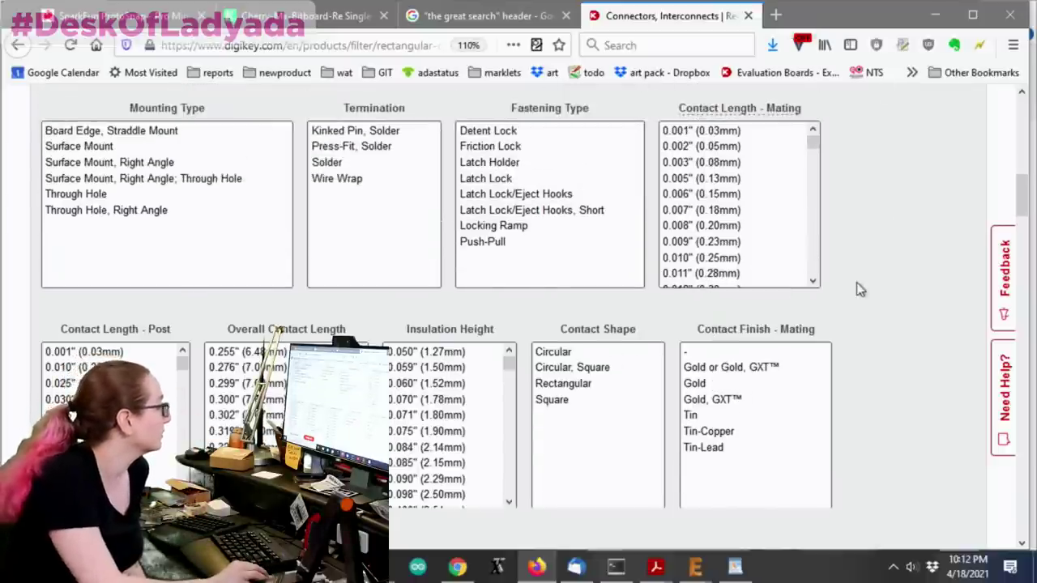
{"action": "scroll", "coordinate": [860, 292], "scroll_direction": "down", "scroll_amount": 3}
{"action": "scroll", "coordinate": [863, 296], "scroll_direction": "down", "scroll_amount": 6}
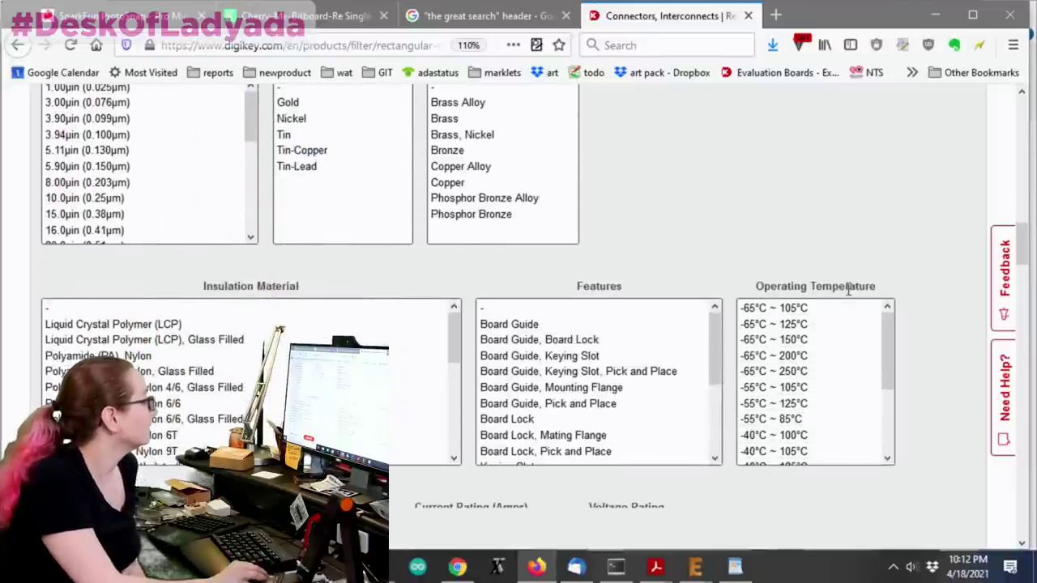
{"action": "scroll", "coordinate": [858, 288], "scroll_direction": "up", "scroll_amount": 1}
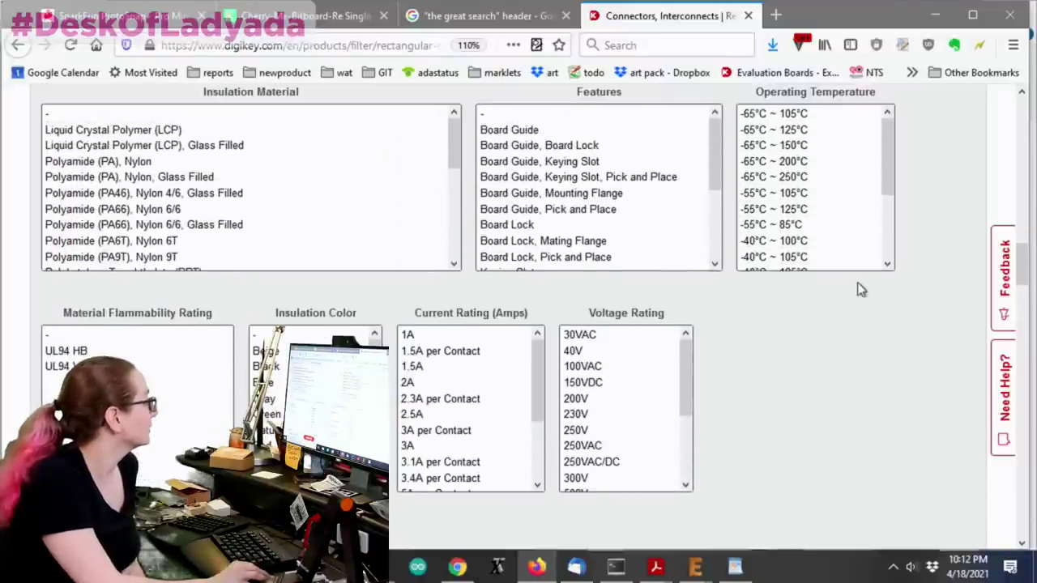
{"action": "scroll", "coordinate": [865, 294], "scroll_direction": "down", "scroll_amount": 2}
{"action": "scroll", "coordinate": [866, 293], "scroll_direction": "up", "scroll_amount": 9}
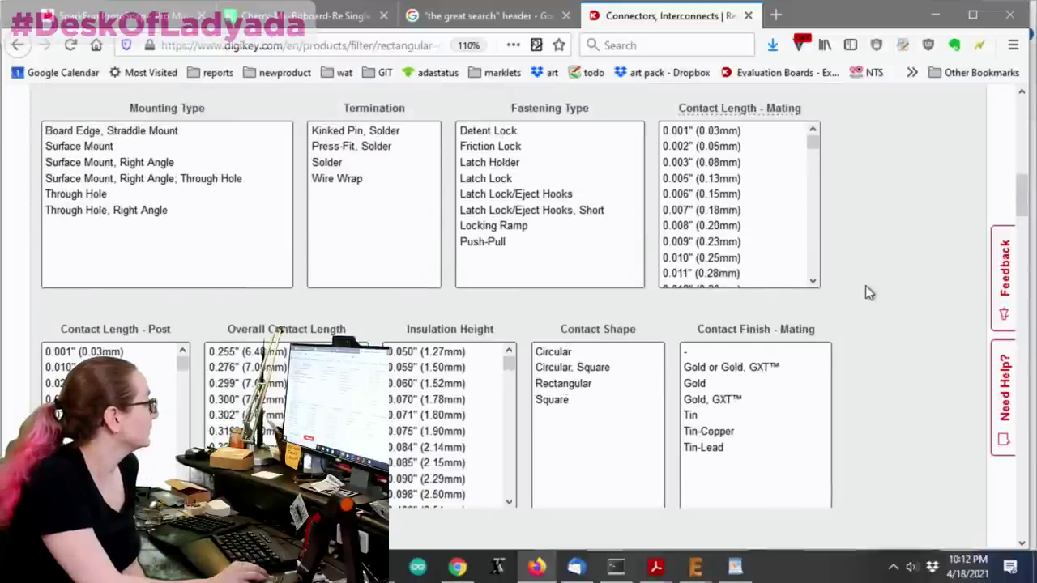
{"action": "scroll", "coordinate": [866, 293], "scroll_direction": "up", "scroll_amount": 3}
{"action": "left_click", "coordinate": [630, 250]}
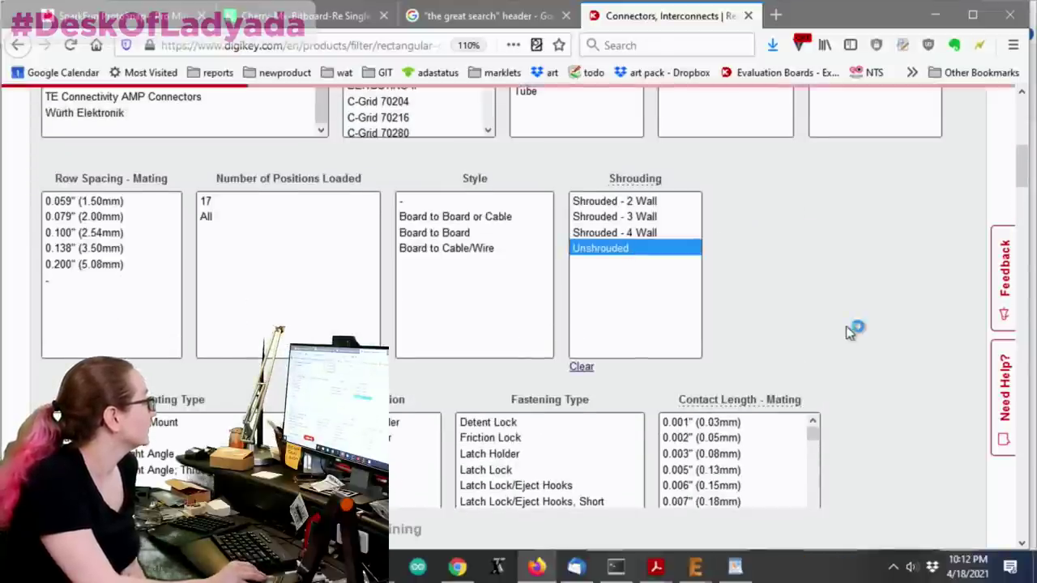
Select All positions loaded, then Mounting Type Through Hole and Through Hole, Right Angle.
{"action": "left_click", "coordinate": [225, 230]}
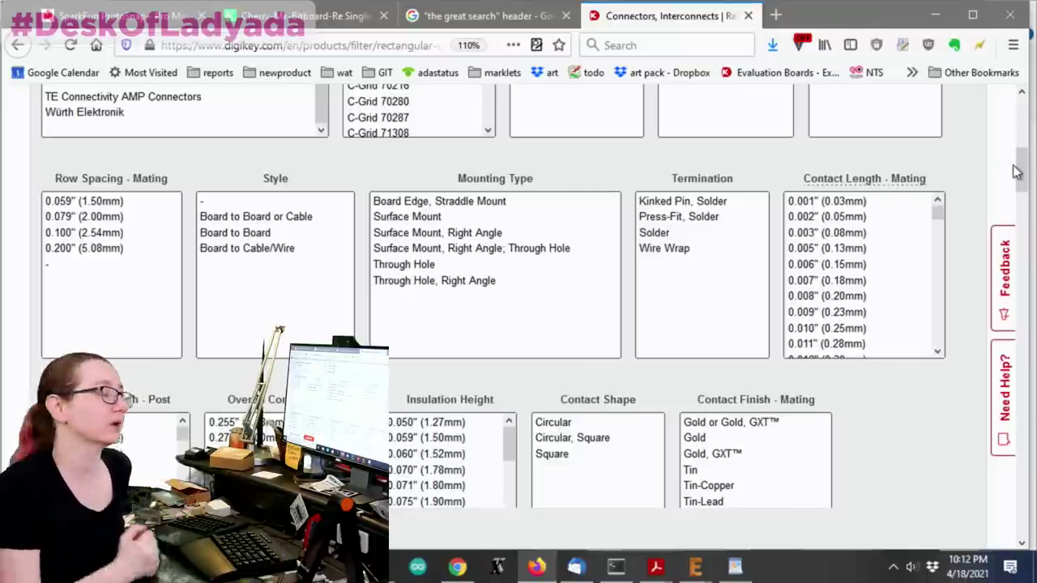
{"action": "left_click", "coordinate": [519, 269]}
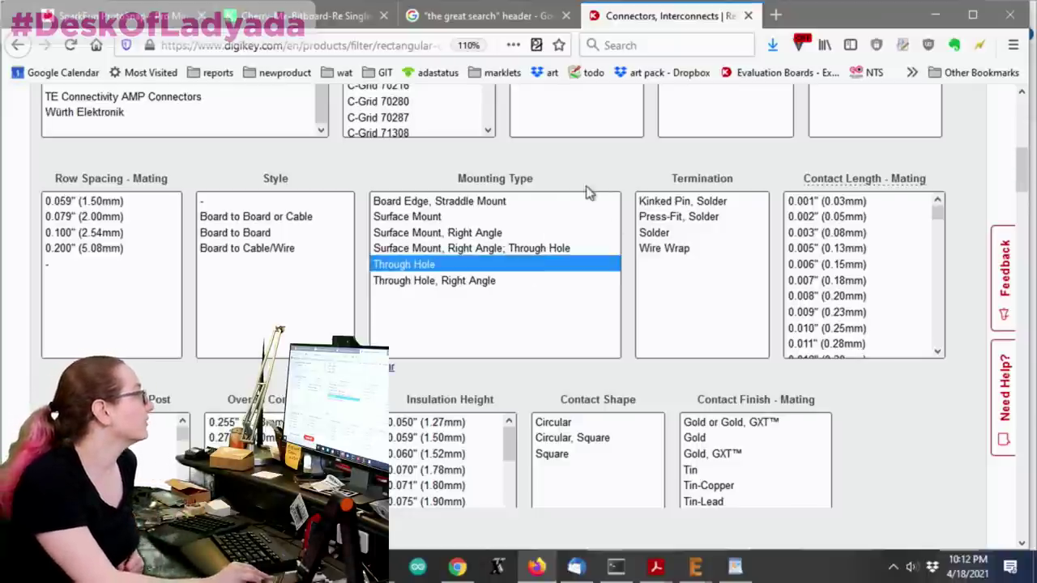
{"action": "left_click", "coordinate": [459, 279], "text": "ctrl"}
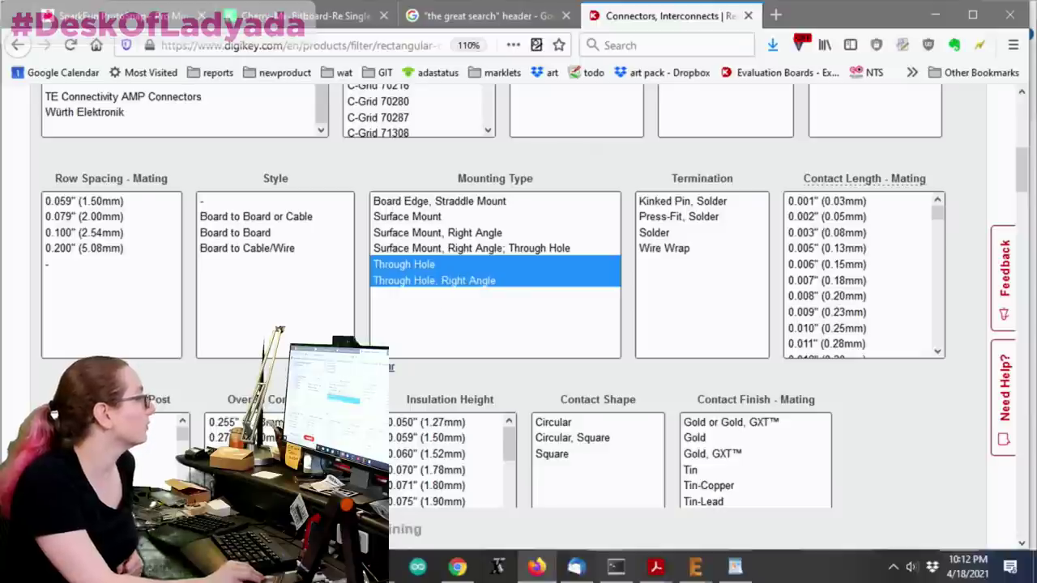
{"action": "scroll", "coordinate": [875, 340], "scroll_direction": "down", "scroll_amount": 6}
{"action": "scroll", "coordinate": [885, 324], "scroll_direction": "down", "scroll_amount": 5}
{"action": "scroll", "coordinate": [883, 324], "scroll_direction": "up", "scroll_amount": 10}
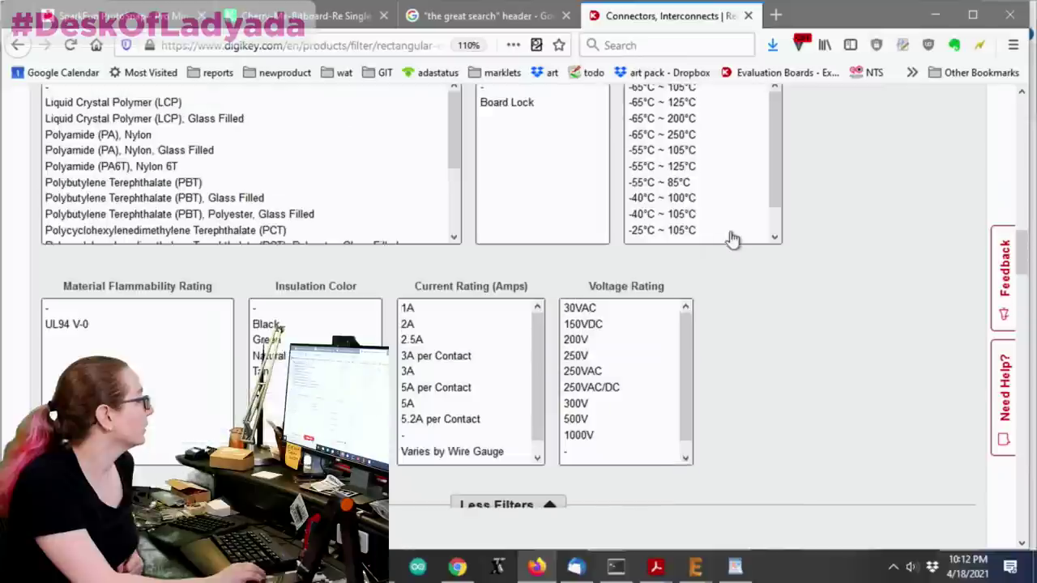
{"action": "scroll", "coordinate": [732, 239], "scroll_direction": "up", "scroll_amount": 5}
{"action": "scroll", "coordinate": [559, 211], "scroll_direction": "up", "scroll_amount": 3}
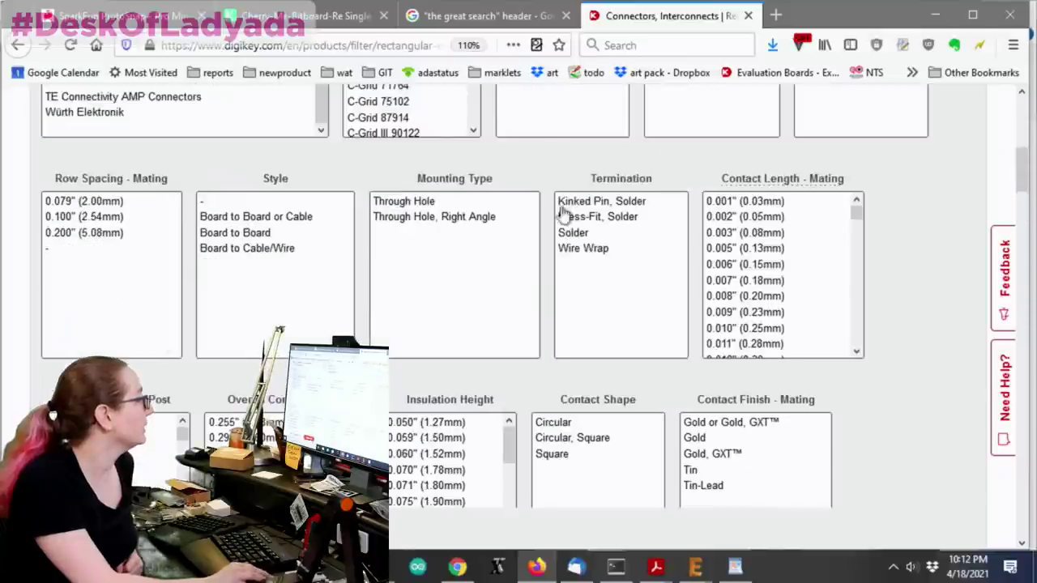
{"action": "left_click", "coordinate": [473, 202]}
{"action": "left_click", "coordinate": [450, 216]}
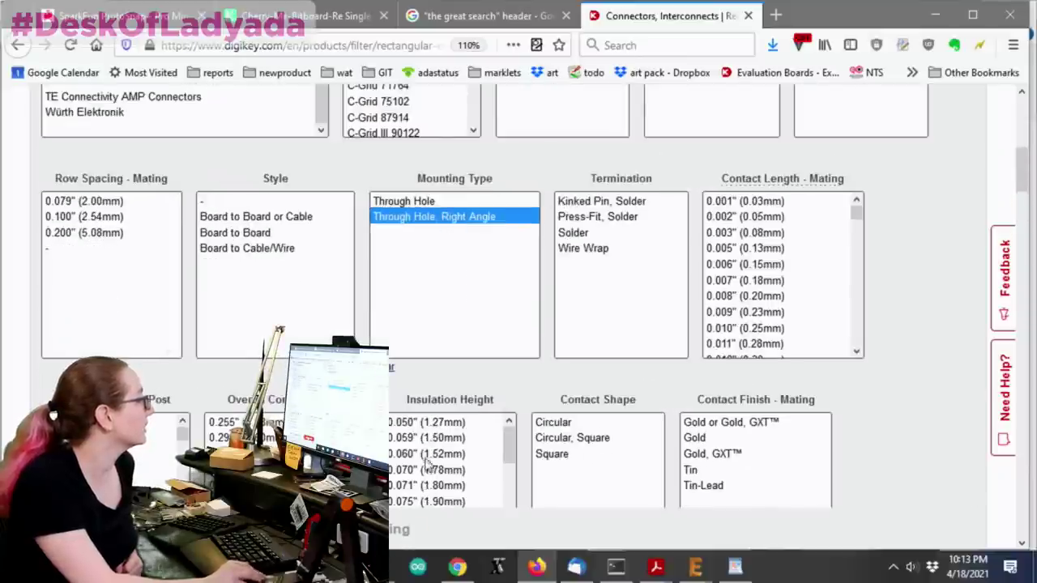
{"action": "scroll", "coordinate": [891, 288], "scroll_direction": "down", "scroll_amount": 15}
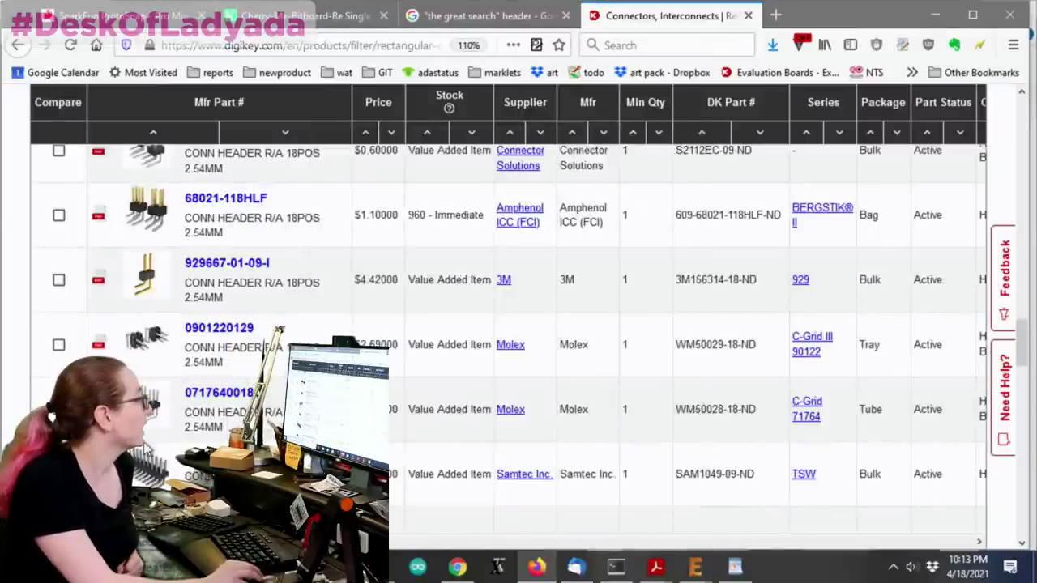
{"action": "mouse_move", "coordinate": [142, 470]}
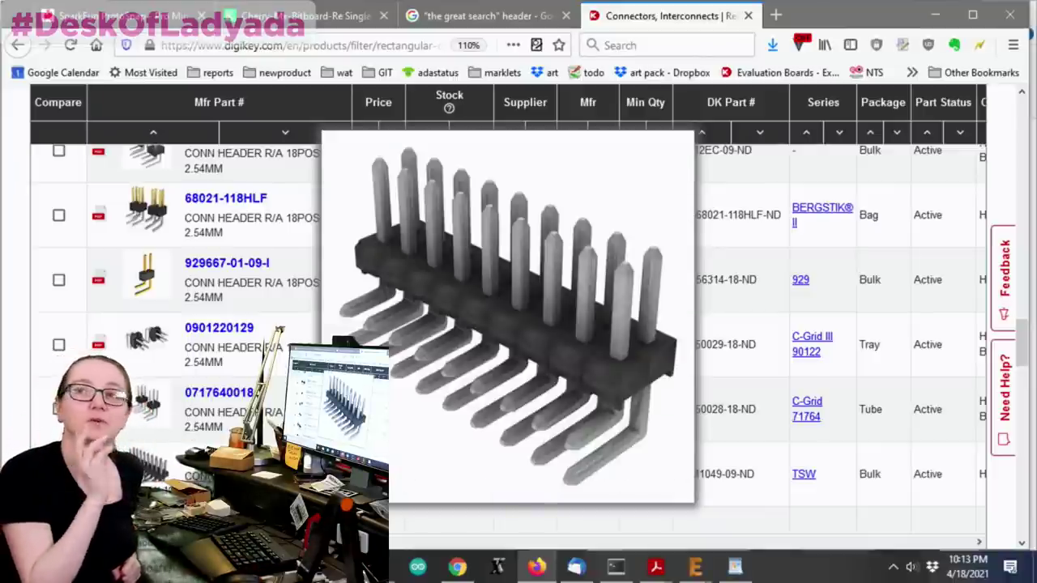
{"action": "mouse_move", "coordinate": [139, 207]}
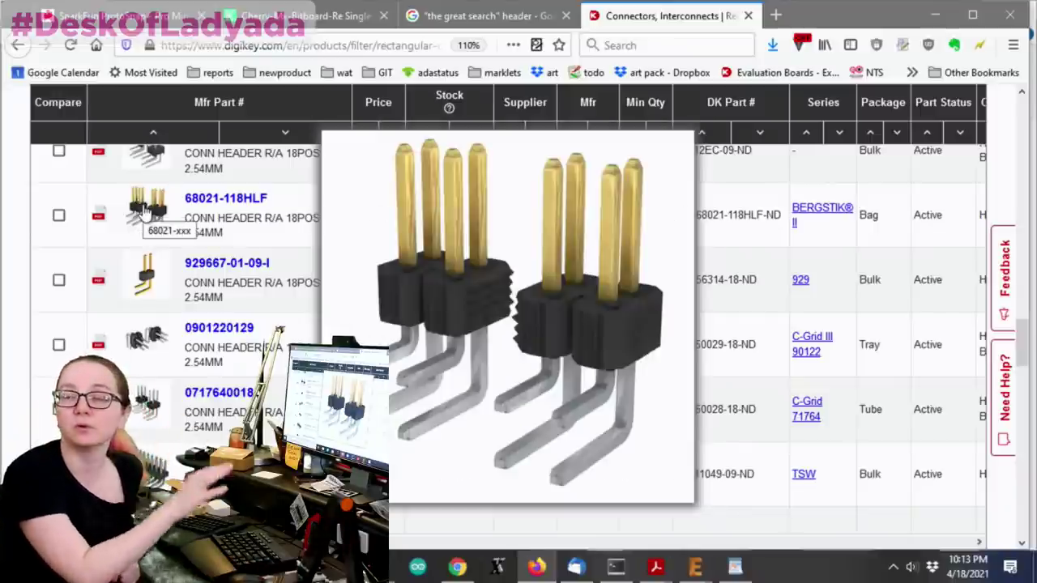
{"action": "scroll", "coordinate": [616, 243], "scroll_direction": "up", "scroll_amount": 10}
Set Mounting Type to Through Hole only, dropping right-angle parts, leaving 2,958 results.
{"action": "scroll", "coordinate": [703, 324], "scroll_direction": "up", "scroll_amount": 4}
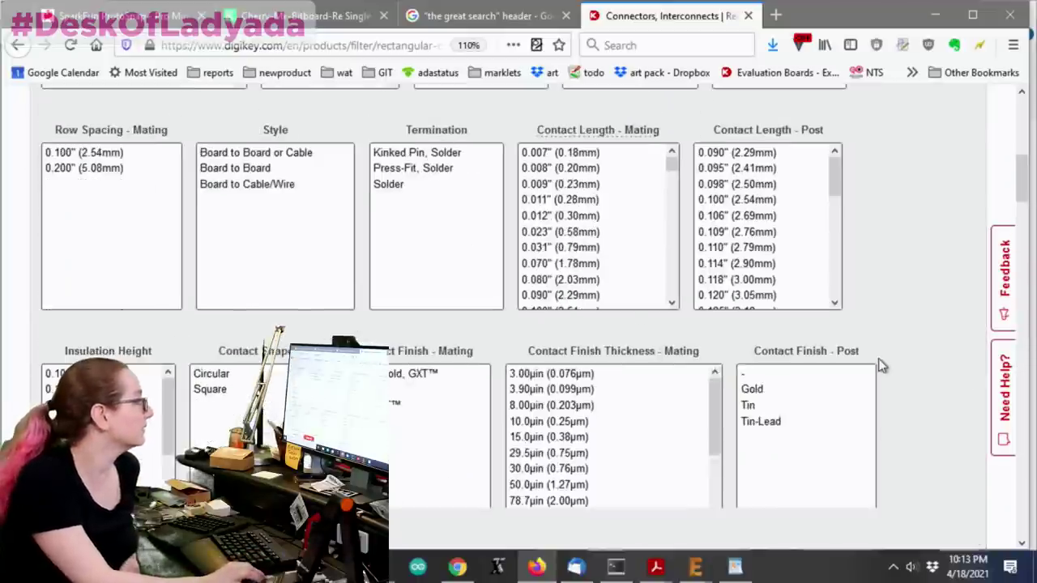
{"action": "scroll", "coordinate": [964, 291], "scroll_direction": "up", "scroll_amount": 1}
{"action": "scroll", "coordinate": [964, 292], "scroll_direction": "up", "scroll_amount": 4}
{"action": "scroll", "coordinate": [905, 262], "scroll_direction": "down", "scroll_amount": 2}
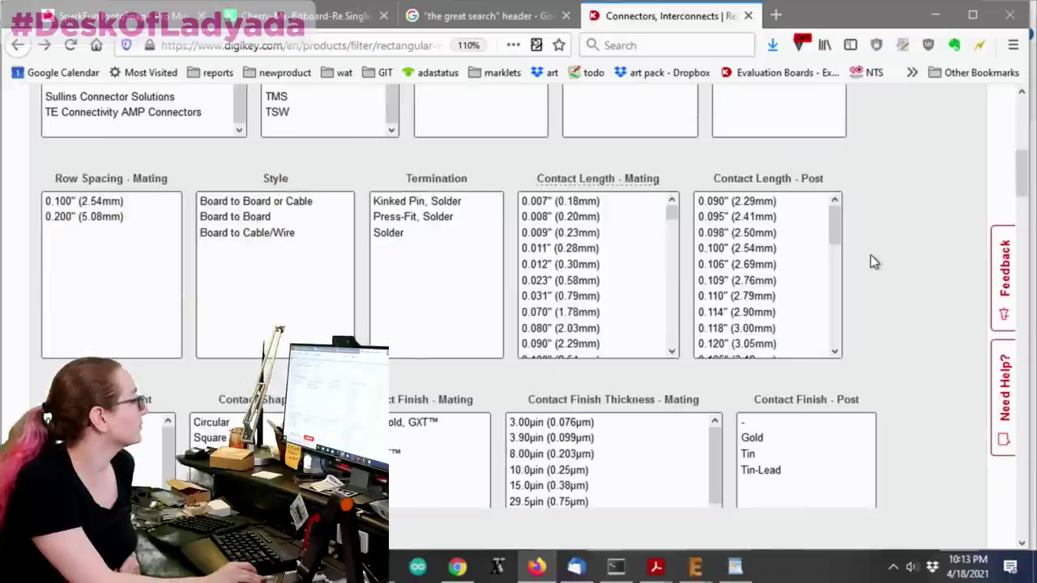
{"action": "scroll", "coordinate": [871, 261], "scroll_direction": "up", "scroll_amount": 4}
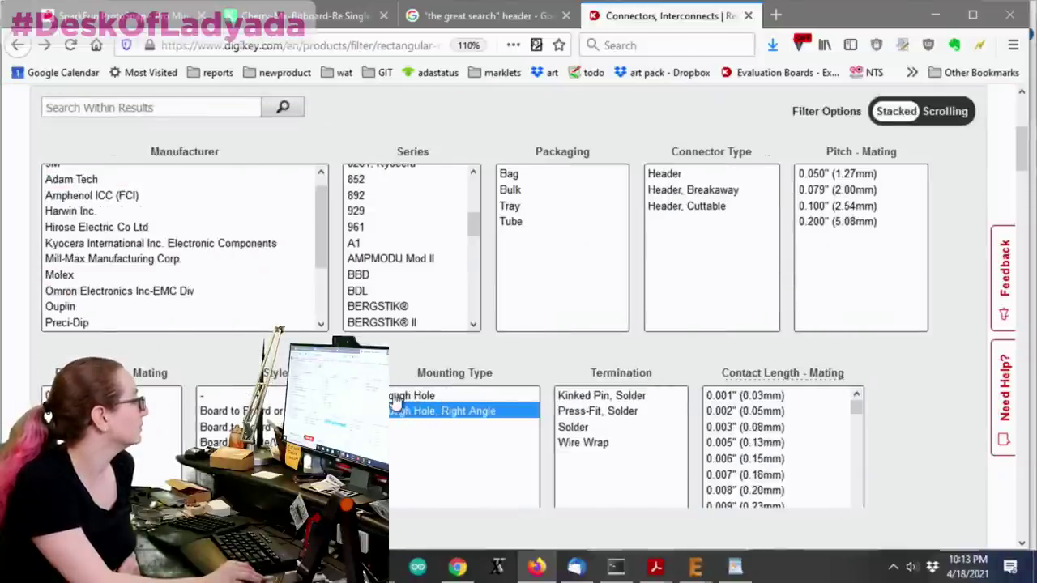
{"action": "scroll", "coordinate": [394, 401], "scroll_direction": "down", "scroll_amount": 2}
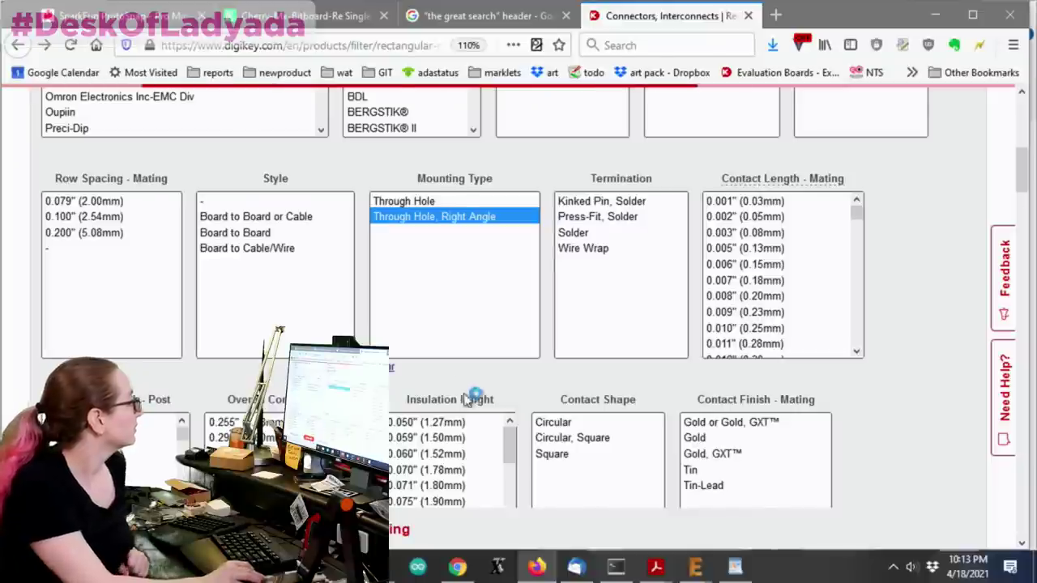
{"action": "left_click", "coordinate": [467, 266], "text": "ctrl"}
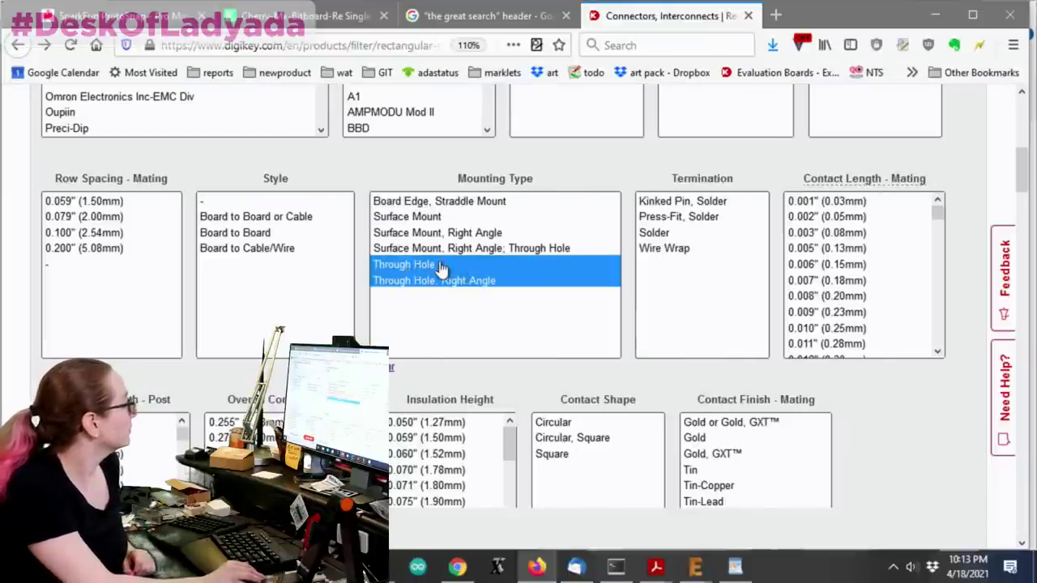
{"action": "left_click", "coordinate": [424, 284], "text": "ctrl"}
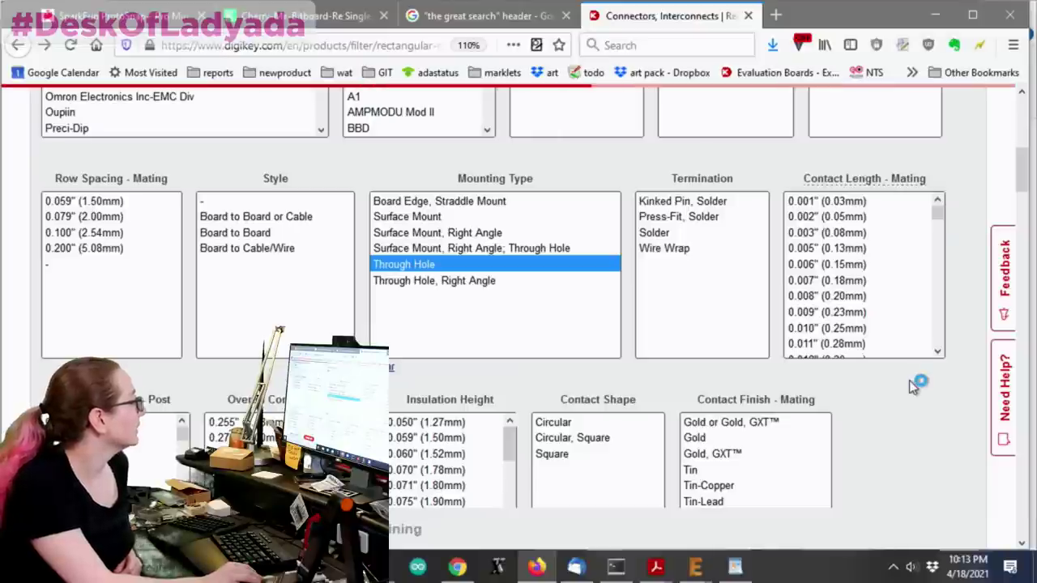
{"action": "scroll", "coordinate": [940, 251], "scroll_direction": "down", "scroll_amount": 1}
{"action": "scroll", "coordinate": [946, 232], "scroll_direction": "down", "scroll_amount": 7}
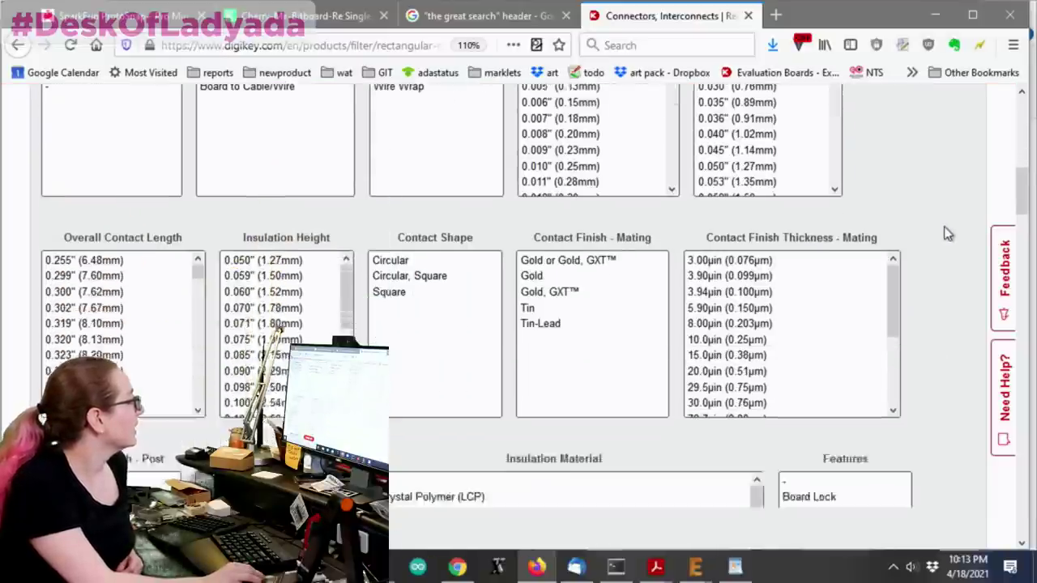
{"action": "scroll", "coordinate": [946, 233], "scroll_direction": "up", "scroll_amount": 6}
{"action": "scroll", "coordinate": [950, 234], "scroll_direction": "up", "scroll_amount": 3}
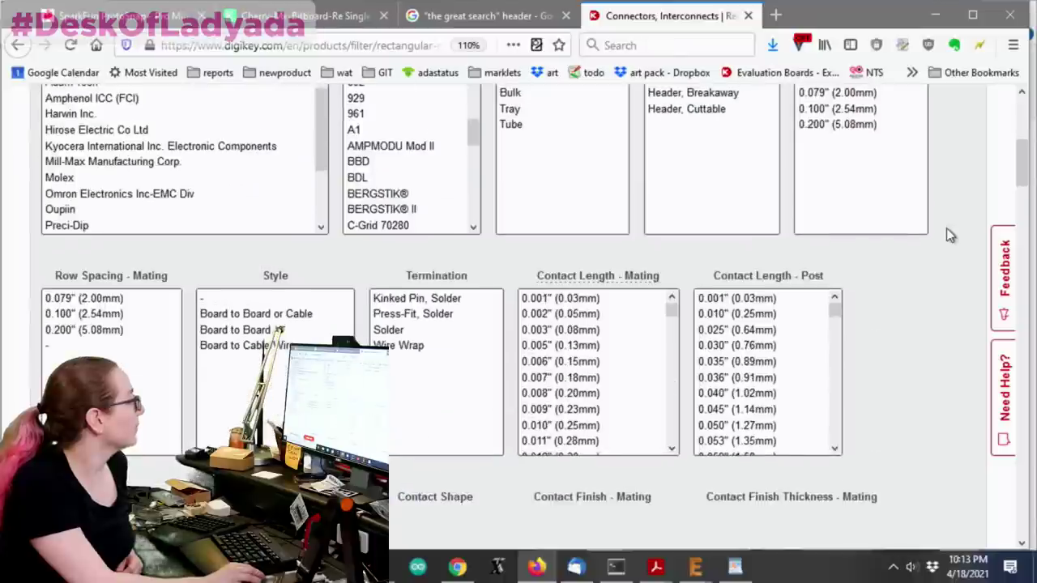
{"action": "scroll", "coordinate": [949, 233], "scroll_direction": "up", "scroll_amount": 3}
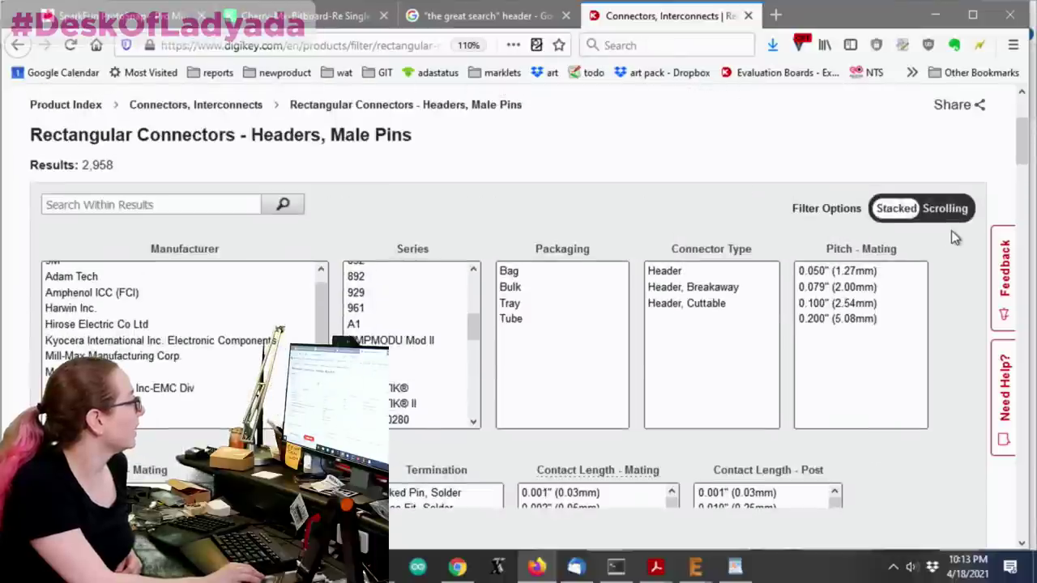
Filter to 0.100" (2.54mm) pitch and 0.100" (2.54mm) or unspecified row spacing.
{"action": "left_click", "coordinate": [873, 306]}
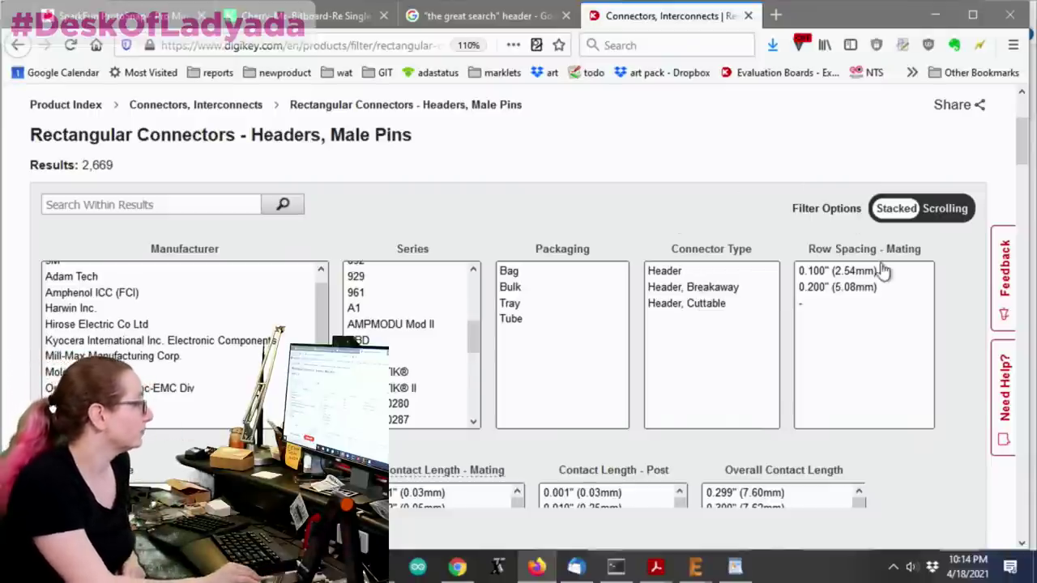
{"action": "scroll", "coordinate": [910, 243], "scroll_direction": "down", "scroll_amount": 2}
{"action": "left_click", "coordinate": [875, 173]}
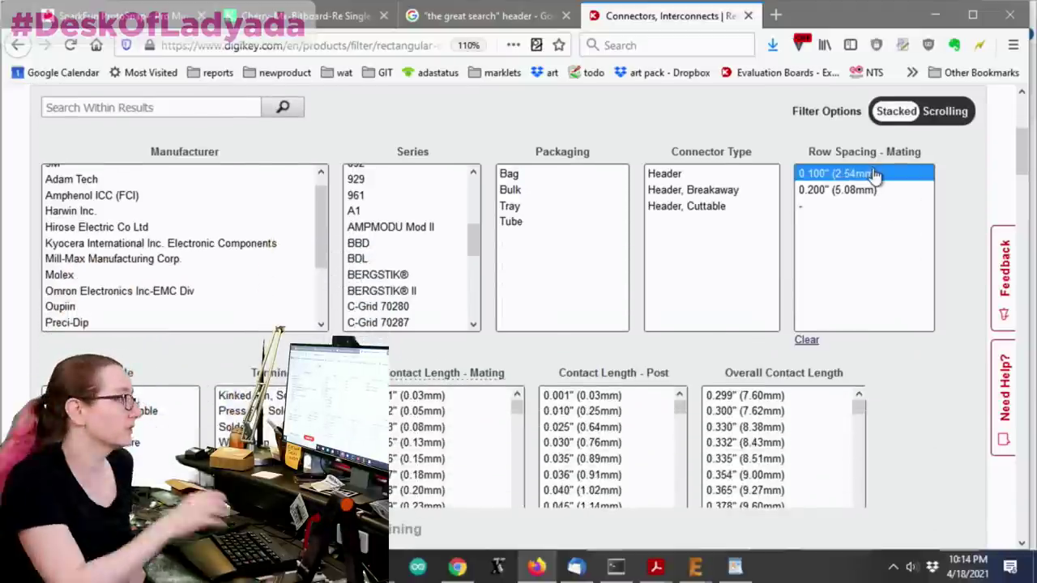
{"action": "left_click", "coordinate": [811, 207], "text": "ctrl"}
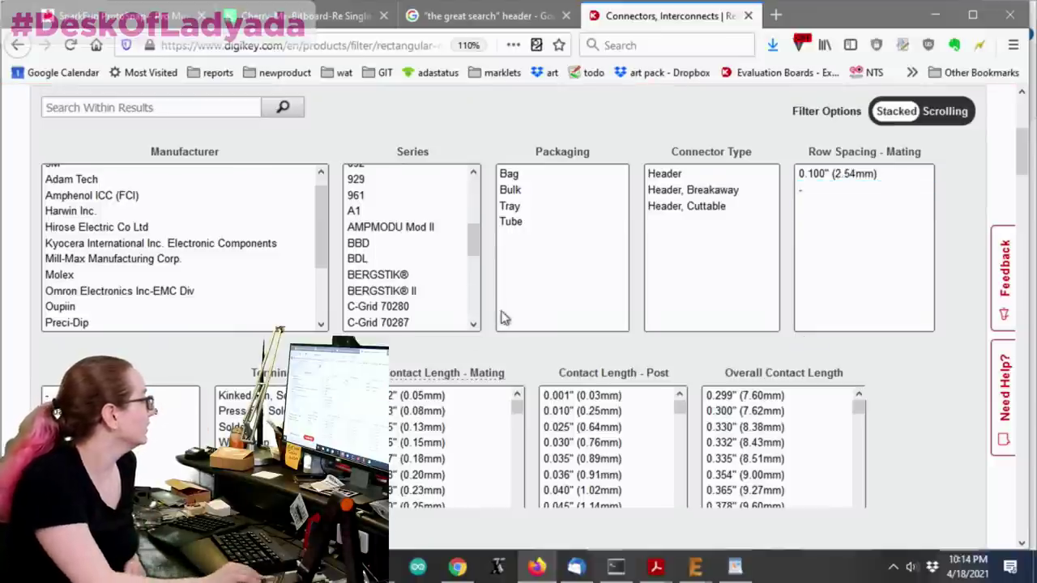
Select Termination types Kinked Pin, Solder through Solder, leaving out Wire Wrap.
{"action": "scroll", "coordinate": [502, 316], "scroll_direction": "down", "scroll_amount": 3}
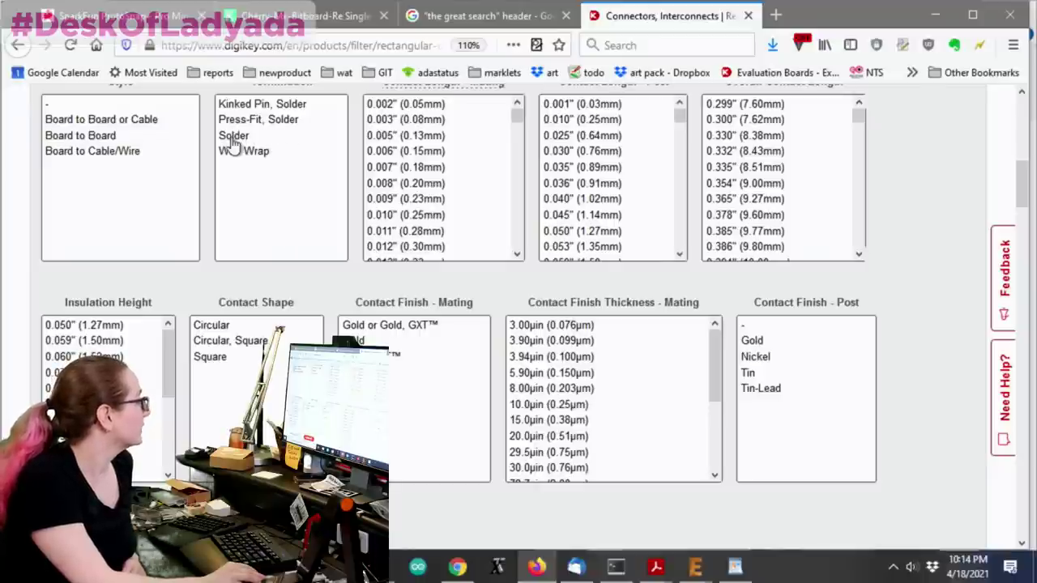
{"action": "left_click_drag", "start_coordinate": [233, 143], "coordinate": [243, 107]}
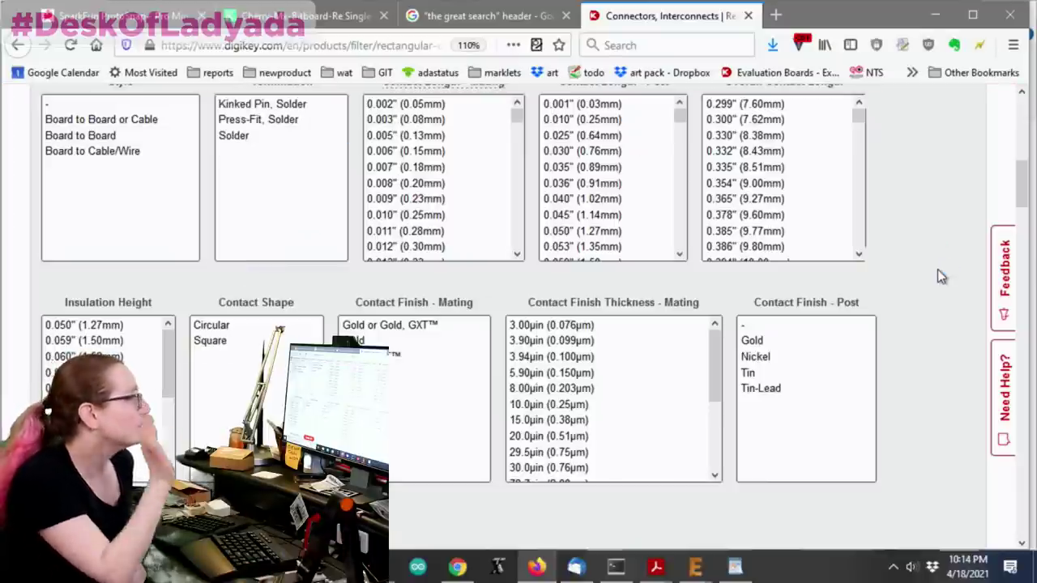
{"action": "scroll", "coordinate": [938, 269], "scroll_direction": "down", "scroll_amount": 4}
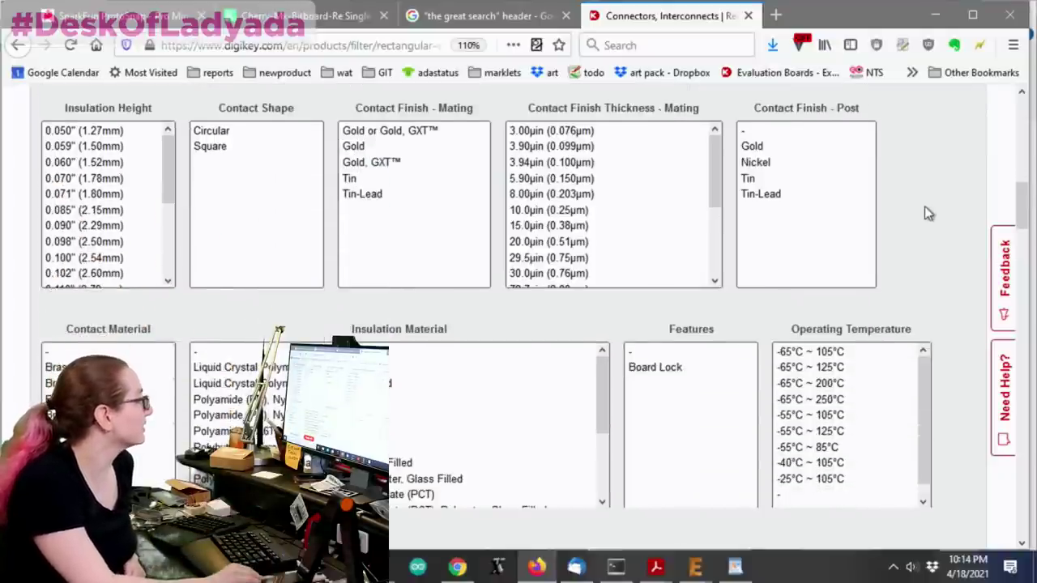
{"action": "scroll", "coordinate": [924, 205], "scroll_direction": "down", "scroll_amount": 2}
{"action": "scroll", "coordinate": [924, 205], "scroll_direction": "up", "scroll_amount": 2}
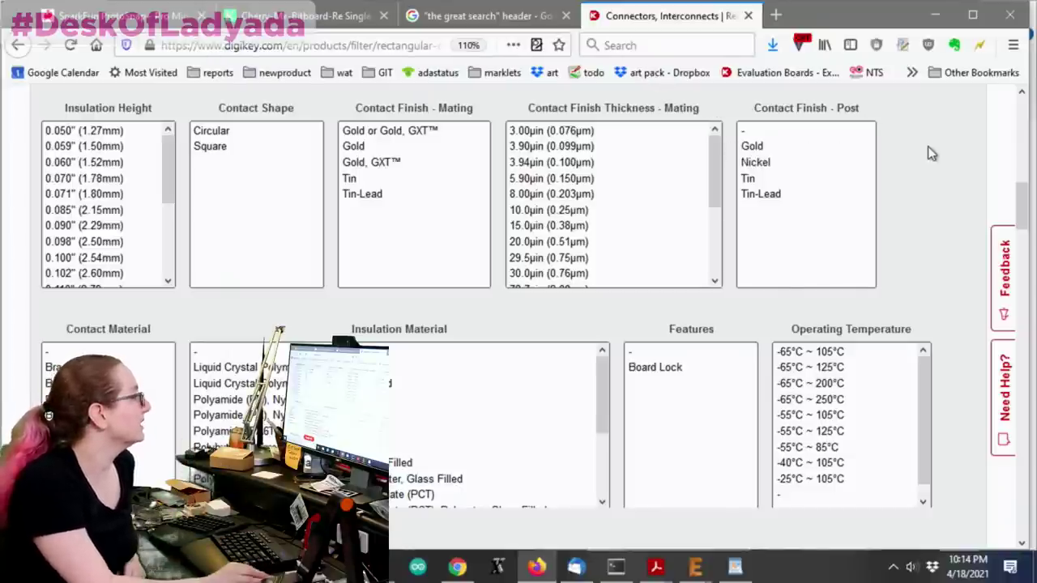
Require RoHS Compliant parts, yielding 79 pages led by Samtec TSW-109-07-L-D at $1.50.
{"action": "scroll", "coordinate": [873, 204], "scroll_direction": "down", "scroll_amount": 3}
{"action": "scroll", "coordinate": [874, 203], "scroll_direction": "down", "scroll_amount": 4}
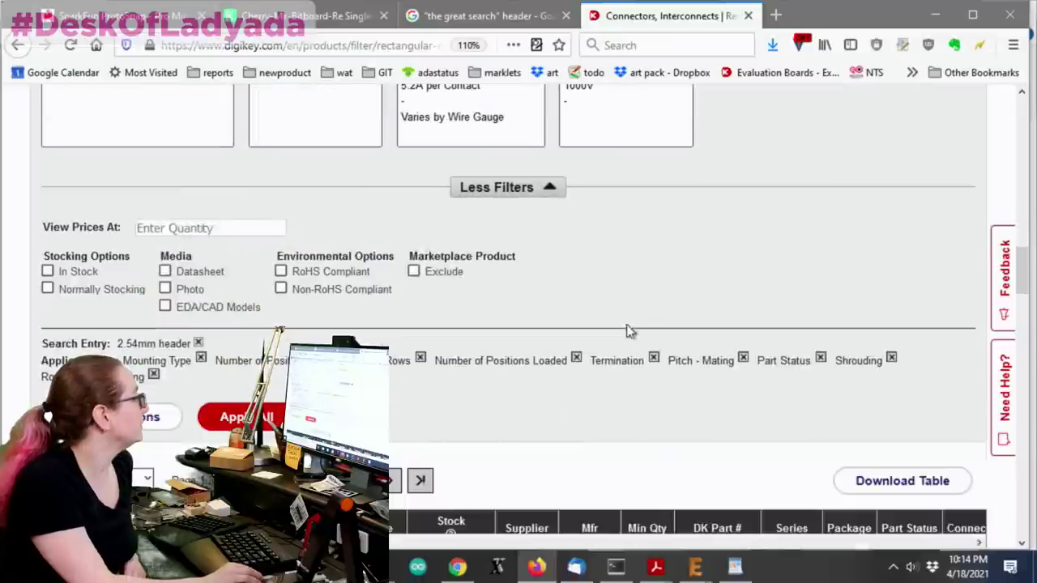
{"action": "left_click", "coordinate": [306, 289]}
{"action": "left_click", "coordinate": [311, 289]}
{"action": "left_click", "coordinate": [324, 274]}
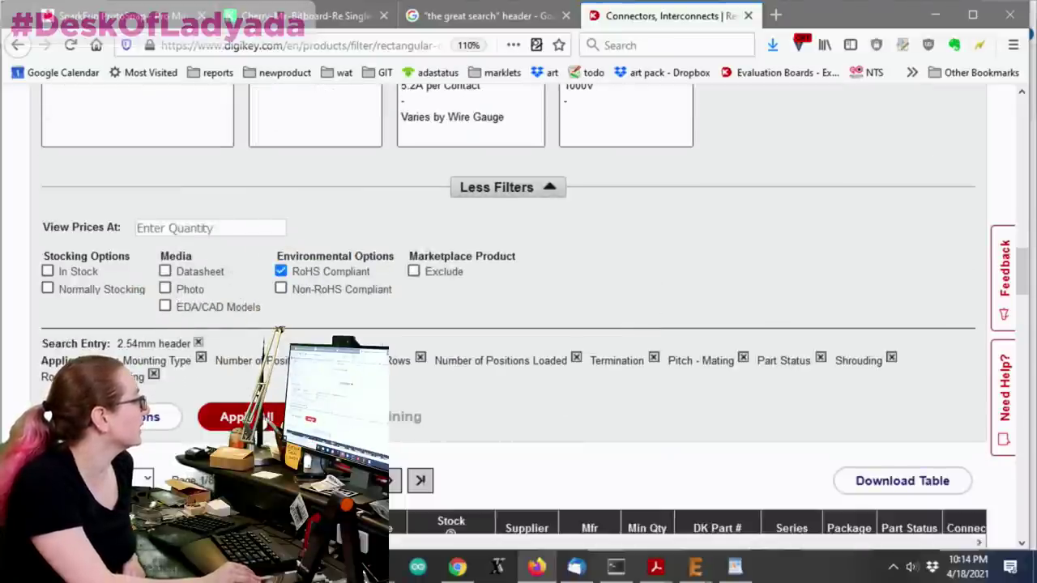
{"action": "scroll", "coordinate": [905, 303], "scroll_direction": "up", "scroll_amount": 5}
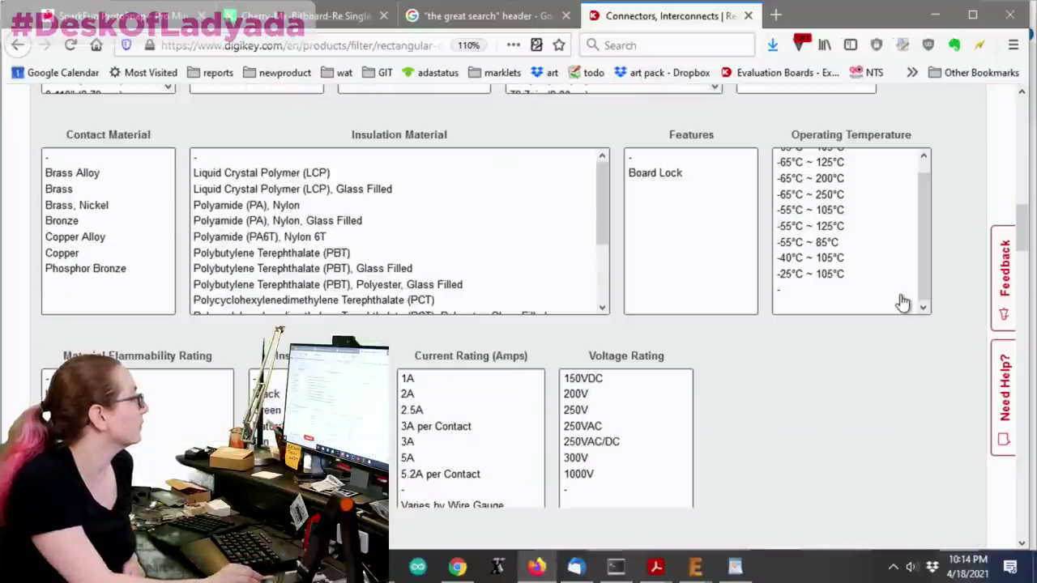
{"action": "scroll", "coordinate": [902, 302], "scroll_direction": "down", "scroll_amount": 8}
{"action": "scroll", "coordinate": [893, 294], "scroll_direction": "up", "scroll_amount": 6}
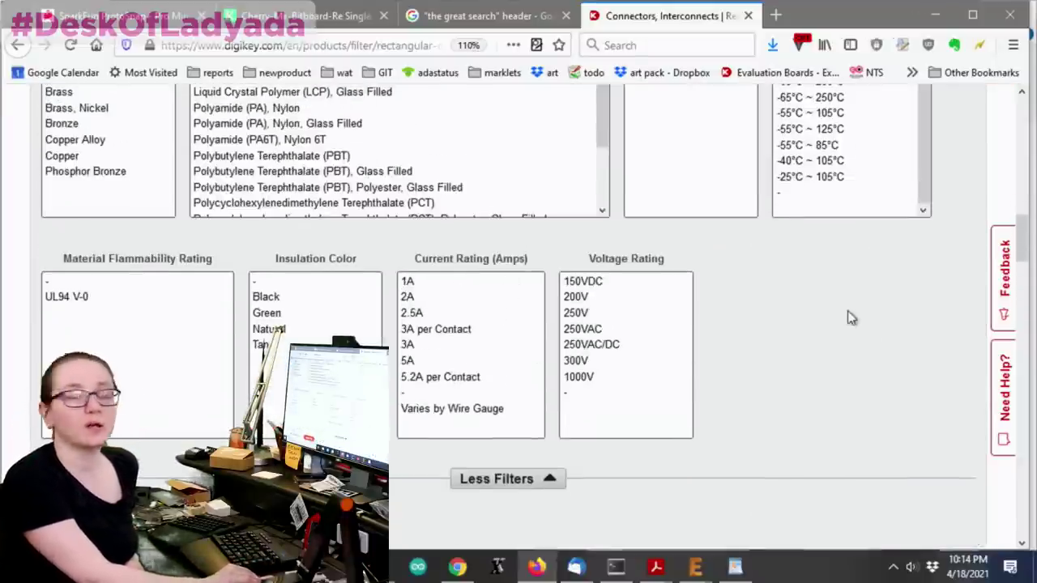
{"action": "scroll", "coordinate": [851, 316], "scroll_direction": "down", "scroll_amount": 8}
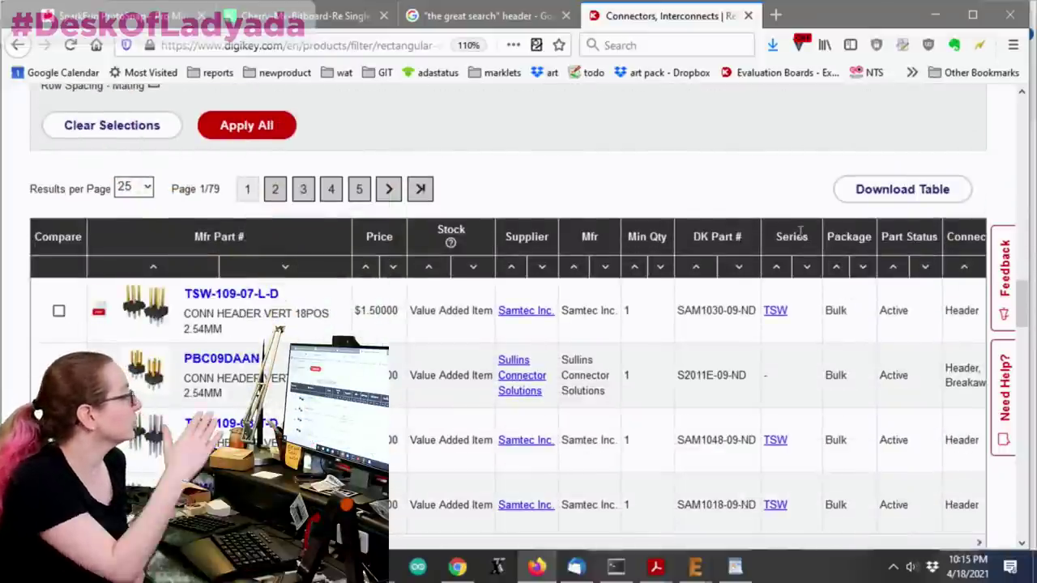
{"action": "scroll", "coordinate": [648, 273], "scroll_direction": "down", "scroll_amount": 2}
{"action": "mouse_move", "coordinate": [144, 272]}
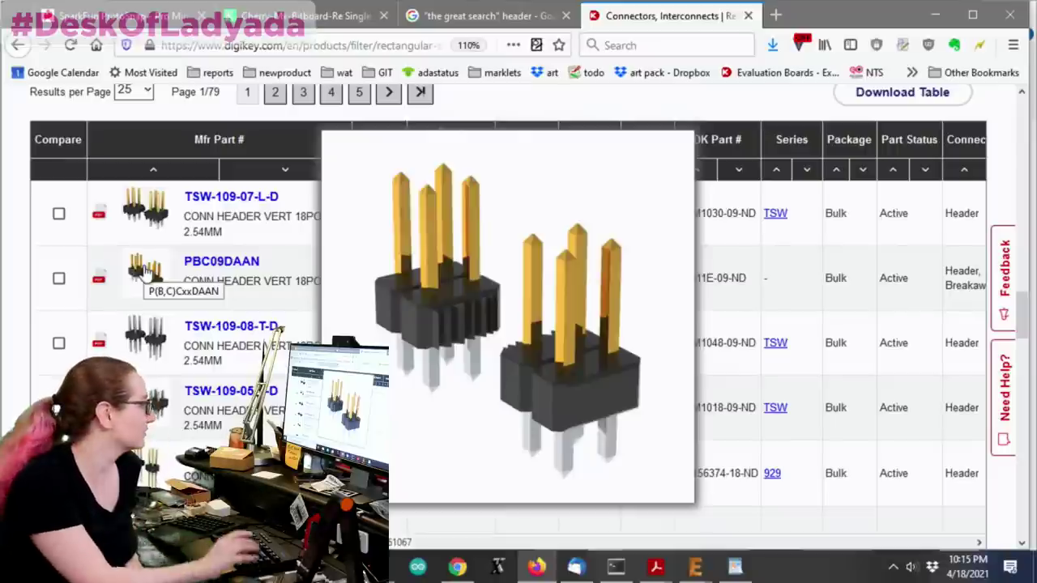
{"action": "scroll", "coordinate": [170, 266], "scroll_direction": "down", "scroll_amount": 3}
{"action": "scroll", "coordinate": [172, 267], "scroll_direction": "up", "scroll_amount": 1}
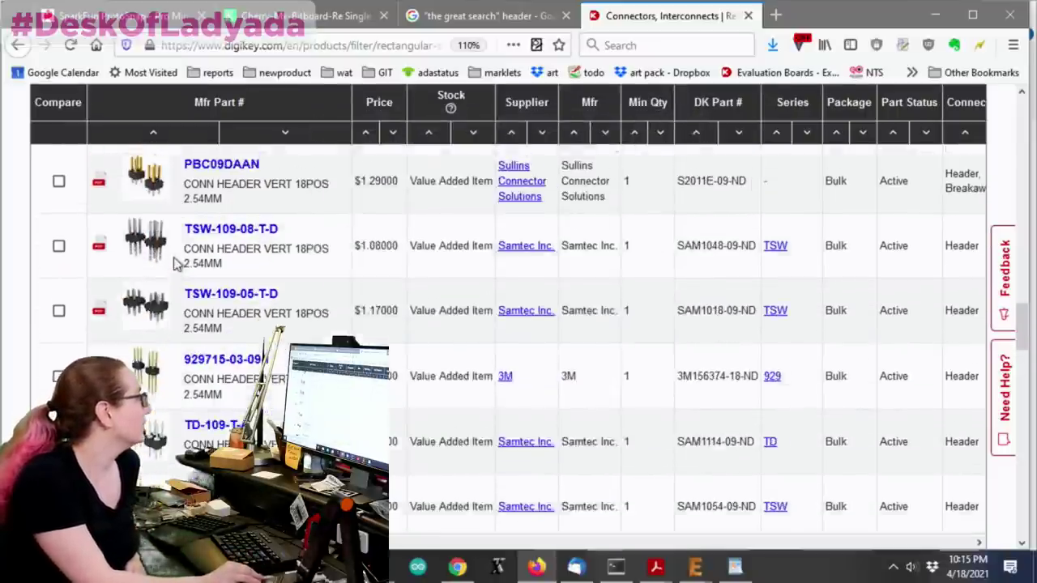
{"action": "mouse_move", "coordinate": [153, 379]}
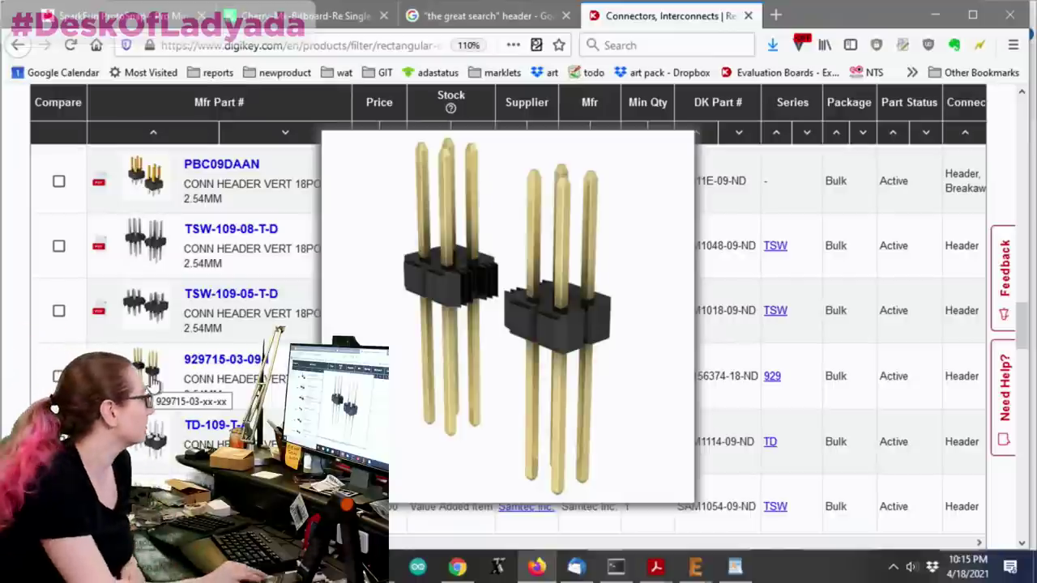
{"action": "scroll", "coordinate": [154, 251], "scroll_direction": "down", "scroll_amount": 3}
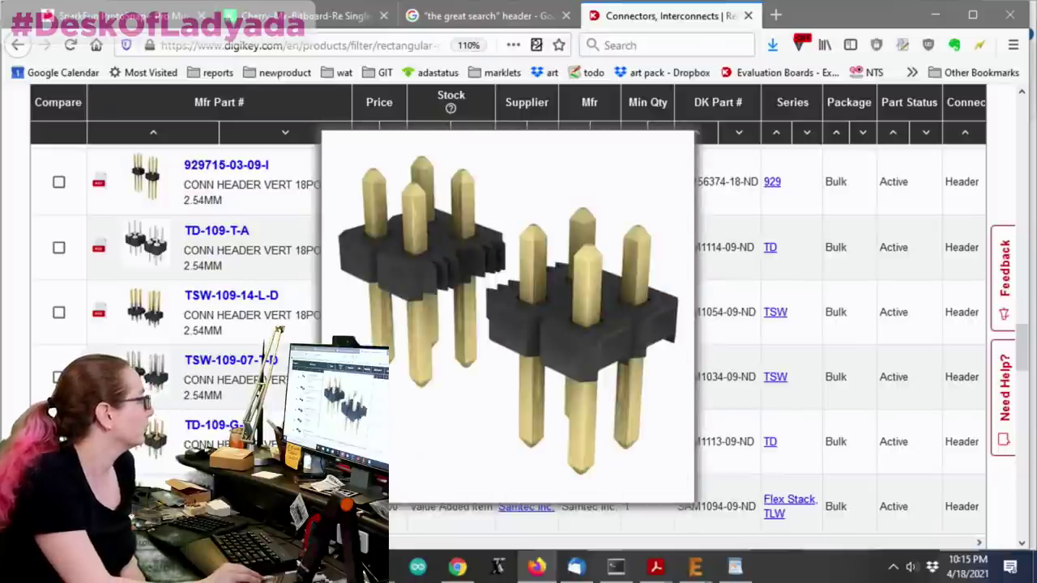
{"action": "scroll", "coordinate": [667, 336], "scroll_direction": "up", "scroll_amount": 15}
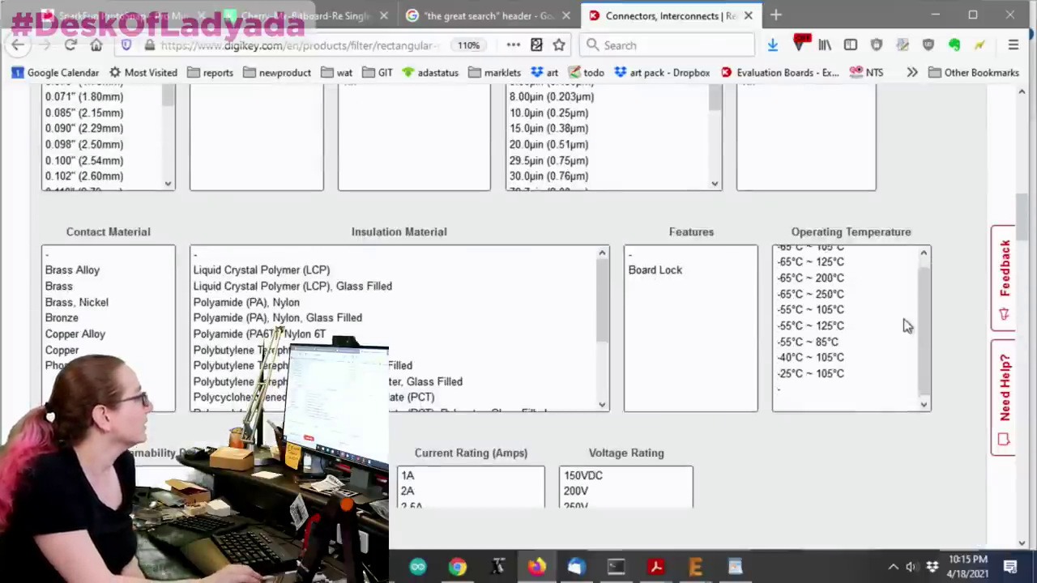
Set Contact Shape to Square, trimming results to 76 pages still led by Samtec TSW.
{"action": "scroll", "coordinate": [952, 235], "scroll_direction": "up", "scroll_amount": 10}
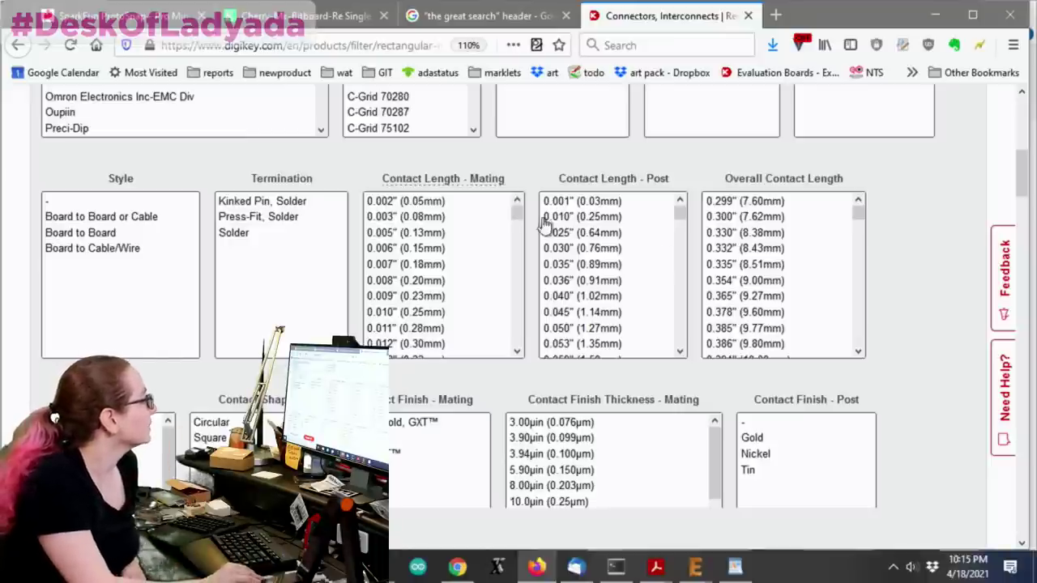
{"action": "mouse_move", "coordinate": [519, 216]}
{"action": "left_mouse_down"}
{"action": "mouse_move", "coordinate": [526, 252]}
{"action": "mouse_move", "coordinate": [519, 212]}
{"action": "left_mouse_up"}
{"action": "scroll", "coordinate": [944, 266], "scroll_direction": "up", "scroll_amount": 4}
{"action": "scroll", "coordinate": [944, 266], "scroll_direction": "down", "scroll_amount": 6}
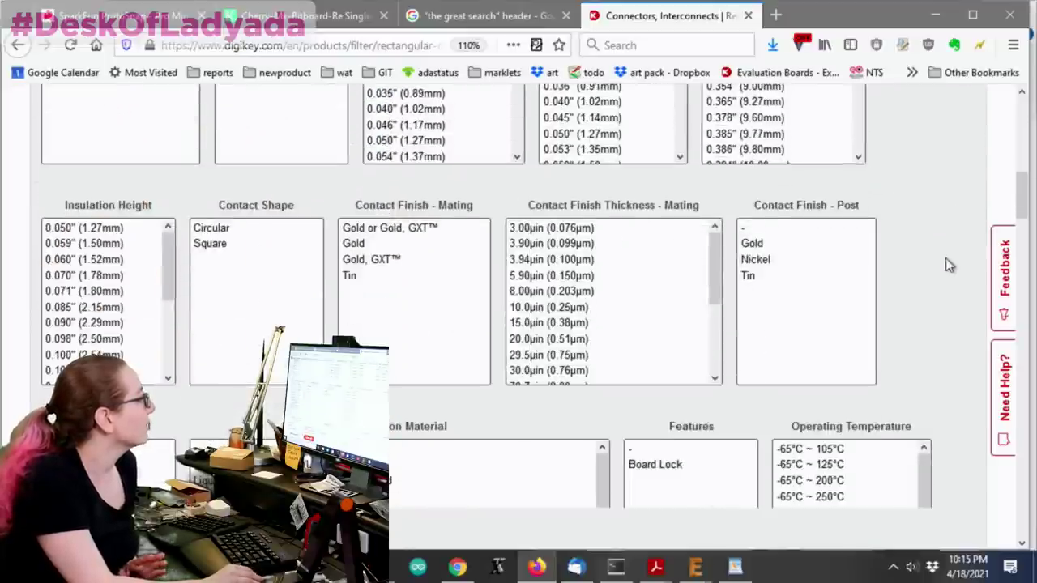
{"action": "left_click", "coordinate": [223, 246]}
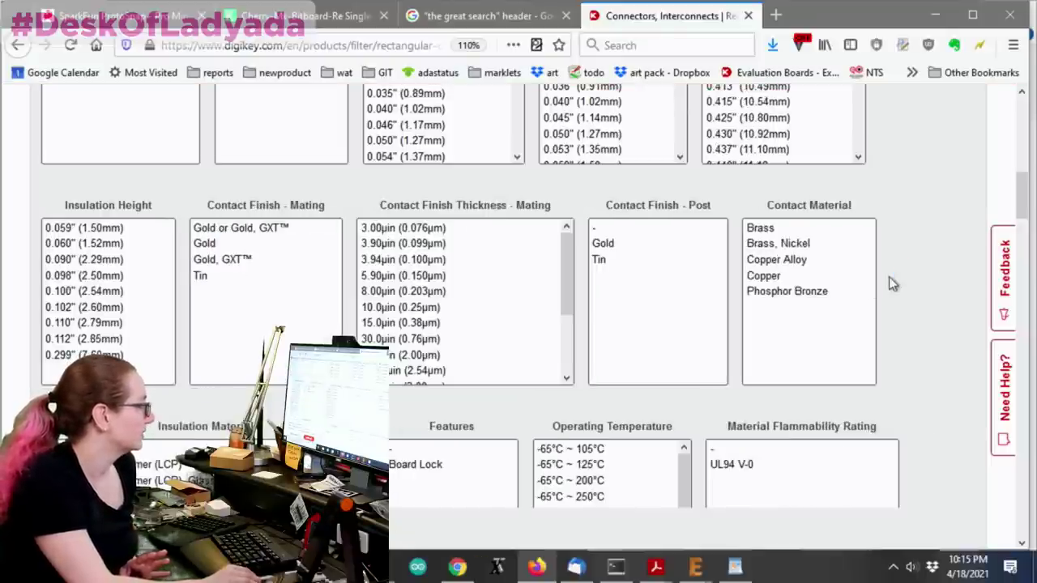
{"action": "scroll", "coordinate": [889, 284], "scroll_direction": "down", "scroll_amount": 2}
{"action": "scroll", "coordinate": [889, 283], "scroll_direction": "down", "scroll_amount": 5}
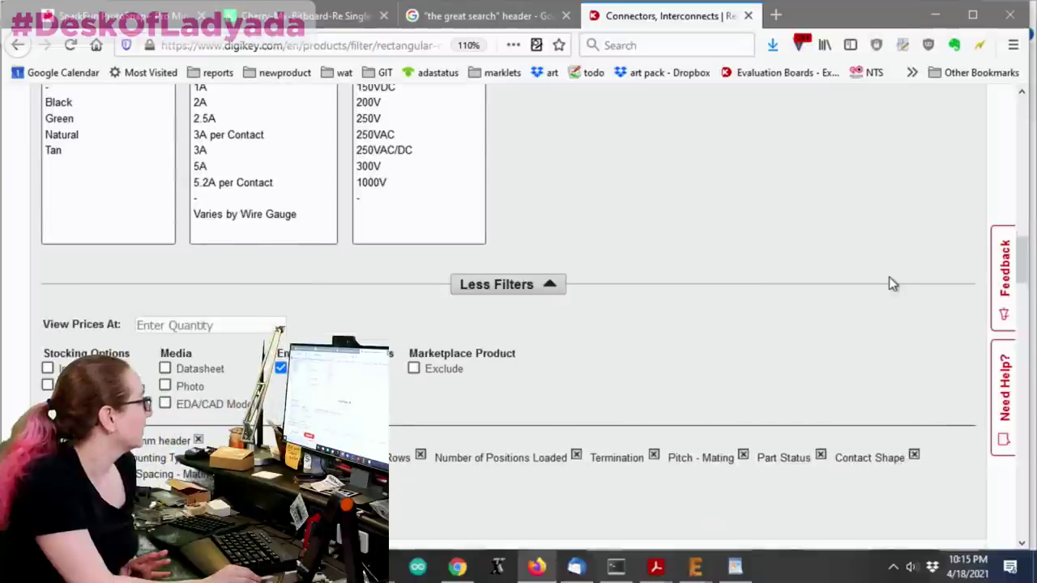
{"action": "scroll", "coordinate": [888, 283], "scroll_direction": "up", "scroll_amount": 2}
{"action": "scroll", "coordinate": [888, 283], "scroll_direction": "down", "scroll_amount": 6}
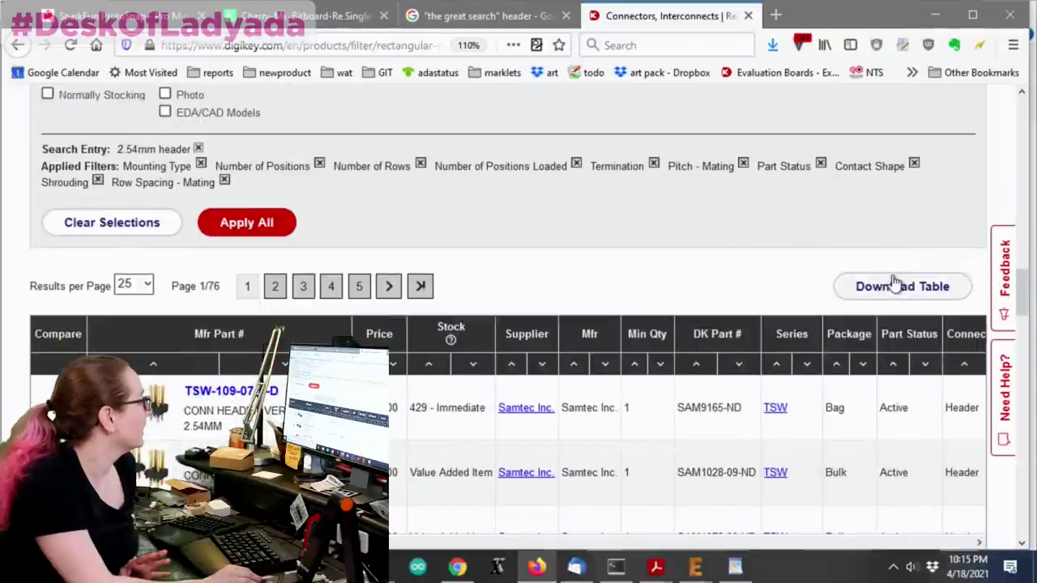
Set the Contact Finish - Post filter to Gold only.
{"action": "scroll", "coordinate": [164, 434], "scroll_direction": "down", "scroll_amount": 1}
{"action": "scroll", "coordinate": [739, 356], "scroll_direction": "up", "scroll_amount": 5}
{"action": "scroll", "coordinate": [742, 354], "scroll_direction": "up", "scroll_amount": 7}
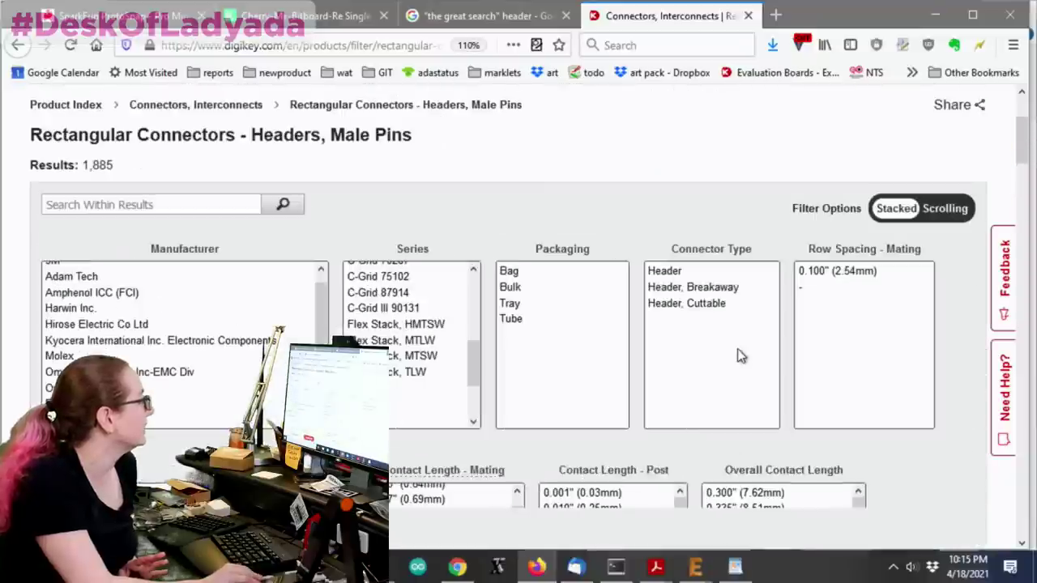
{"action": "scroll", "coordinate": [857, 348], "scroll_direction": "down", "scroll_amount": 3}
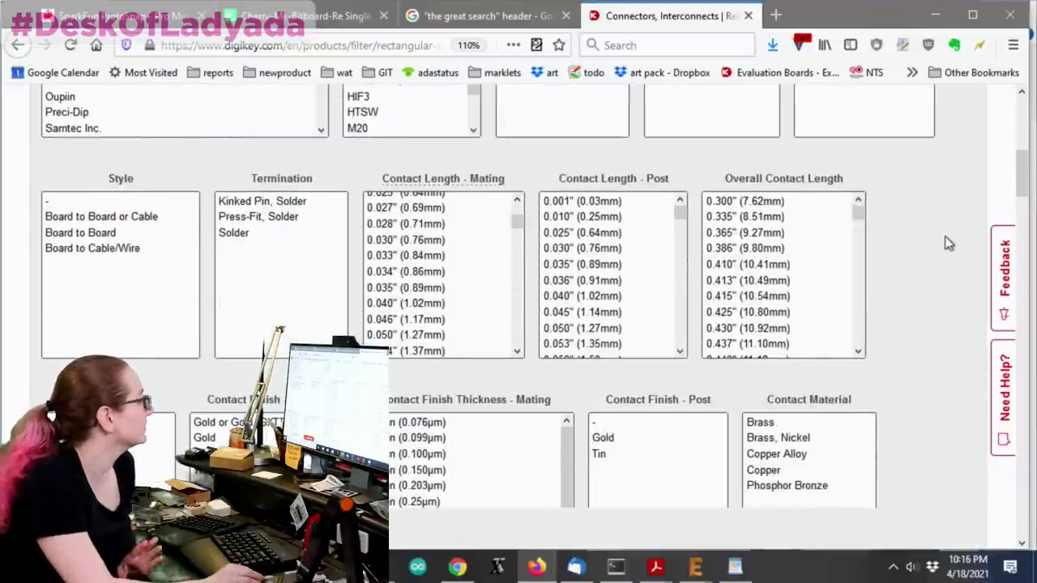
{"action": "scroll", "coordinate": [946, 241], "scroll_direction": "down", "scroll_amount": 1}
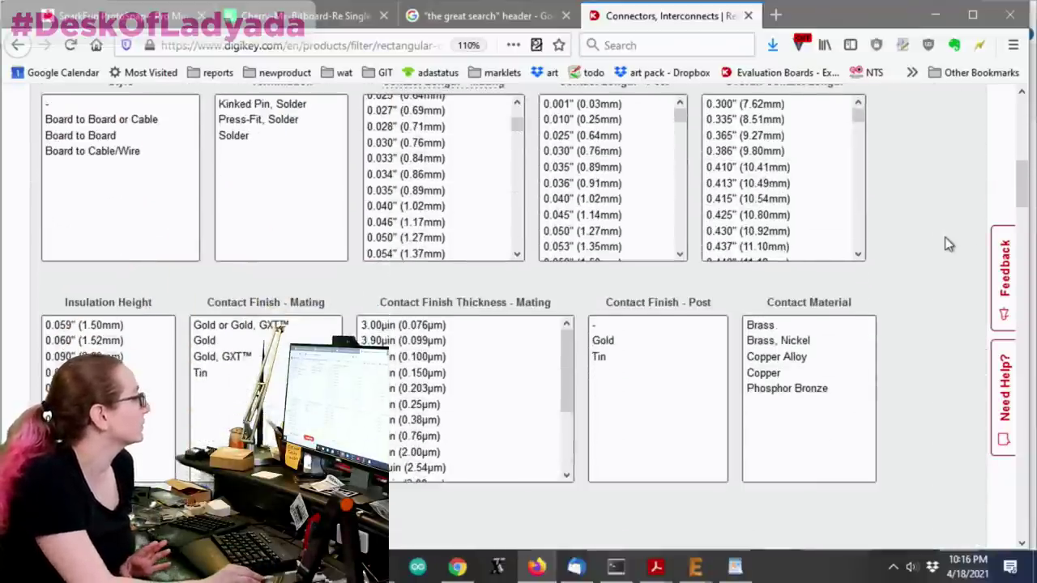
{"action": "left_click", "coordinate": [620, 356]}
{"action": "left_click", "coordinate": [624, 341], "text": "ctrl"}
{"action": "left_click", "coordinate": [623, 341], "text": "ctrl"}
{"action": "left_click", "coordinate": [629, 356], "text": "ctrl"}
{"action": "left_click", "coordinate": [664, 340]}
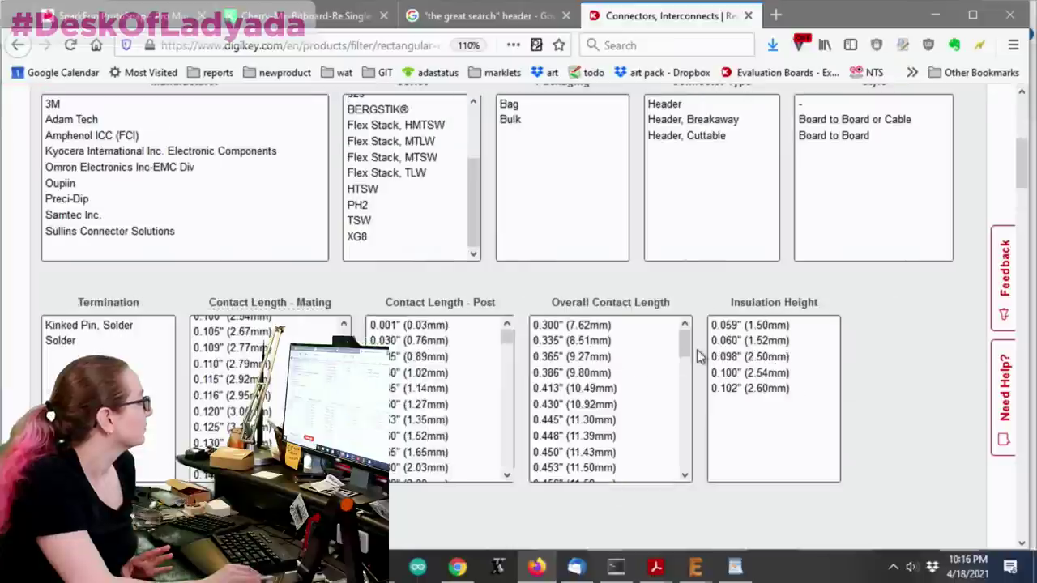
Review the 21 pages of Gold-finish header results, led by Samtec's TSW-109-07-G-D at $1.81.
{"action": "scroll", "coordinate": [904, 377], "scroll_direction": "down", "scroll_amount": 1}
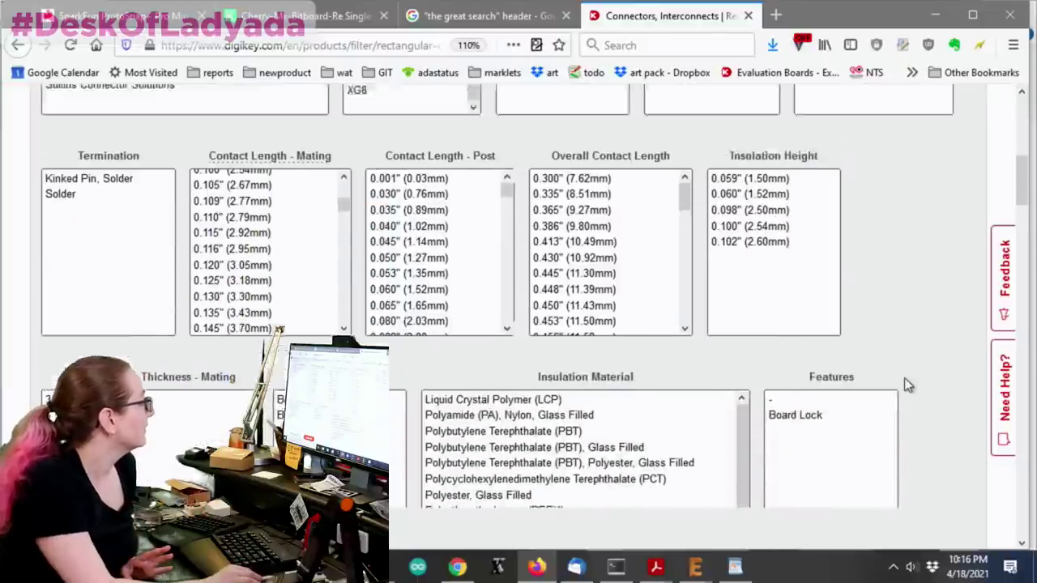
{"action": "scroll", "coordinate": [904, 378], "scroll_direction": "up", "scroll_amount": 3}
{"action": "scroll", "coordinate": [908, 381], "scroll_direction": "down", "scroll_amount": 10}
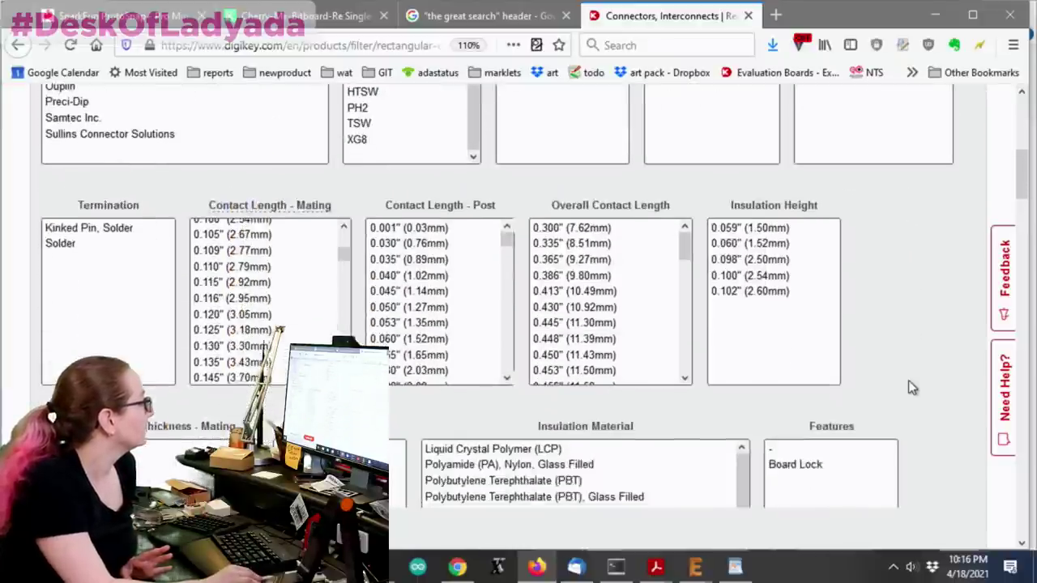
{"action": "scroll", "coordinate": [908, 380], "scroll_direction": "down", "scroll_amount": 14}
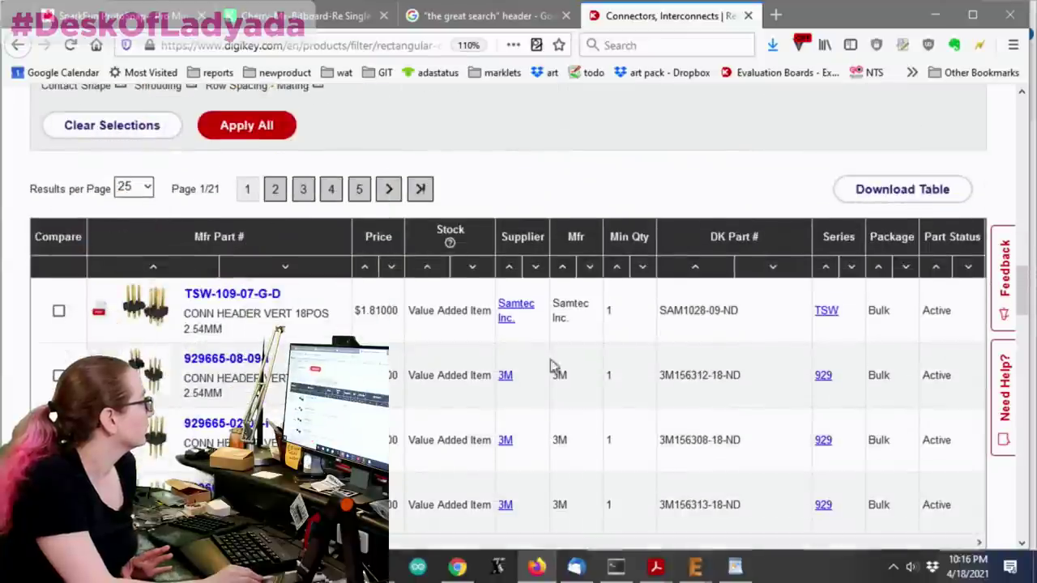
Filter Contact Length - Mating to 0.236" and longer, narrowing results to three pages of Oupiin 2011-series headers.
{"action": "mouse_move", "coordinate": [160, 312]}
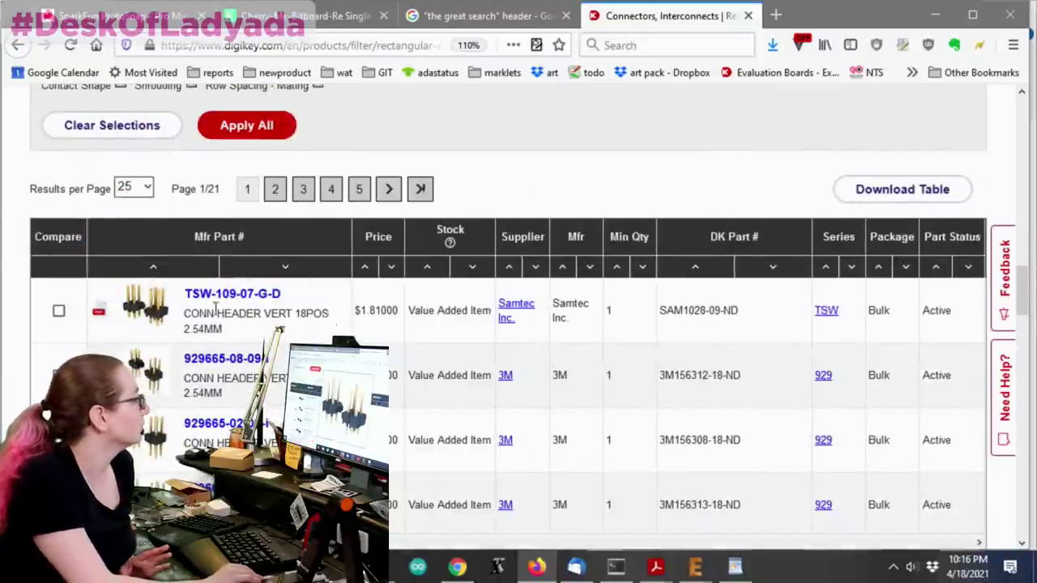
{"action": "scroll", "coordinate": [624, 338], "scroll_direction": "up", "scroll_amount": 12}
{"action": "scroll", "coordinate": [852, 379], "scroll_direction": "up", "scroll_amount": 4}
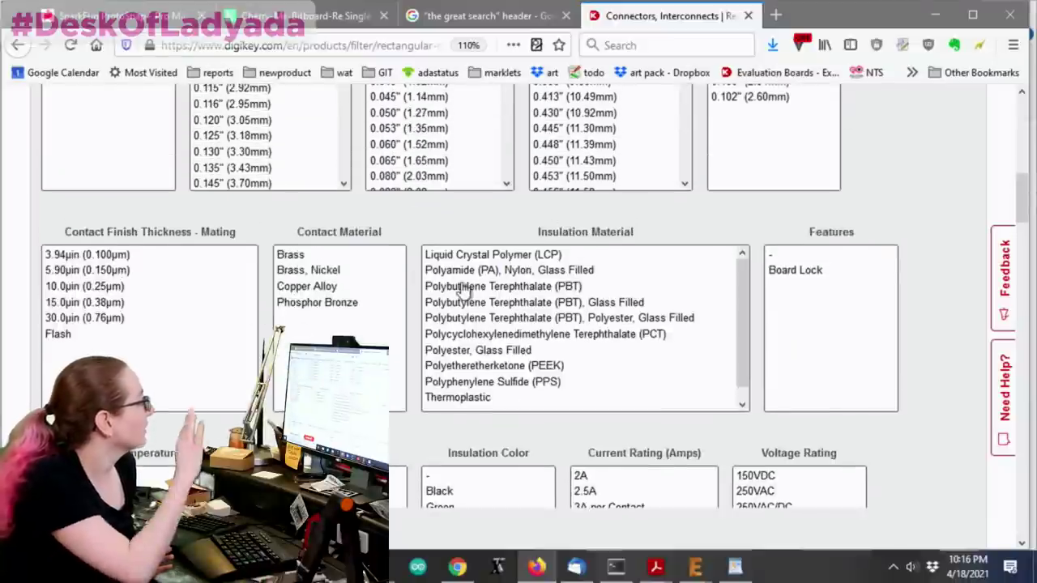
{"action": "scroll", "coordinate": [149, 299], "scroll_direction": "up", "scroll_amount": 2}
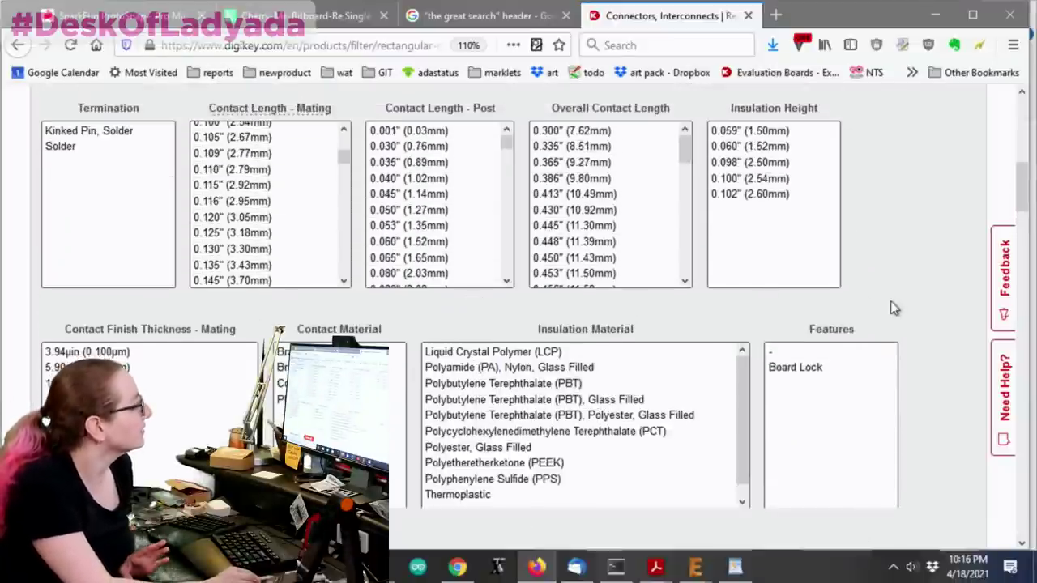
{"action": "scroll", "coordinate": [897, 308], "scroll_direction": "up", "scroll_amount": 4}
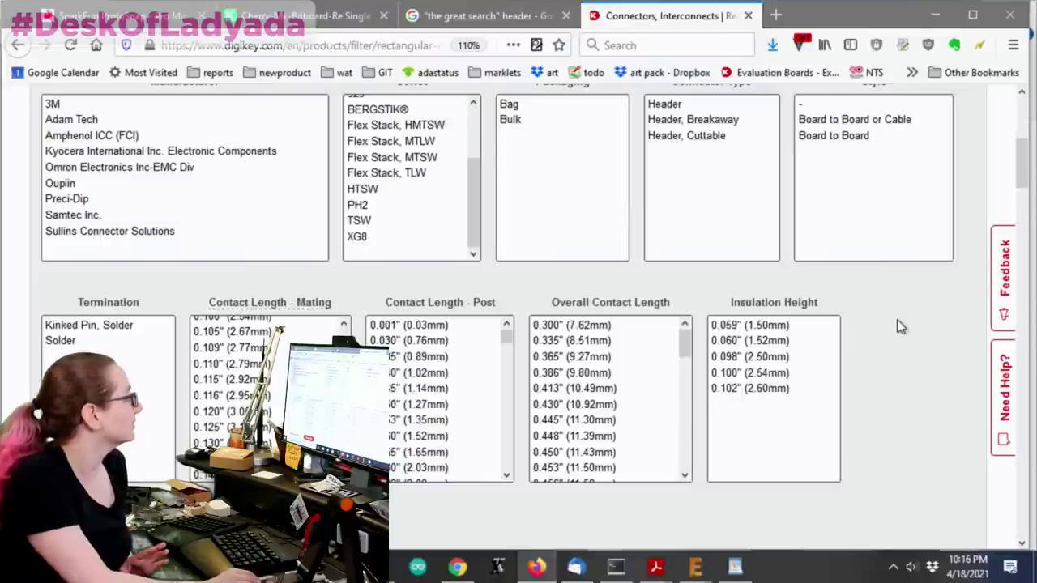
{"action": "scroll", "coordinate": [344, 325], "scroll_direction": "up", "scroll_amount": 5}
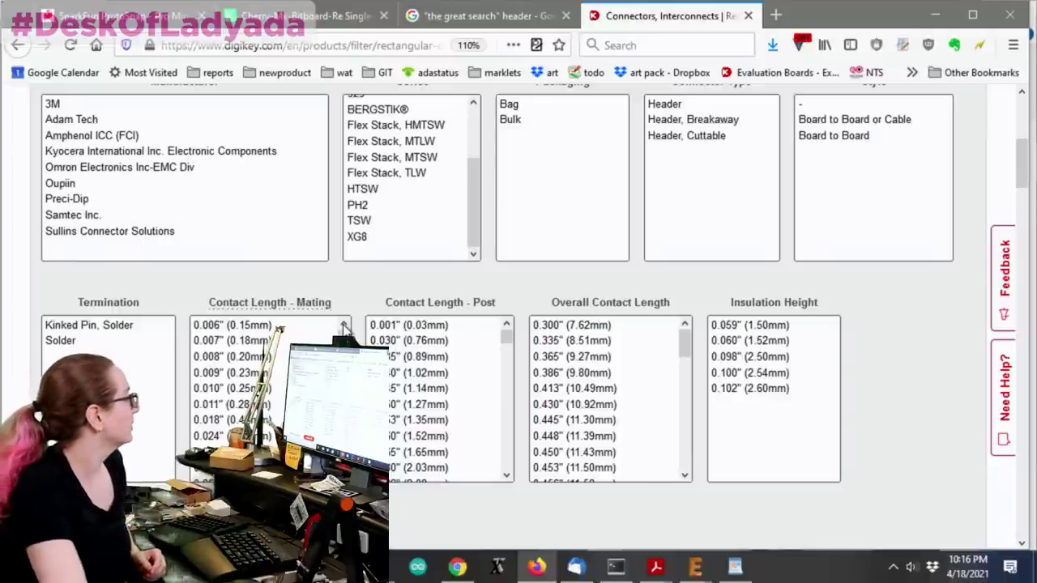
{"action": "scroll", "coordinate": [280, 330], "scroll_direction": "down", "scroll_amount": 10}
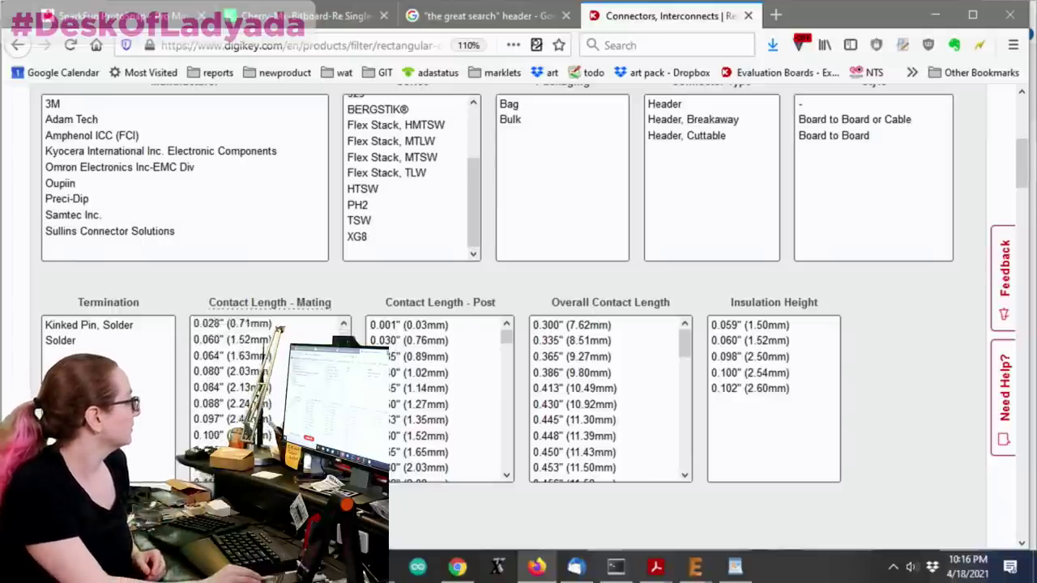
{"action": "scroll", "coordinate": [279, 329], "scroll_direction": "down", "scroll_amount": 4}
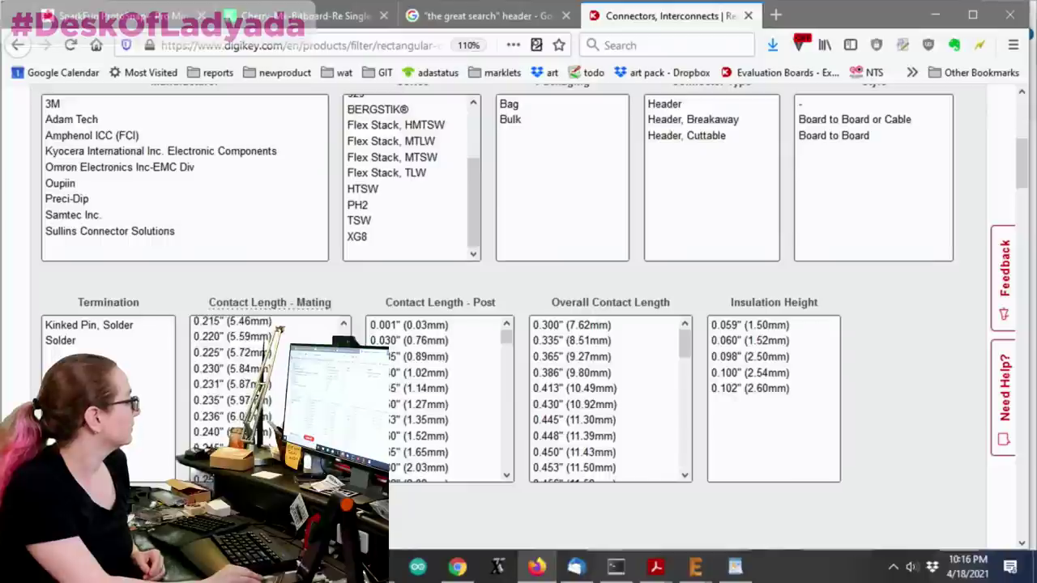
{"action": "left_click_drag", "start_coordinate": [275, 343], "coordinate": [267, 486]}
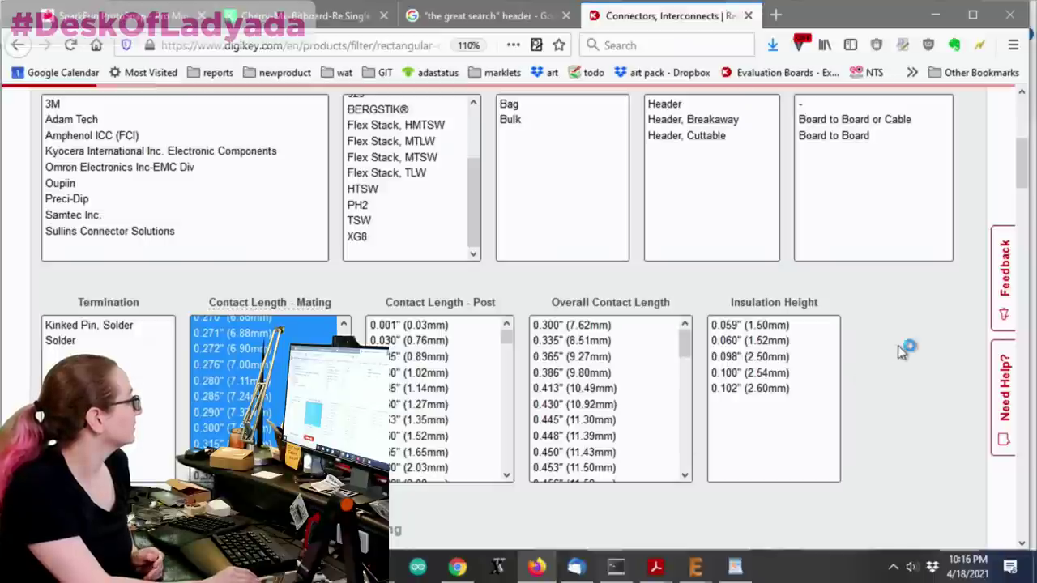
{"action": "scroll", "coordinate": [834, 326], "scroll_direction": "down", "scroll_amount": 10}
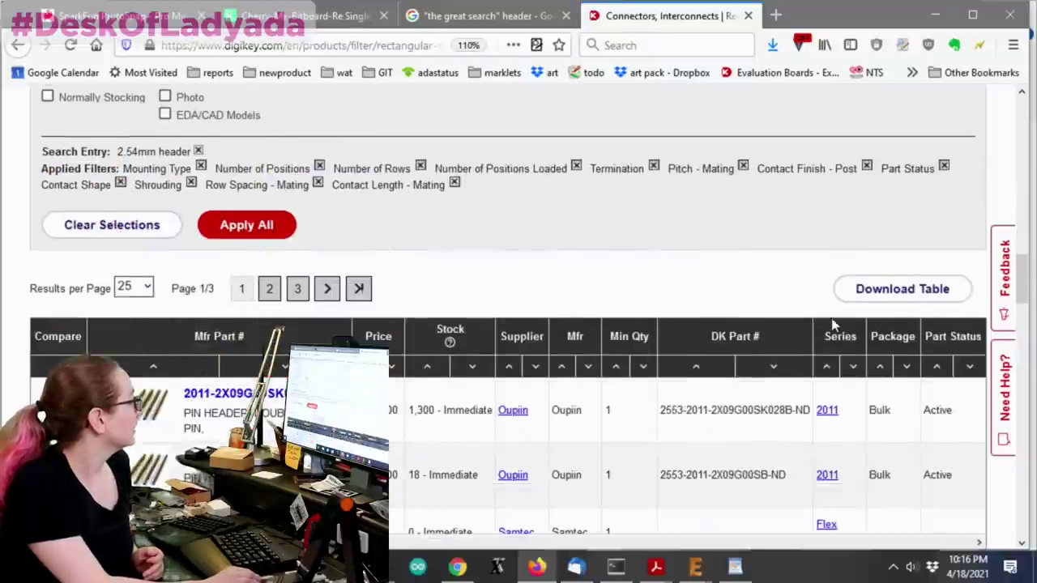
{"action": "scroll", "coordinate": [834, 325], "scroll_direction": "down", "scroll_amount": 2}
{"action": "scroll", "coordinate": [834, 324], "scroll_direction": "up", "scroll_amount": 2}
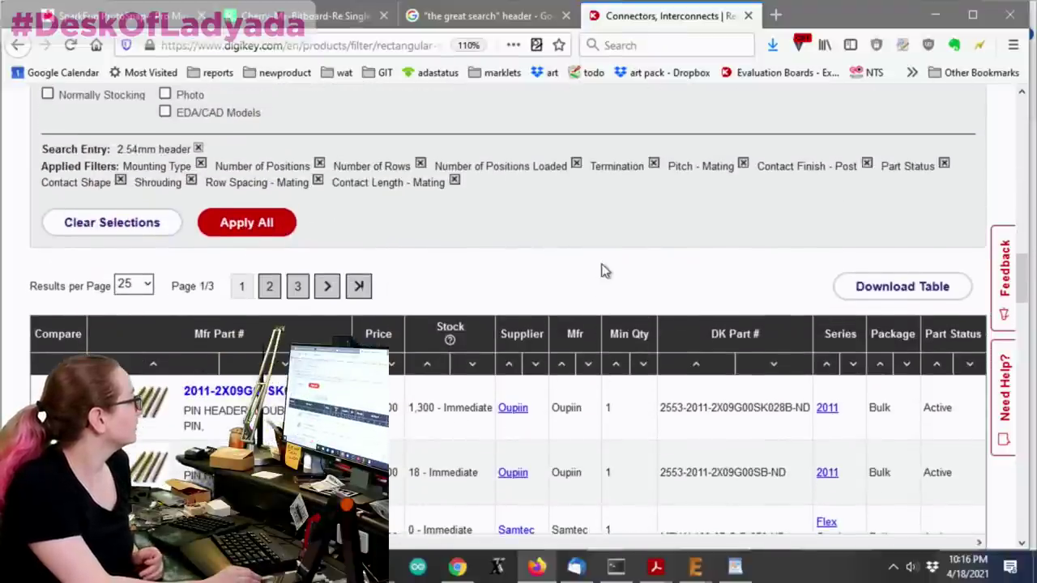
{"action": "scroll", "coordinate": [632, 336], "scroll_direction": "up", "scroll_amount": 3}
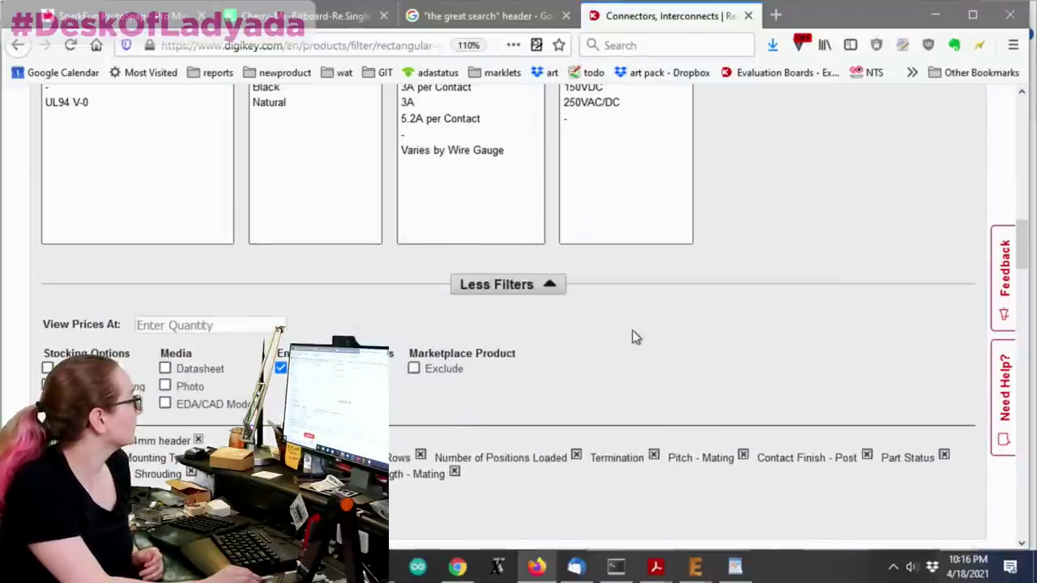
{"action": "scroll", "coordinate": [622, 339], "scroll_direction": "down", "scroll_amount": 3}
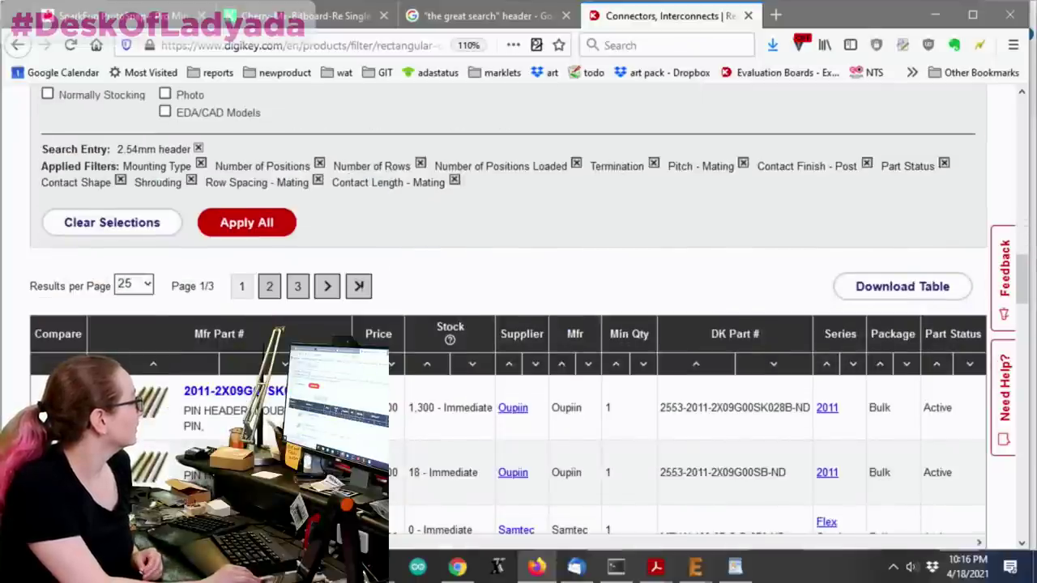
{"action": "scroll", "coordinate": [602, 321], "scroll_direction": "up", "scroll_amount": 6}
{"action": "scroll", "coordinate": [818, 314], "scroll_direction": "up", "scroll_amount": 5}
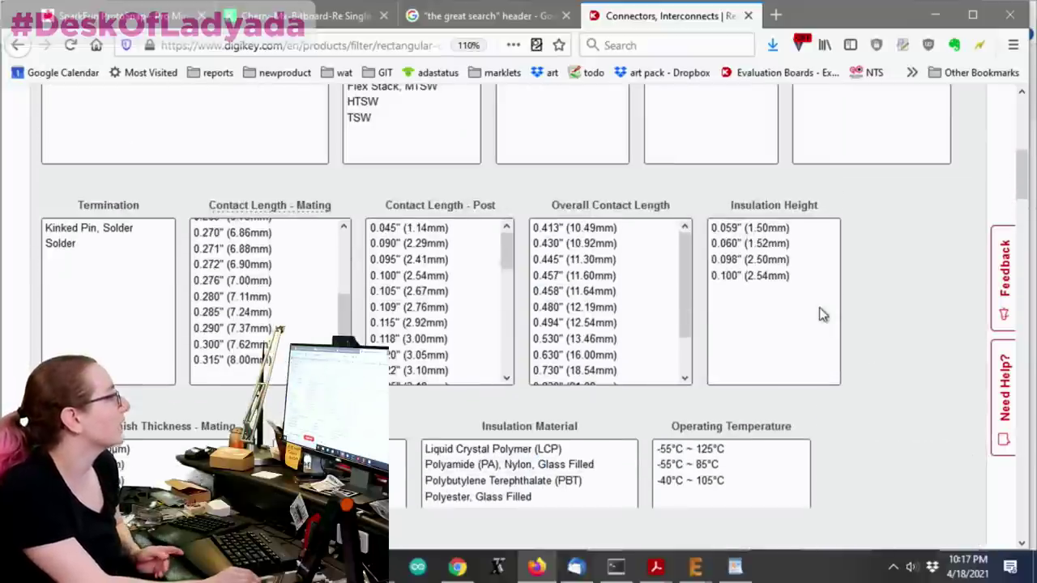
{"action": "scroll", "coordinate": [819, 314], "scroll_direction": "up", "scroll_amount": 3}
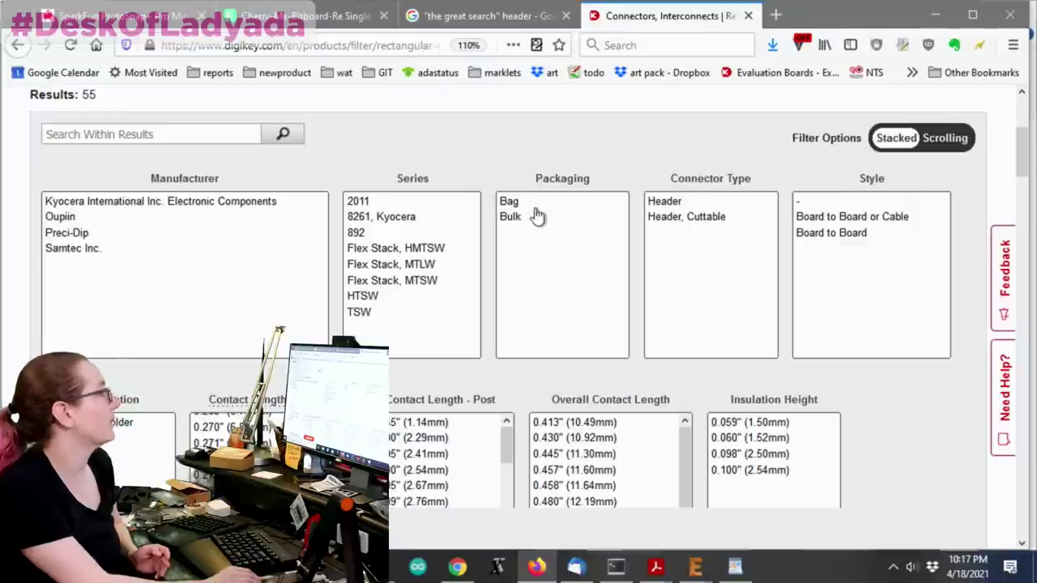
{"action": "scroll", "coordinate": [195, 228], "scroll_direction": "down", "scroll_amount": 3}
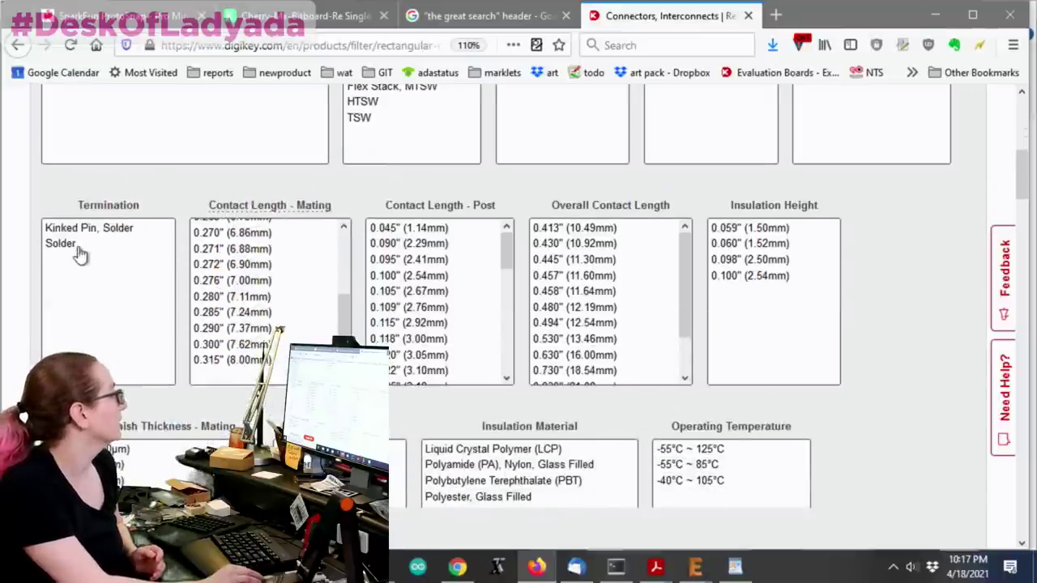
{"action": "left_click_drag", "start_coordinate": [343, 323], "coordinate": [353, 259]}
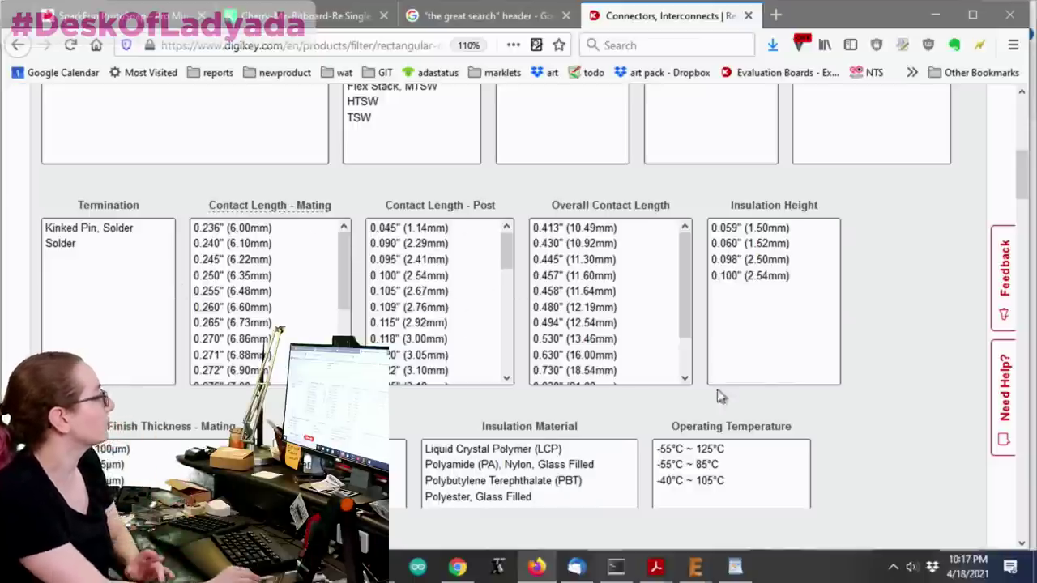
Price the results at a quantity of 1000, putting Oupiin's 2011-2X09G00SB first at $0.07500.
{"action": "scroll", "coordinate": [869, 362], "scroll_direction": "down", "scroll_amount": 6}
{"action": "scroll", "coordinate": [869, 362], "scroll_direction": "down", "scroll_amount": 6}
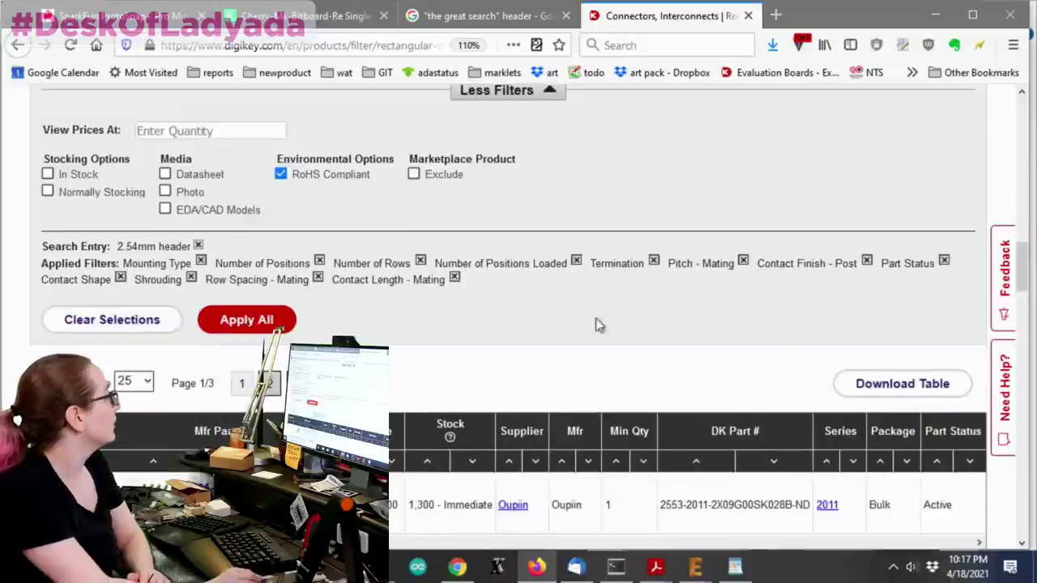
{"action": "left_click", "coordinate": [204, 133]}
{"action": "type", "text": "1000"}
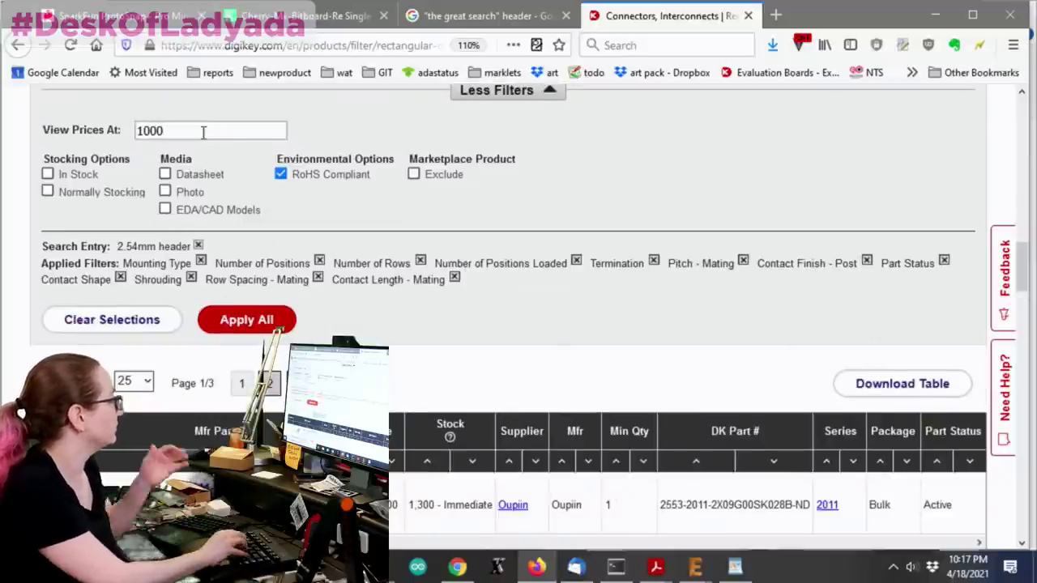
{"action": "left_click", "coordinate": [259, 321]}
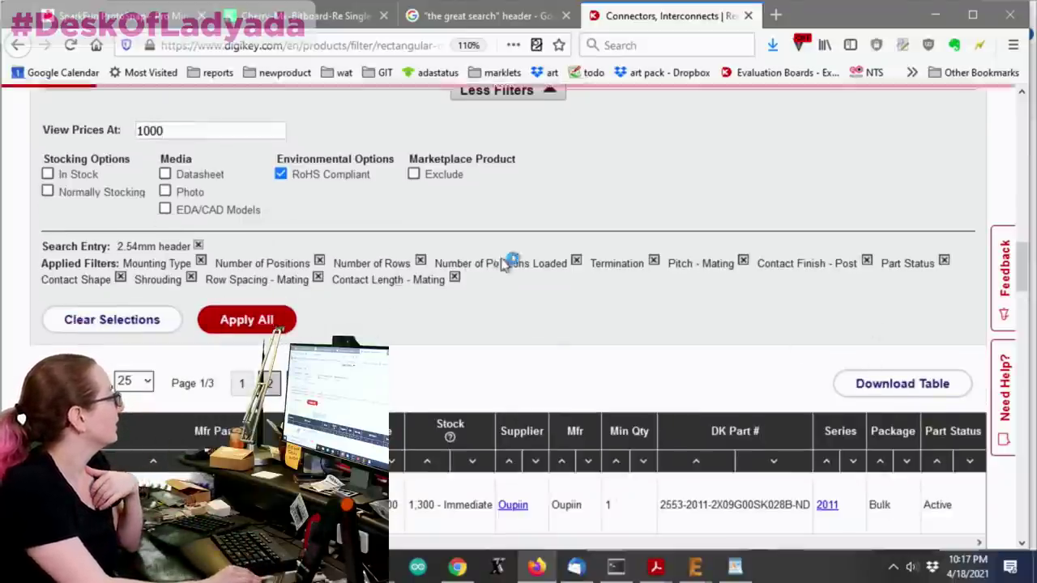
{"action": "scroll", "coordinate": [498, 289], "scroll_direction": "down", "scroll_amount": 1}
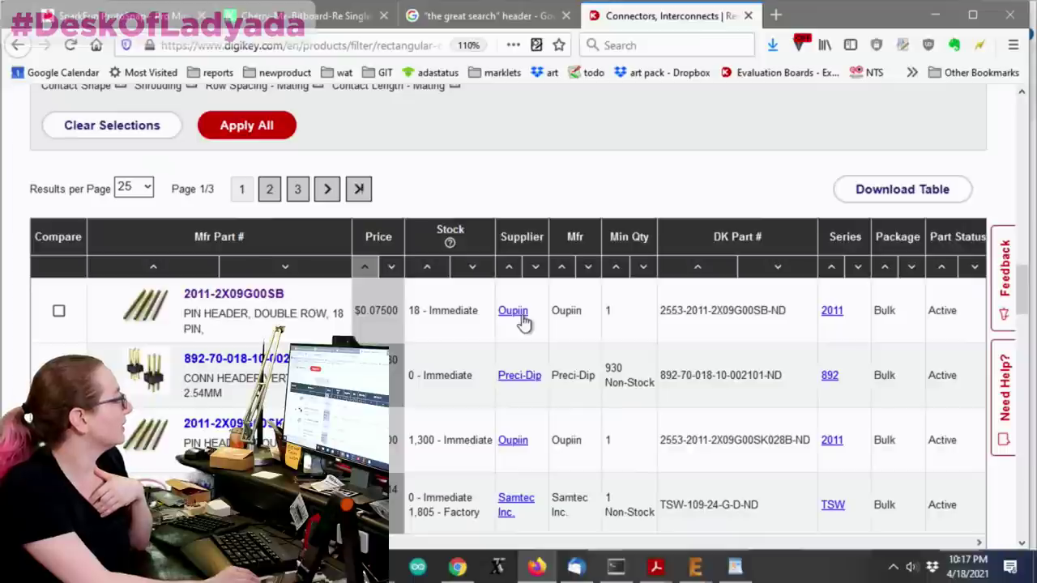
Open the Oupiin 2011-2X09G00SB product page and read its 18 in stock, 3A rating and black insulation.
{"action": "left_click", "coordinate": [243, 296]}
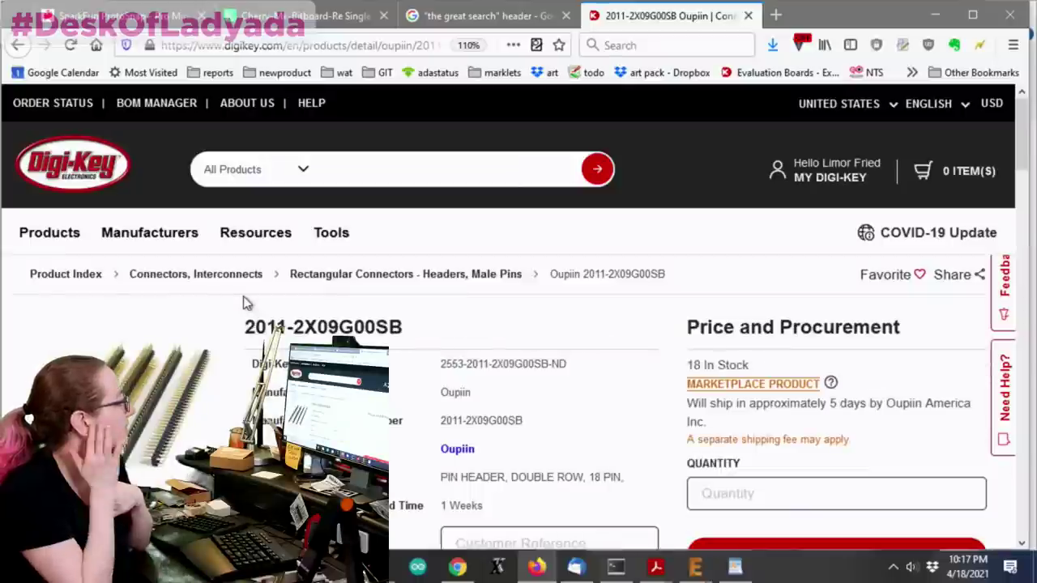
{"action": "scroll", "coordinate": [656, 294], "scroll_direction": "down", "scroll_amount": 2}
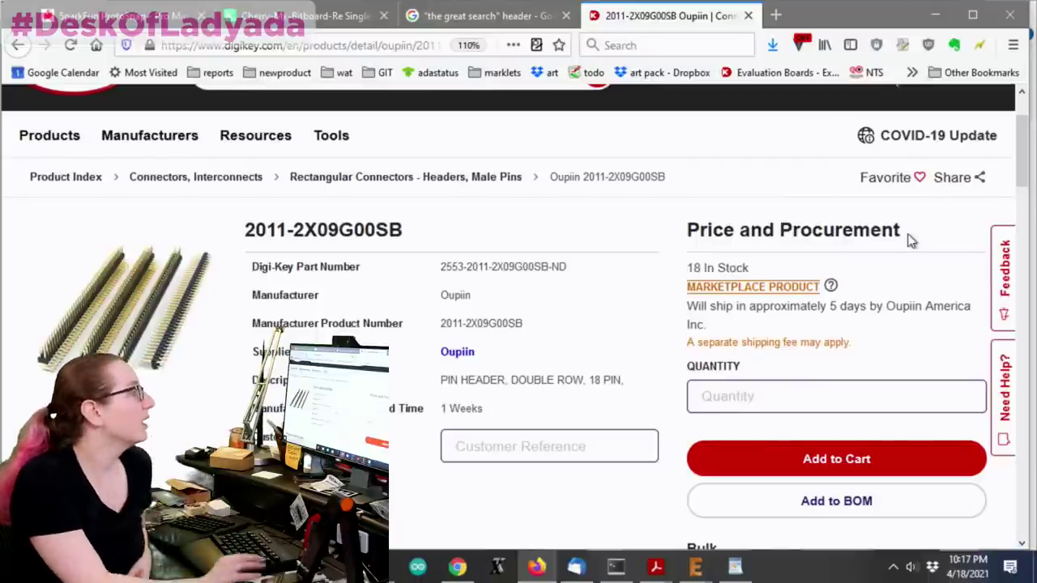
{"action": "scroll", "coordinate": [903, 247], "scroll_direction": "down", "scroll_amount": 2}
{"action": "left_click_drag", "start_coordinate": [820, 209], "coordinate": [976, 213]}
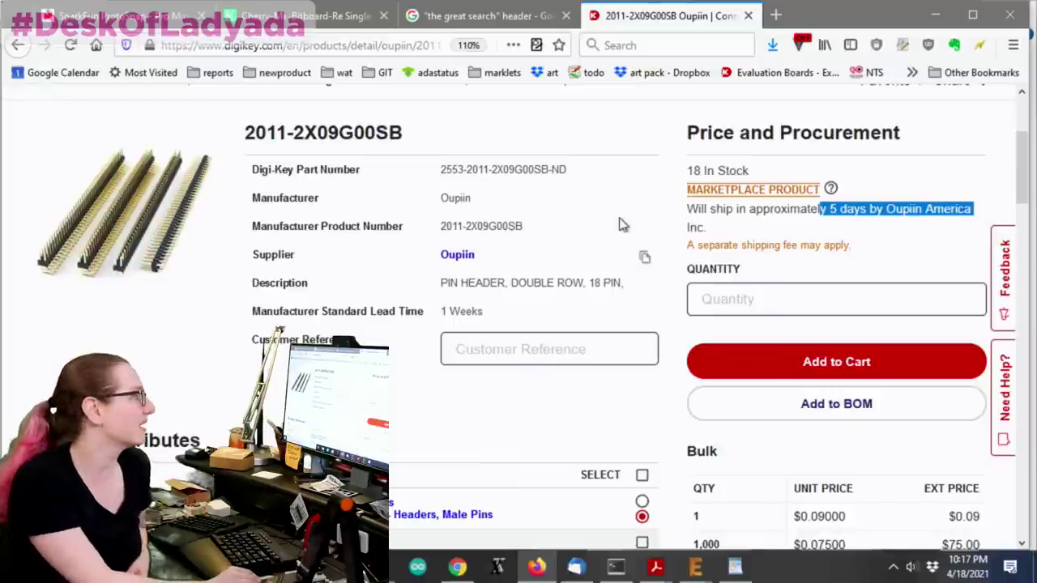
{"action": "left_click_drag", "start_coordinate": [621, 220], "coordinate": [630, 154]}
Return from the Oupiin product page to the filtered header results list.
{"action": "left_click", "coordinate": [597, 142]}
{"action": "scroll", "coordinate": [556, 148], "scroll_direction": "down", "scroll_amount": 10}
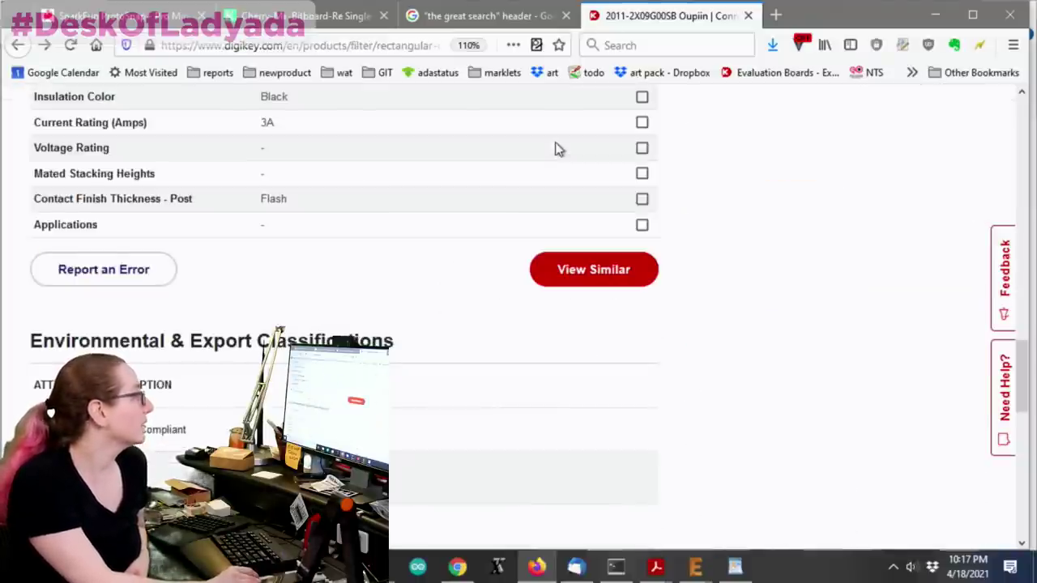
{"action": "key", "text": "alt+Left"}
{"action": "scroll", "coordinate": [757, 213], "scroll_direction": "up", "scroll_amount": 3}
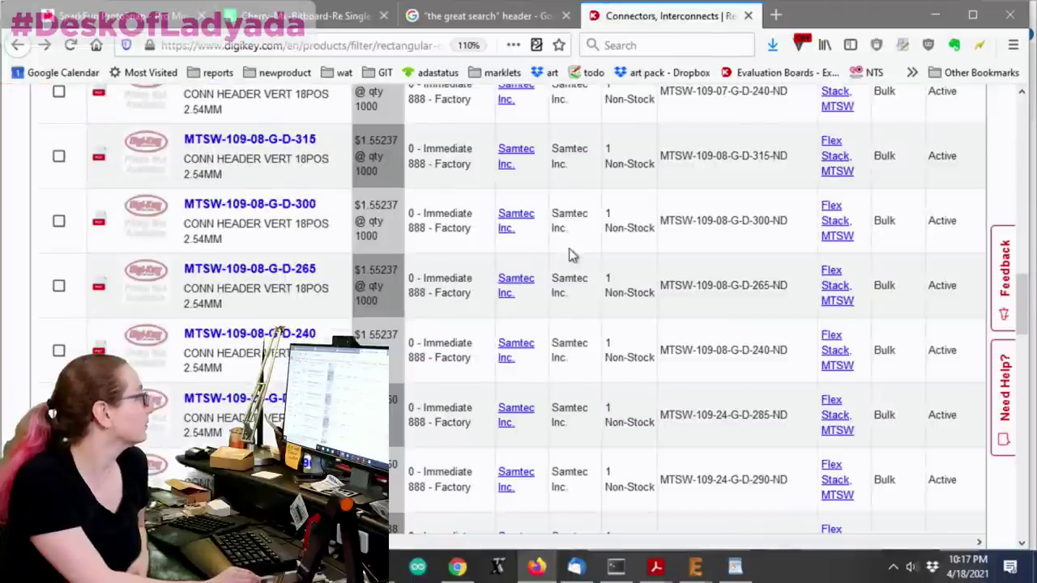
{"action": "scroll", "coordinate": [573, 256], "scroll_direction": "up", "scroll_amount": 3}
{"action": "scroll", "coordinate": [574, 259], "scroll_direction": "up", "scroll_amount": 2}
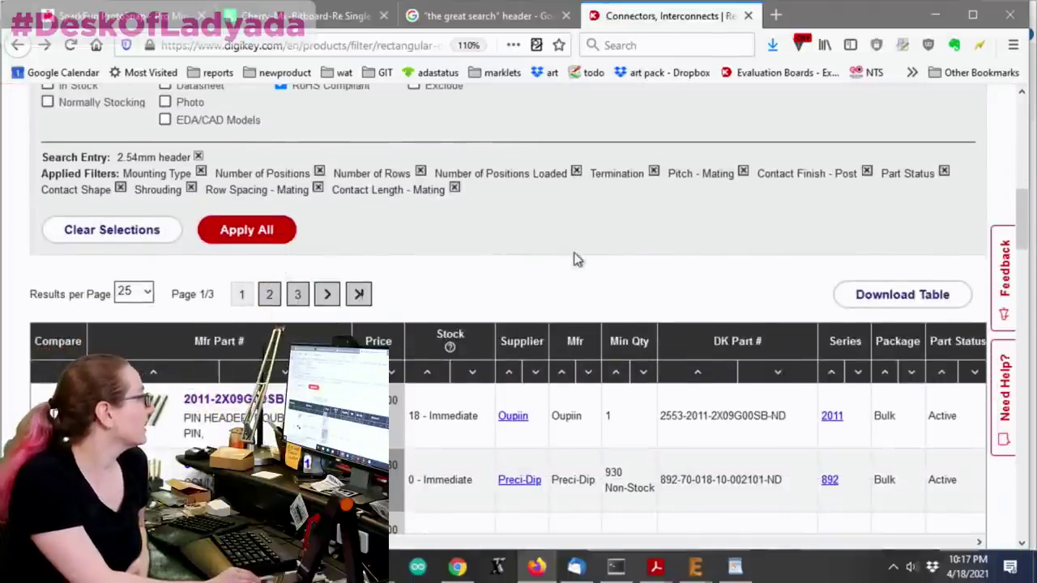
{"action": "scroll", "coordinate": [575, 260], "scroll_direction": "down", "scroll_amount": 2}
{"action": "scroll", "coordinate": [648, 329], "scroll_direction": "down", "scroll_amount": 2}
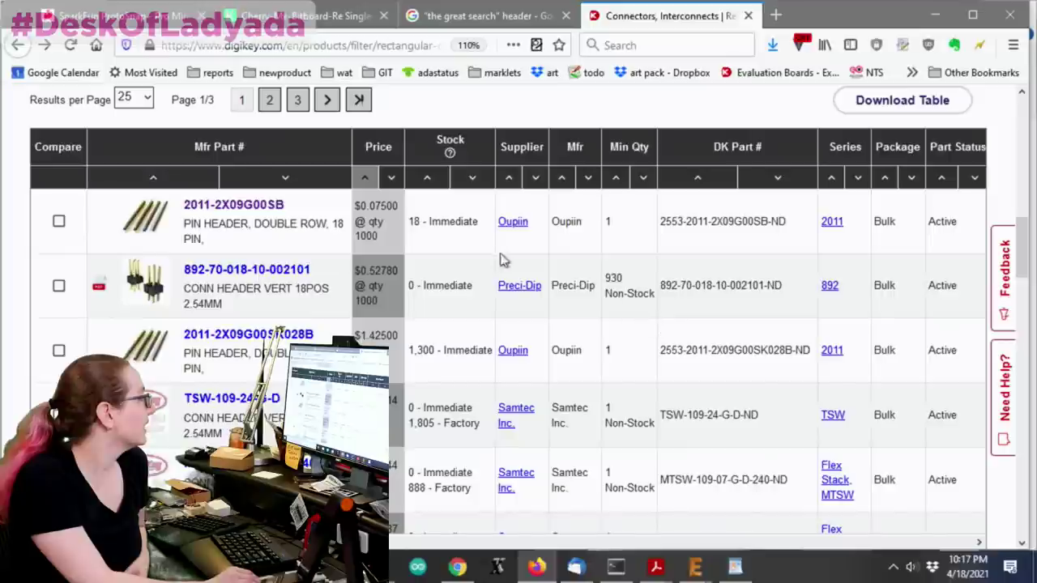
{"action": "scroll", "coordinate": [458, 280], "scroll_direction": "up", "scroll_amount": 2}
{"action": "scroll", "coordinate": [458, 279], "scroll_direction": "down", "scroll_amount": 3}
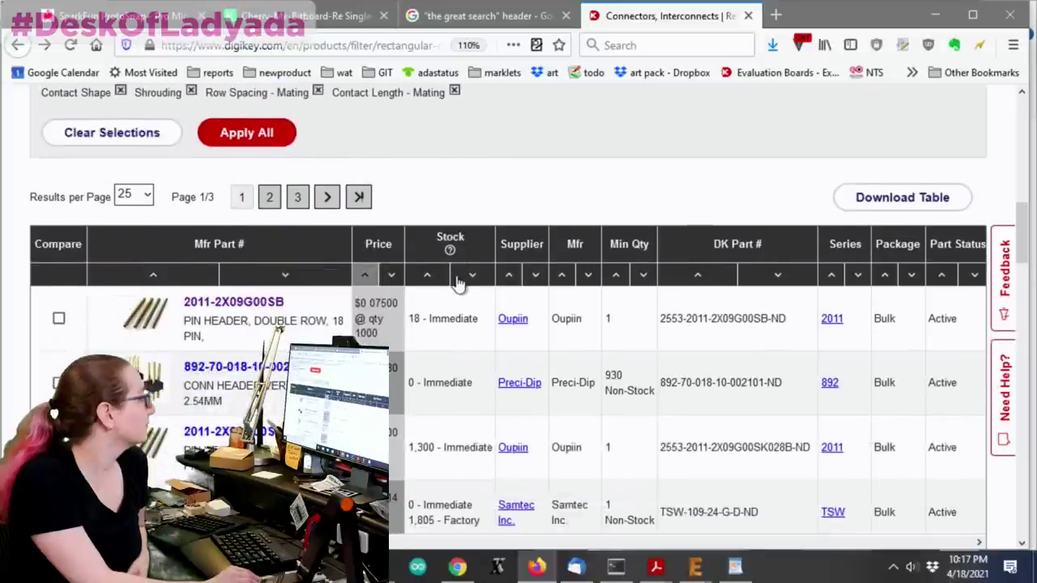
{"action": "scroll", "coordinate": [539, 293], "scroll_direction": "up", "scroll_amount": 6}
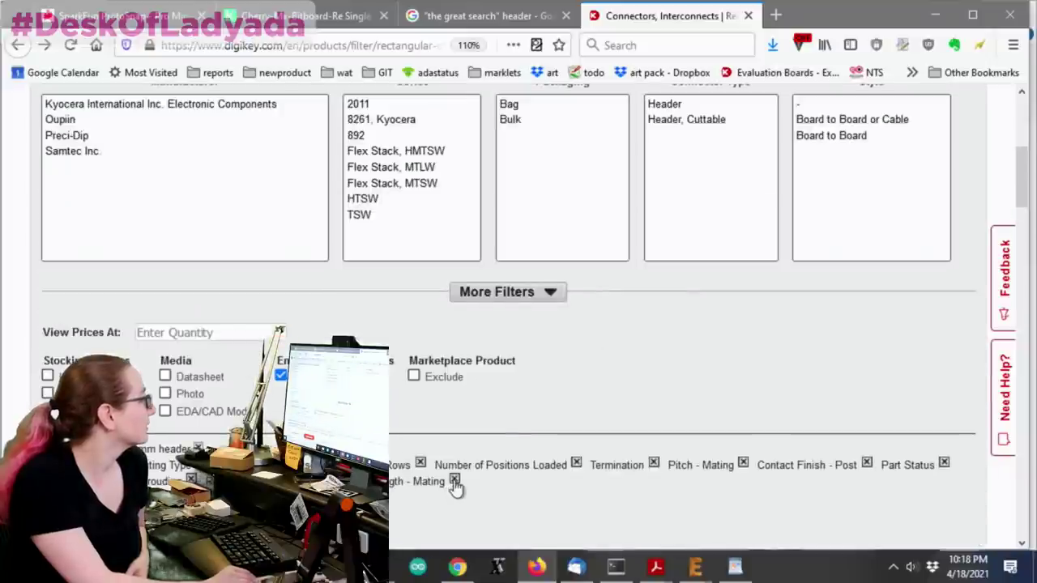
Remove the Contact Length - Mating filter and review the 21 pages of results, including Sullins PRPC009DAAN-RC at $0.27864.
{"action": "left_click", "coordinate": [455, 483]}
{"action": "scroll", "coordinate": [615, 332], "scroll_direction": "down", "scroll_amount": 8}
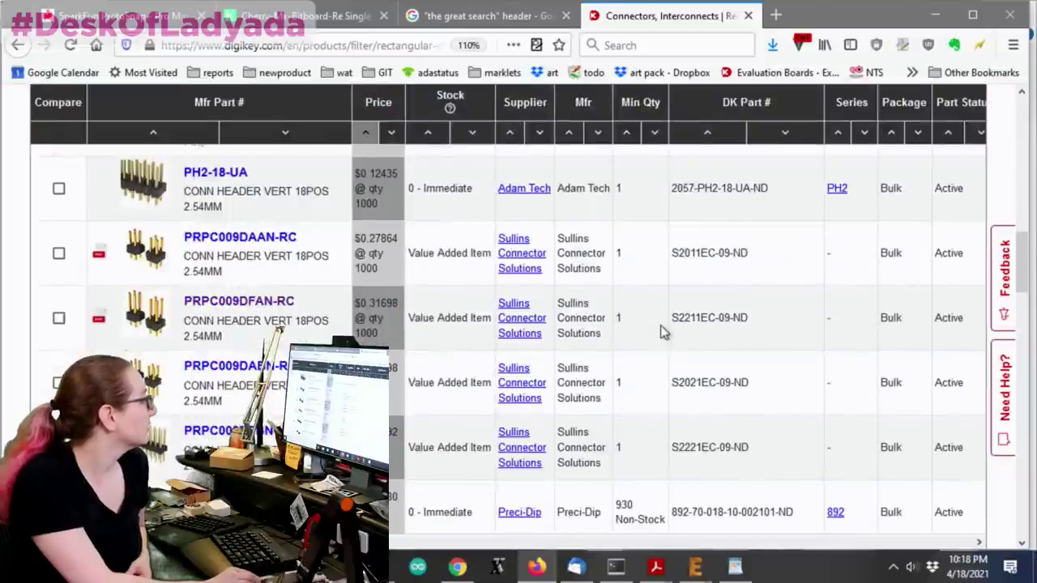
{"action": "scroll", "coordinate": [661, 330], "scroll_direction": "up", "scroll_amount": 2}
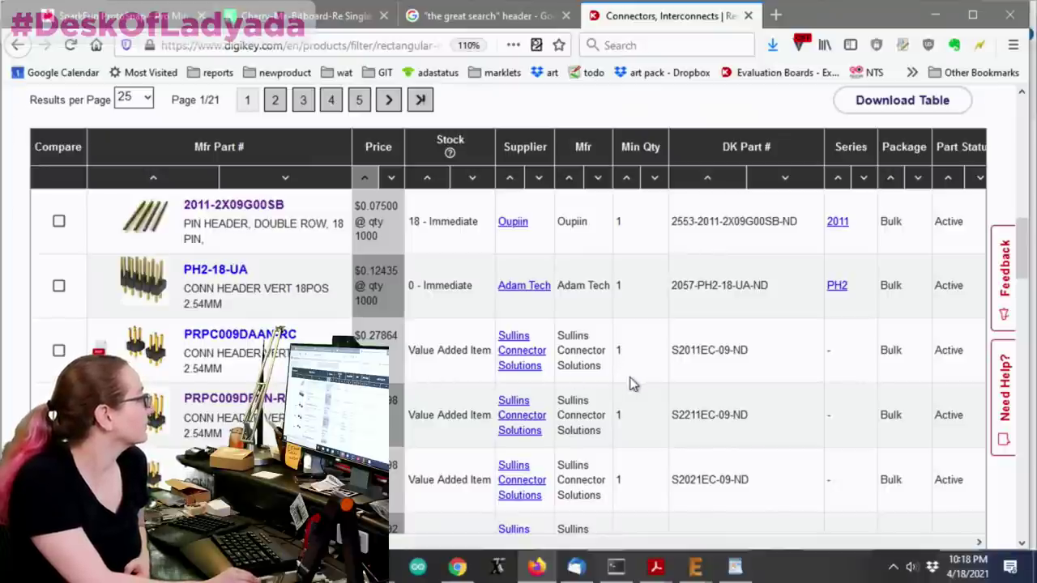
{"action": "scroll", "coordinate": [632, 382], "scroll_direction": "up", "scroll_amount": 2}
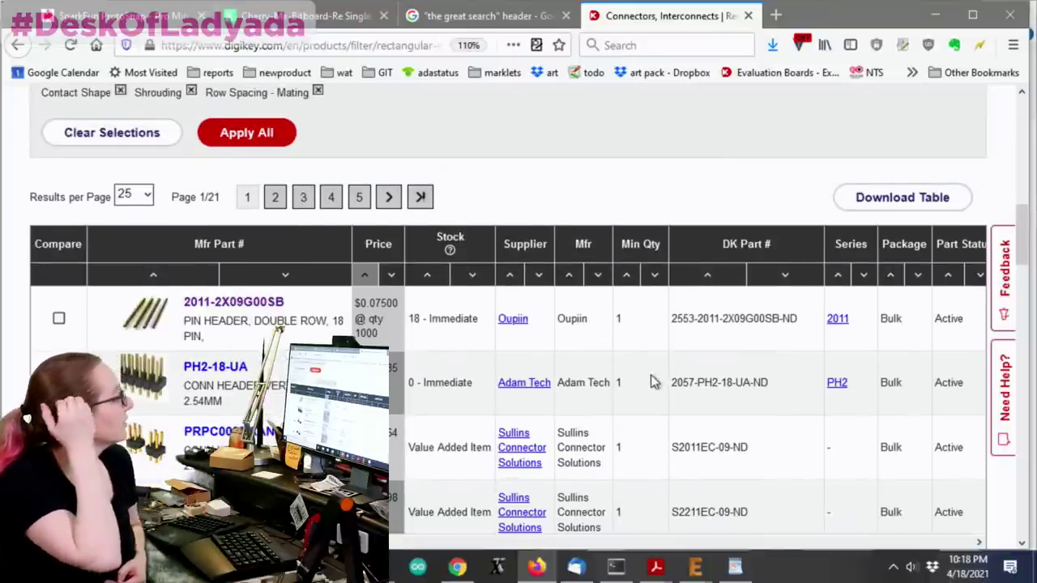
{"action": "scroll", "coordinate": [650, 375], "scroll_direction": "down", "scroll_amount": 2}
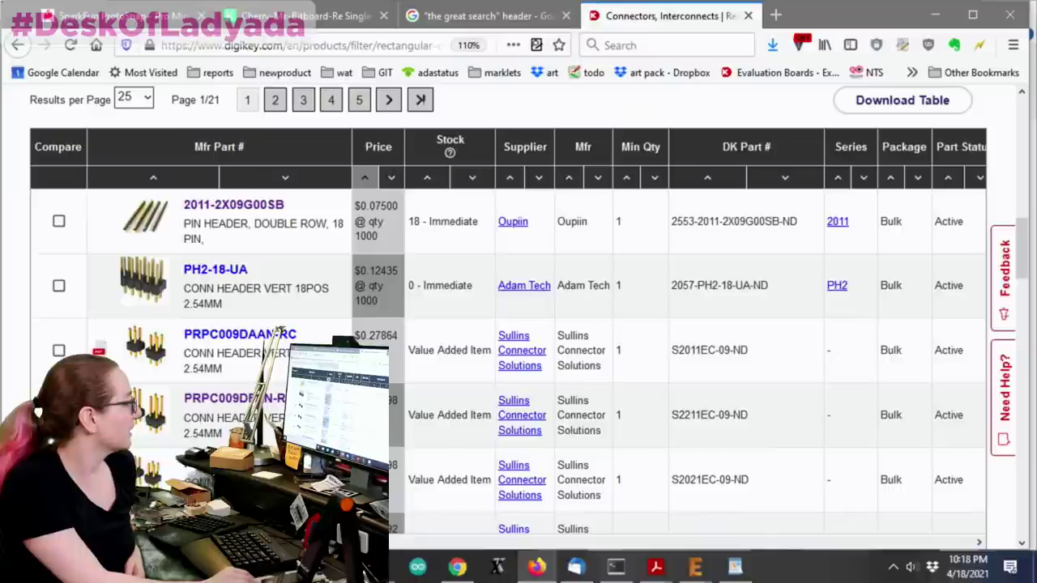
{"action": "scroll", "coordinate": [509, 340], "scroll_direction": "right", "scroll_amount": 8}
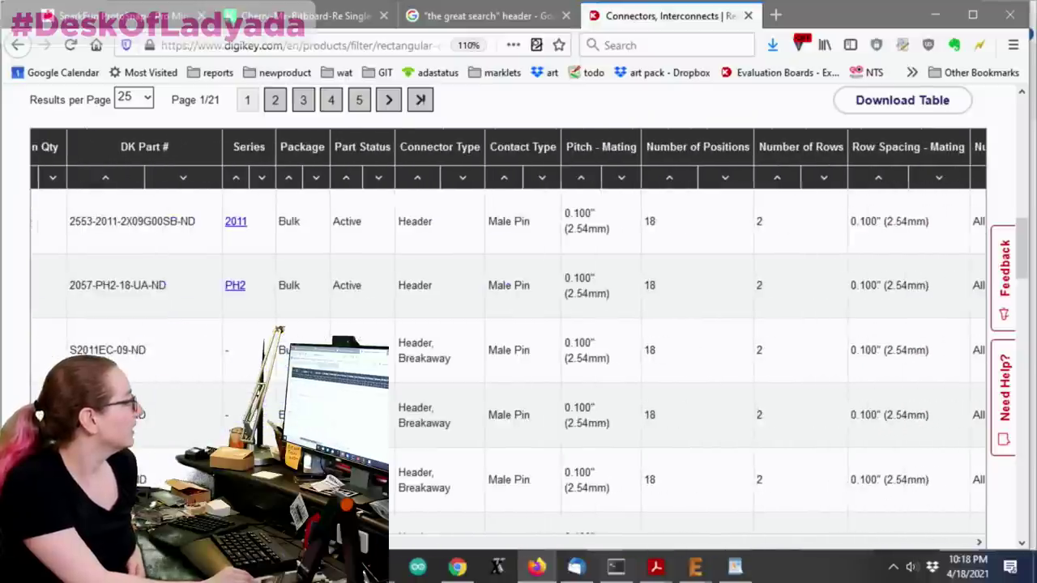
{"action": "scroll", "coordinate": [509, 340], "scroll_direction": "left", "scroll_amount": 8}
{"action": "mouse_move", "coordinate": [153, 412]}
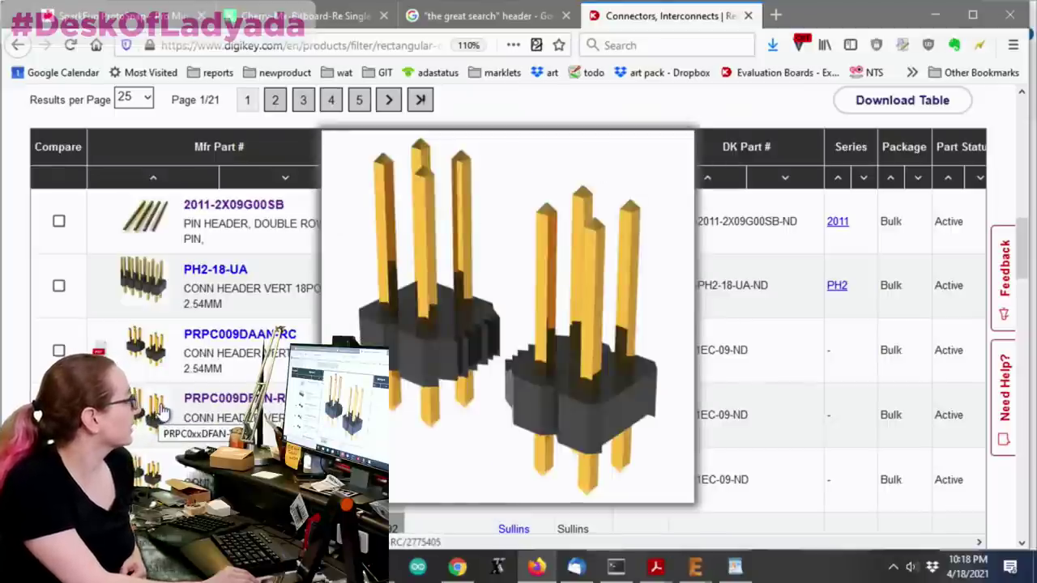
Open the Sullins PRPC009DFAN-RC product page and check its 710 in stock and Value Added Item note.
{"action": "left_click", "coordinate": [240, 399]}
{"action": "scroll", "coordinate": [613, 318], "scroll_direction": "down", "scroll_amount": 2}
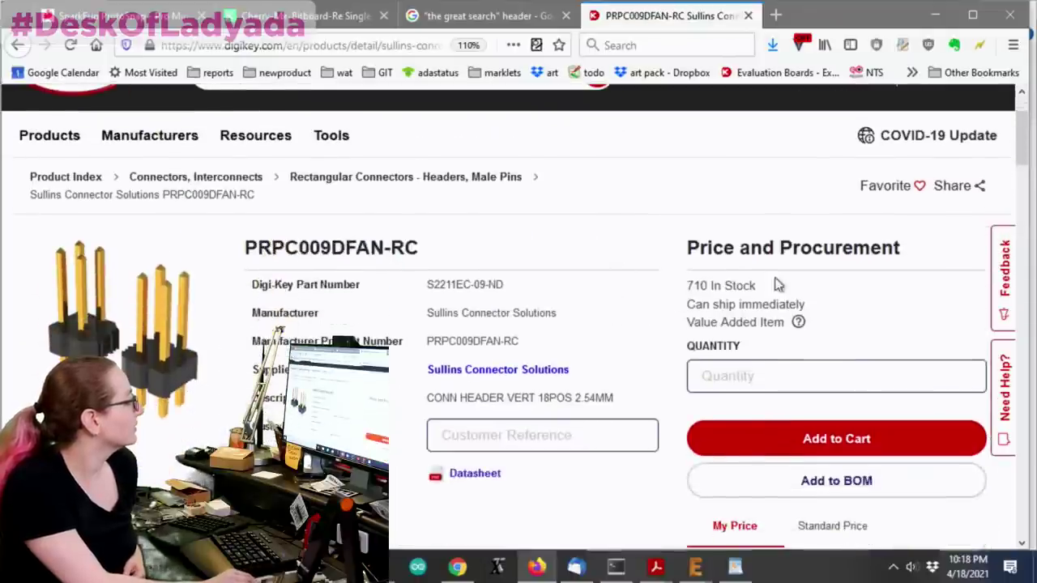
{"action": "left_click_drag", "start_coordinate": [774, 285], "coordinate": [684, 298]}
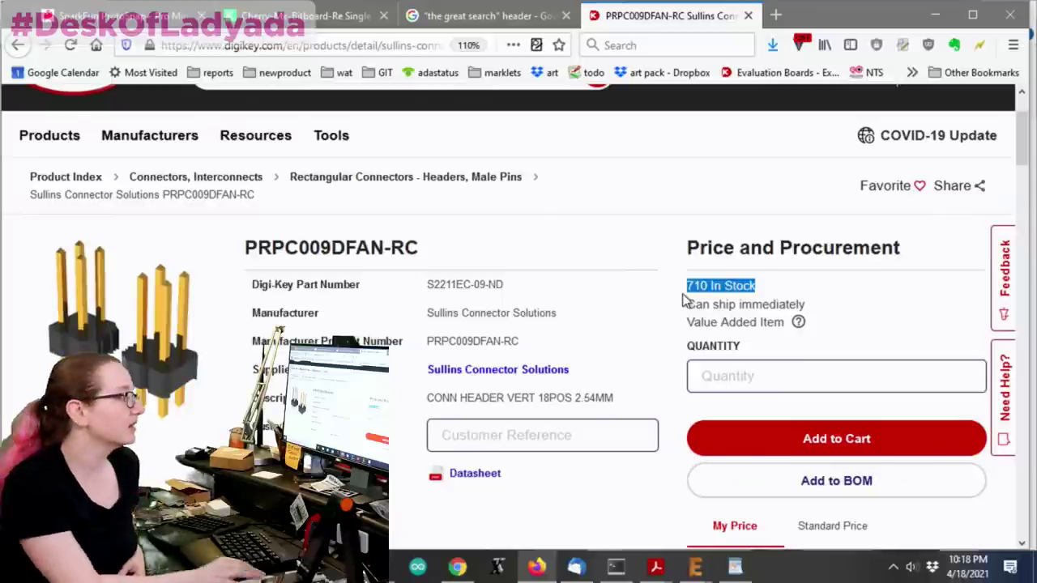
{"action": "scroll", "coordinate": [686, 298], "scroll_direction": "down", "scroll_amount": 2}
{"action": "left_click_drag", "start_coordinate": [804, 208], "coordinate": [813, 235]}
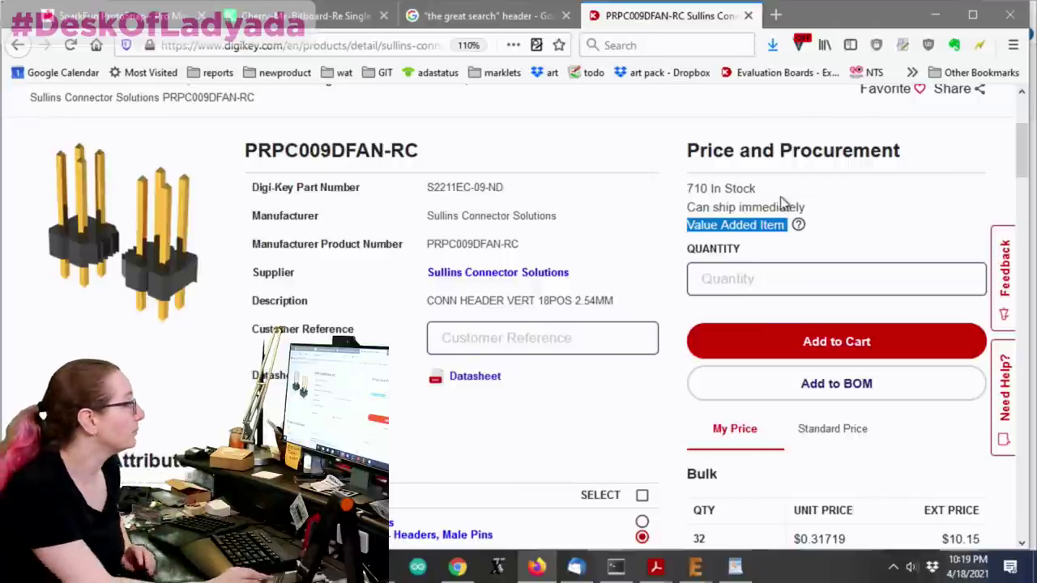
{"action": "left_click", "coordinate": [798, 198]}
{"action": "left_click_drag", "start_coordinate": [798, 198], "coordinate": [689, 193]}
{"action": "left_click", "coordinate": [873, 204]}
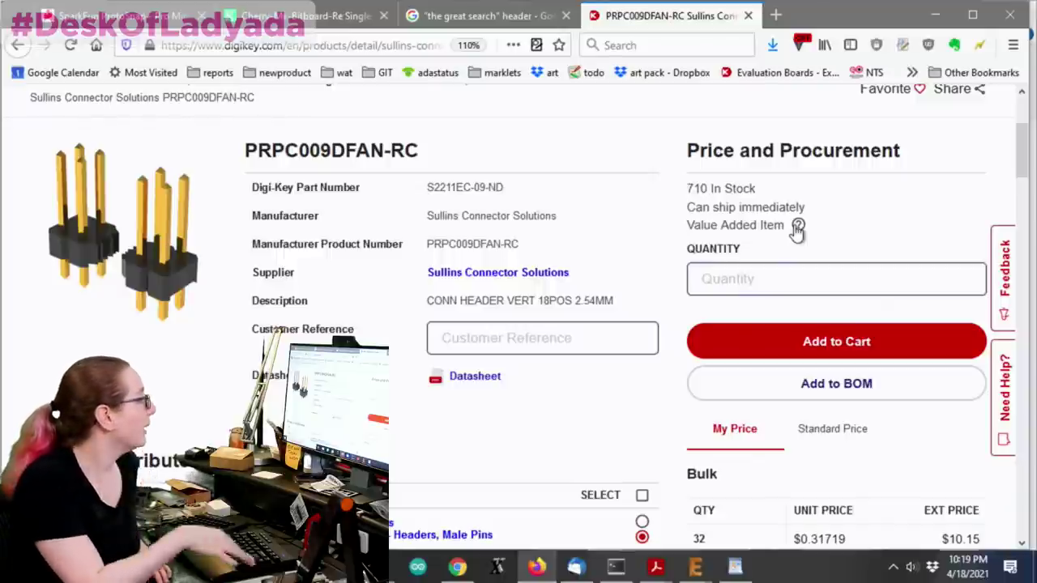
Review the product attributes: 0.318" (8.08mm) mating contact length and 0.120" (3.05mm) post length.
{"action": "scroll", "coordinate": [797, 230], "scroll_direction": "down", "scroll_amount": 2}
{"action": "scroll", "coordinate": [826, 229], "scroll_direction": "up", "scroll_amount": 2}
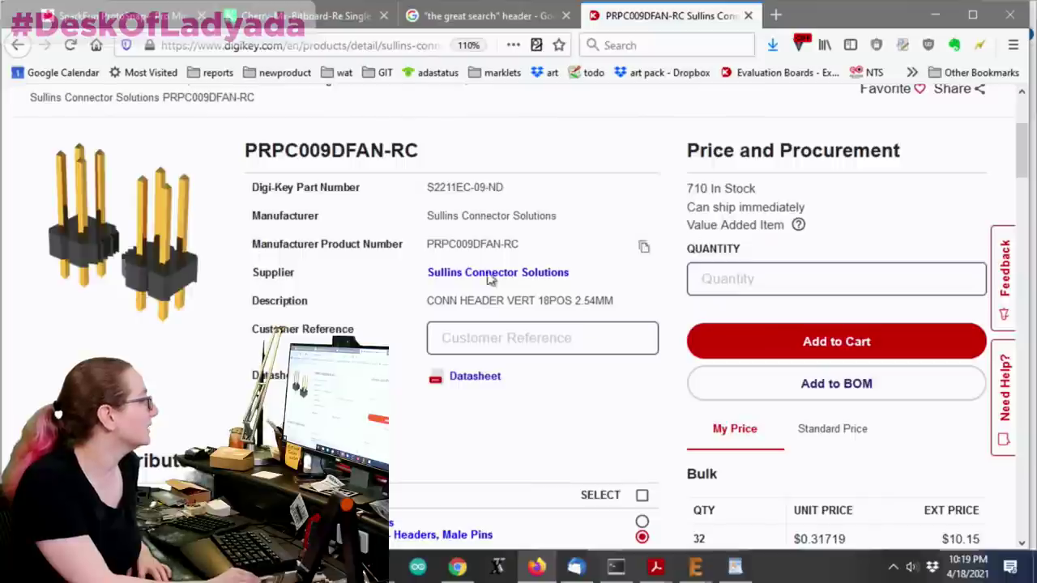
{"action": "scroll", "coordinate": [775, 455], "scroll_direction": "down", "scroll_amount": 1}
{"action": "scroll", "coordinate": [776, 365], "scroll_direction": "down", "scroll_amount": 2}
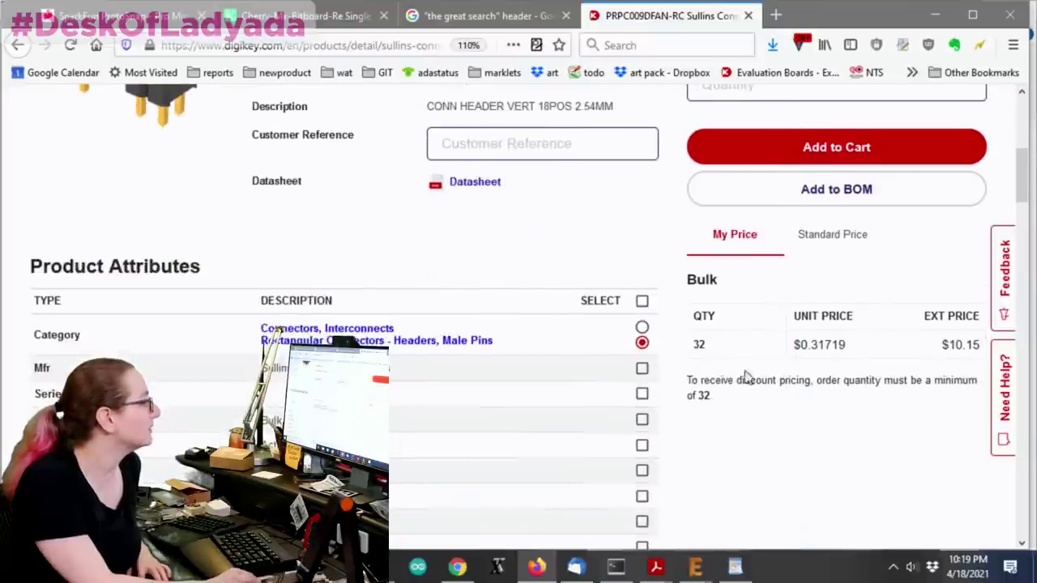
{"action": "scroll", "coordinate": [776, 359], "scroll_direction": "up", "scroll_amount": 4}
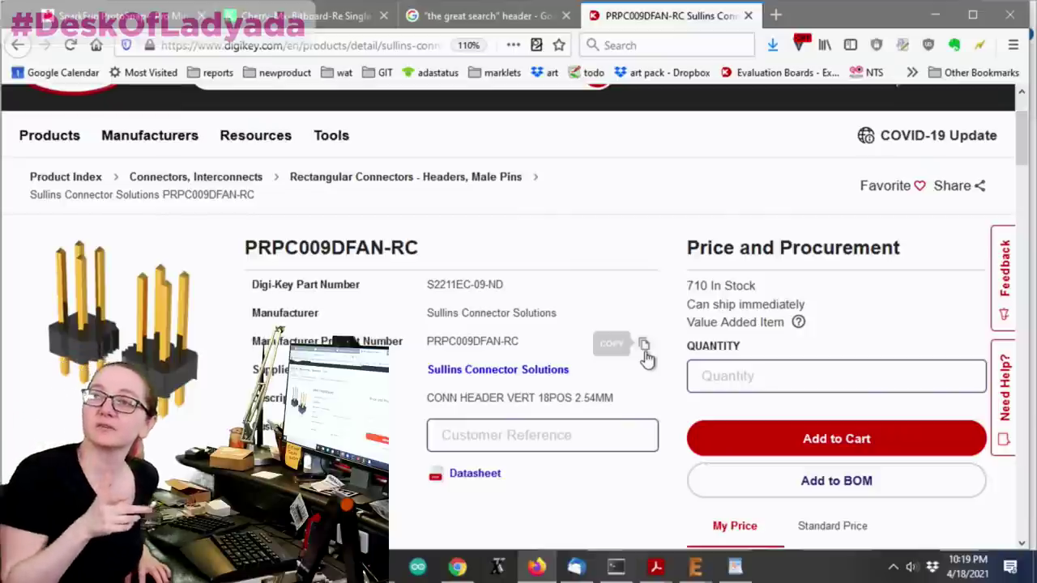
{"action": "scroll", "coordinate": [687, 152], "scroll_direction": "down", "scroll_amount": 2}
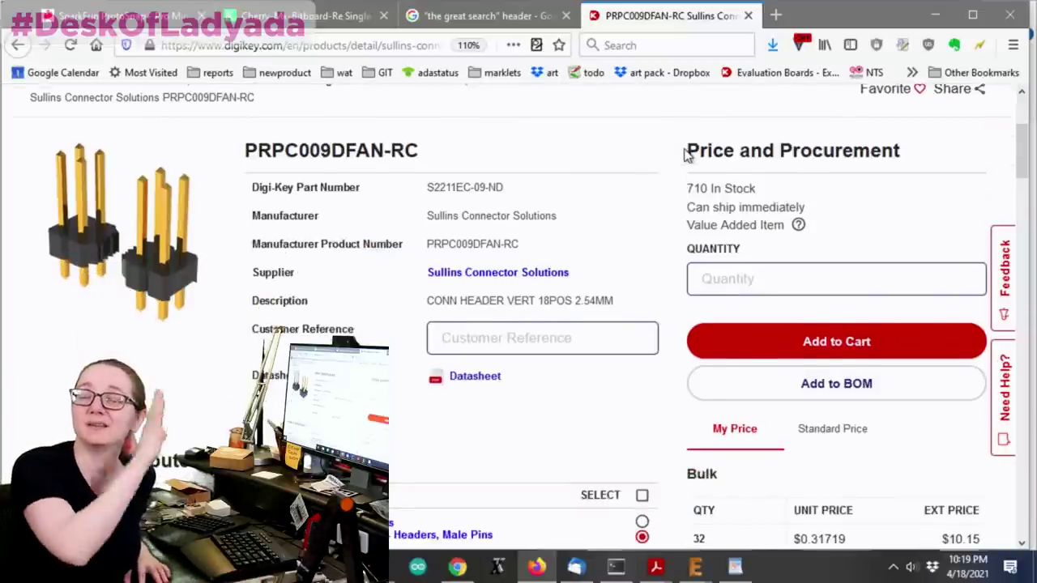
{"action": "scroll", "coordinate": [359, 254], "scroll_direction": "down", "scroll_amount": 8}
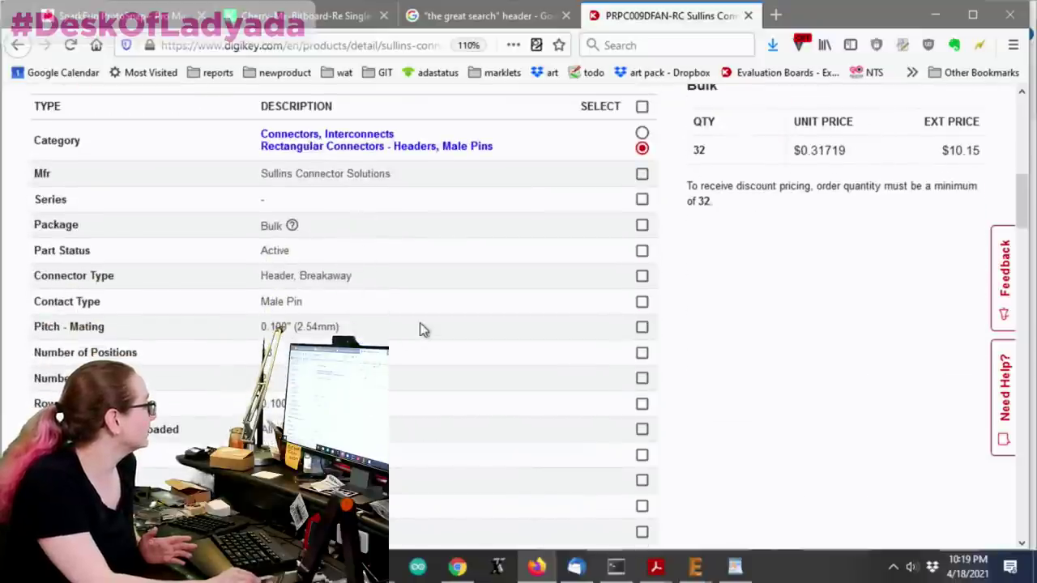
{"action": "scroll", "coordinate": [420, 324], "scroll_direction": "down", "scroll_amount": 2}
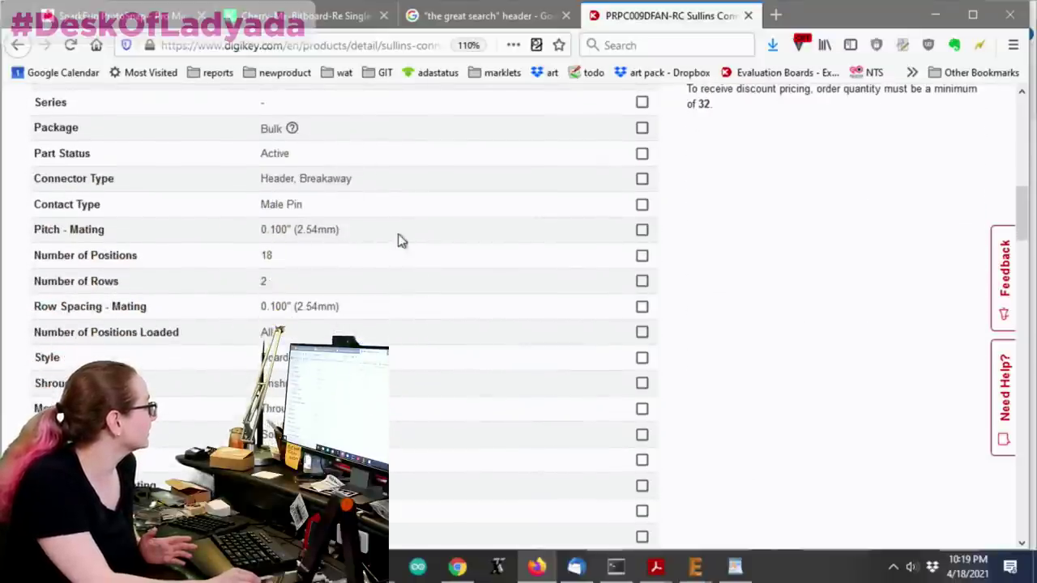
{"action": "left_click_drag", "start_coordinate": [340, 234], "coordinate": [264, 233]}
{"action": "scroll", "coordinate": [412, 257], "scroll_direction": "down", "scroll_amount": 5}
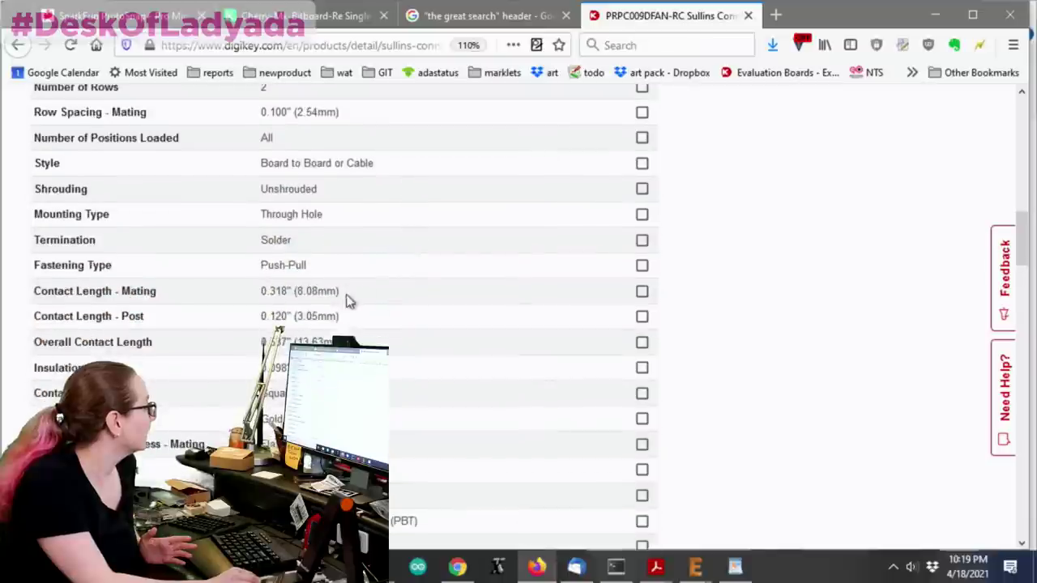
{"action": "left_click_drag", "start_coordinate": [342, 293], "coordinate": [263, 298]}
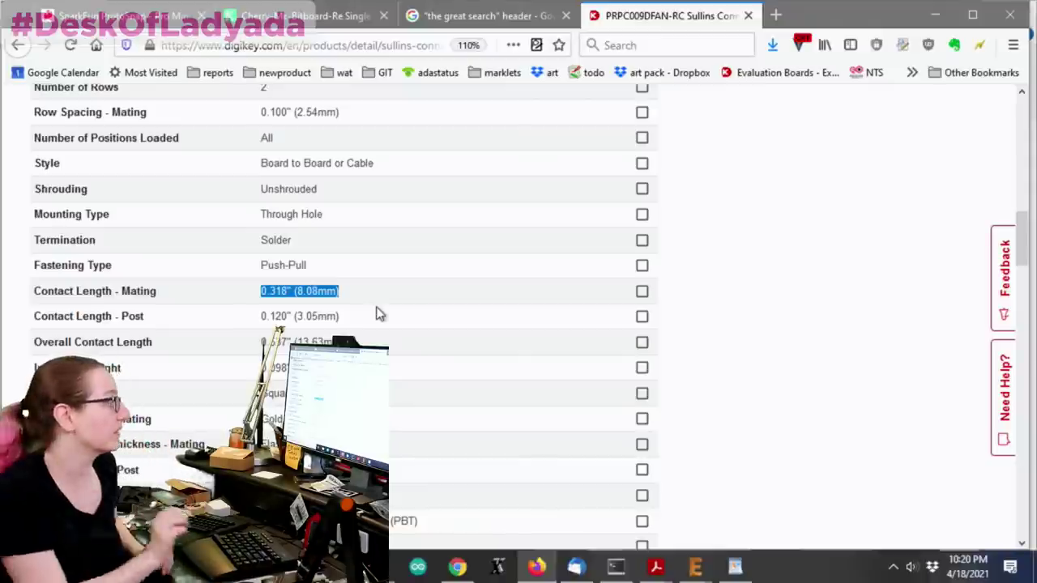
Select the PRPC009DFAN-RC part number title for copying.
{"action": "scroll", "coordinate": [643, 331], "scroll_direction": "down", "scroll_amount": 3}
{"action": "scroll", "coordinate": [456, 296], "scroll_direction": "up", "scroll_amount": 12}
{"action": "left_click_drag", "start_coordinate": [534, 259], "coordinate": [248, 258]}
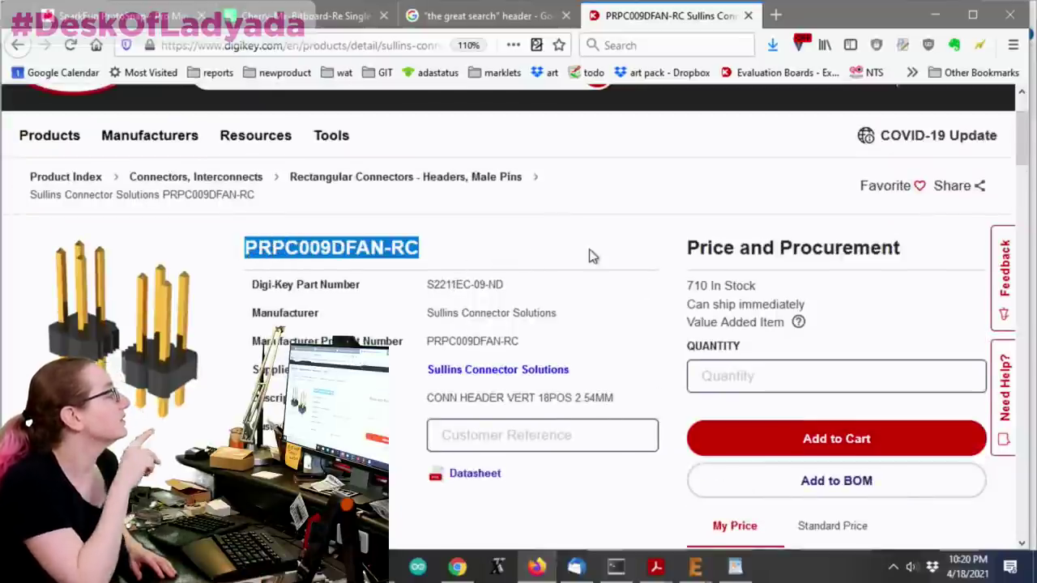